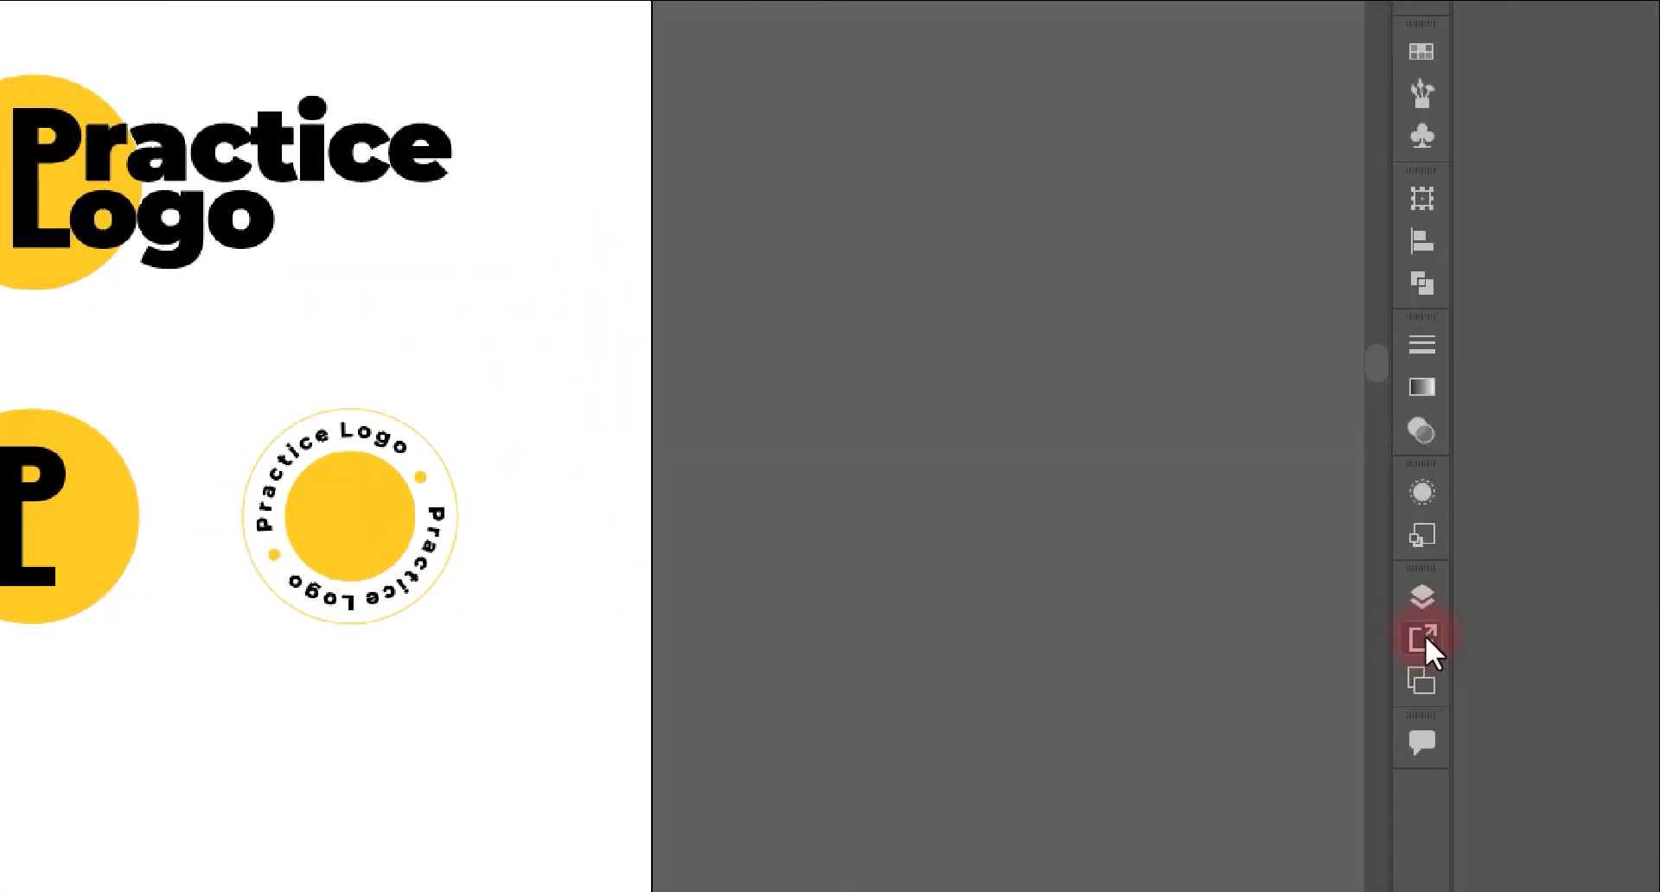
Step: Add the main logo, PL icon and circular stamp groups to Asset Export as three separate assets
{"action": "left_click", "coordinate": [1431, 644]}
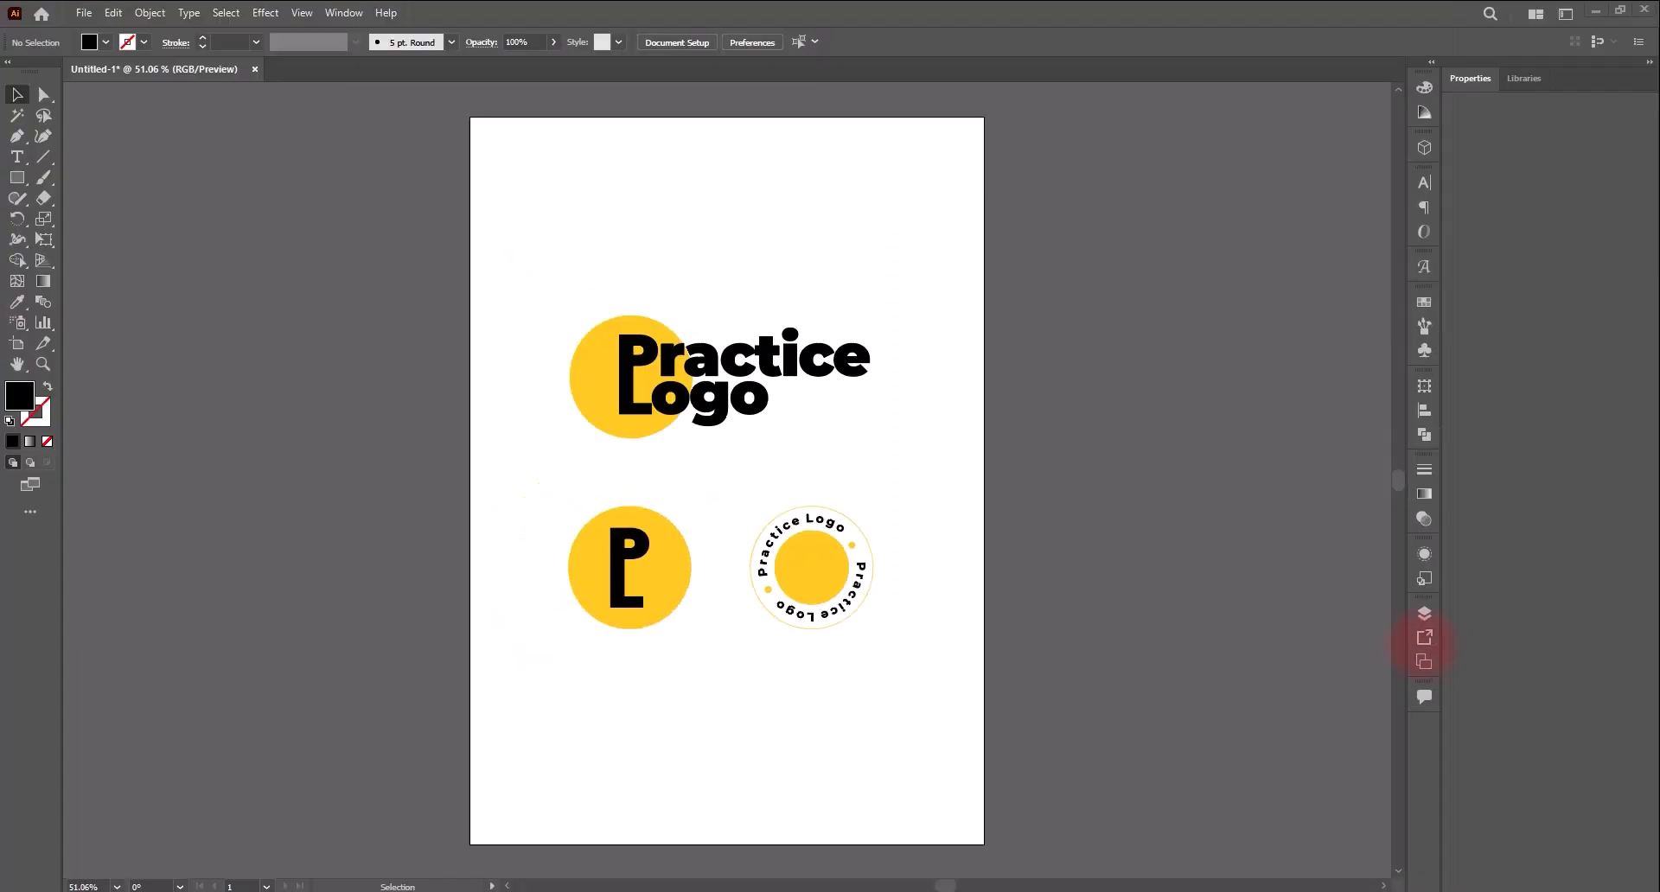
{"action": "left_click", "coordinate": [1423, 635]}
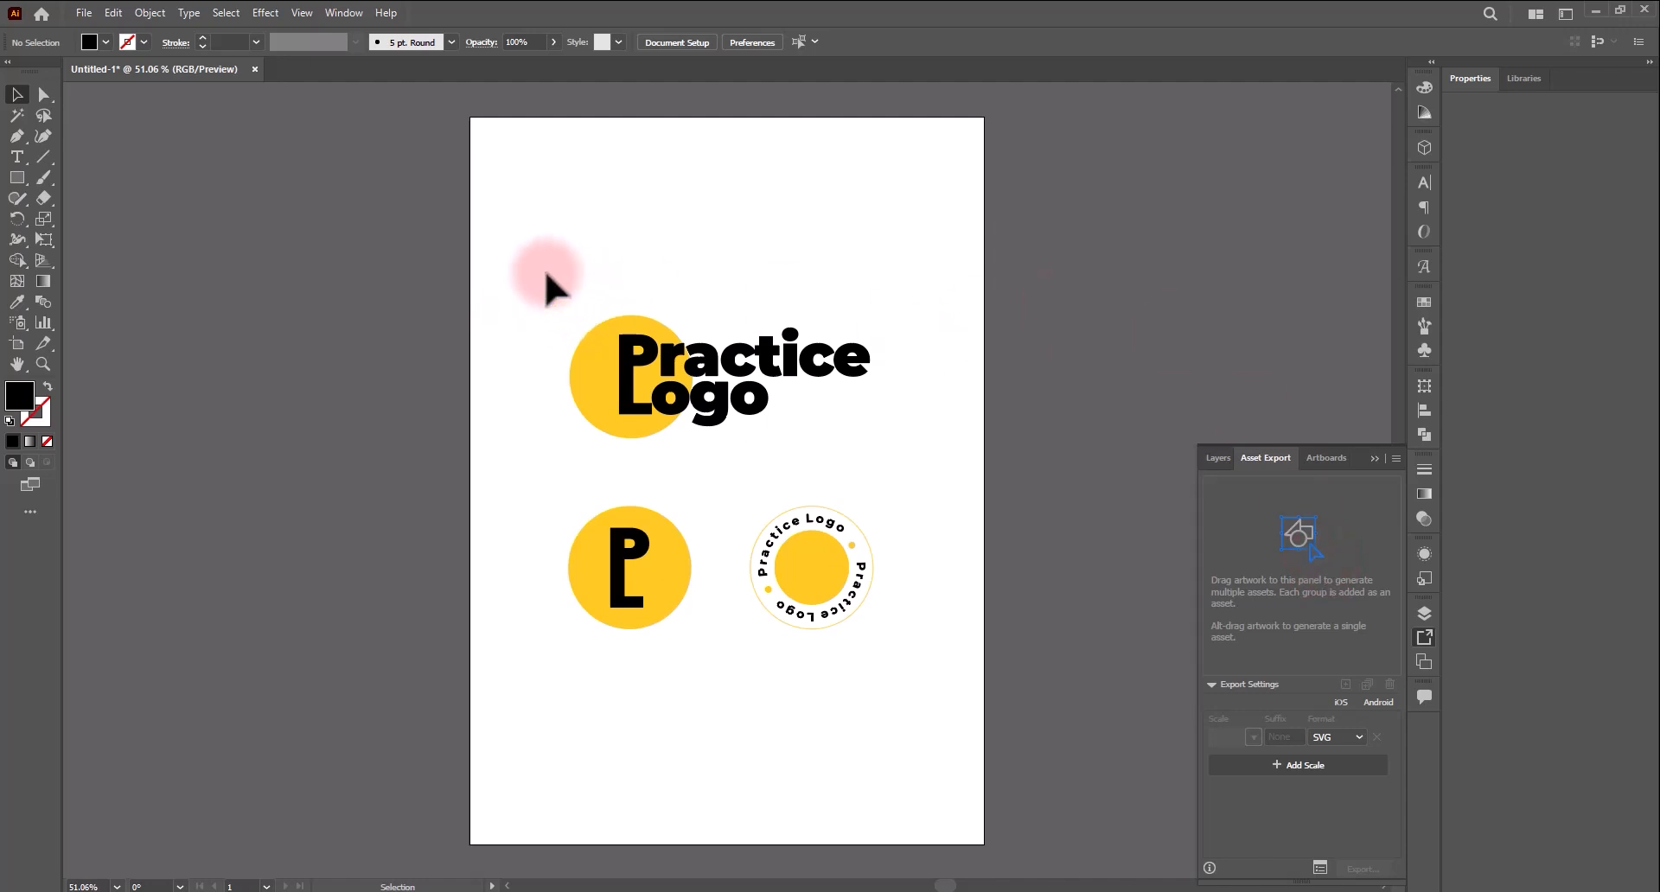
{"action": "left_click_drag", "start_coordinate": [520, 265], "coordinate": [946, 697]}
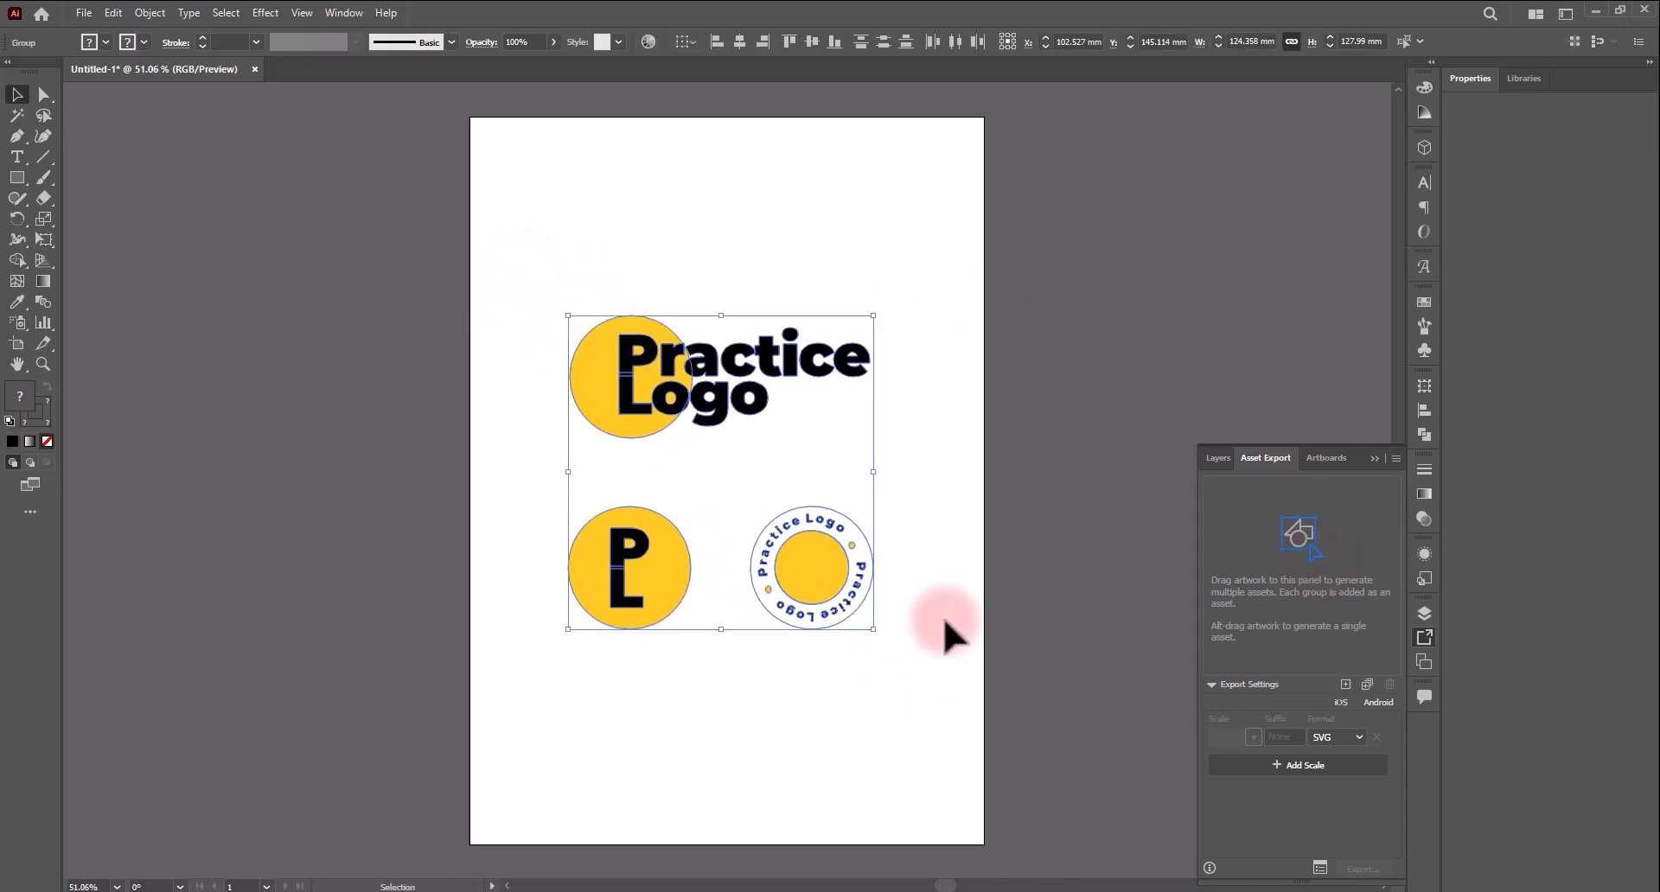
{"action": "left_click", "coordinate": [922, 464]}
{"action": "left_click", "coordinate": [759, 396]}
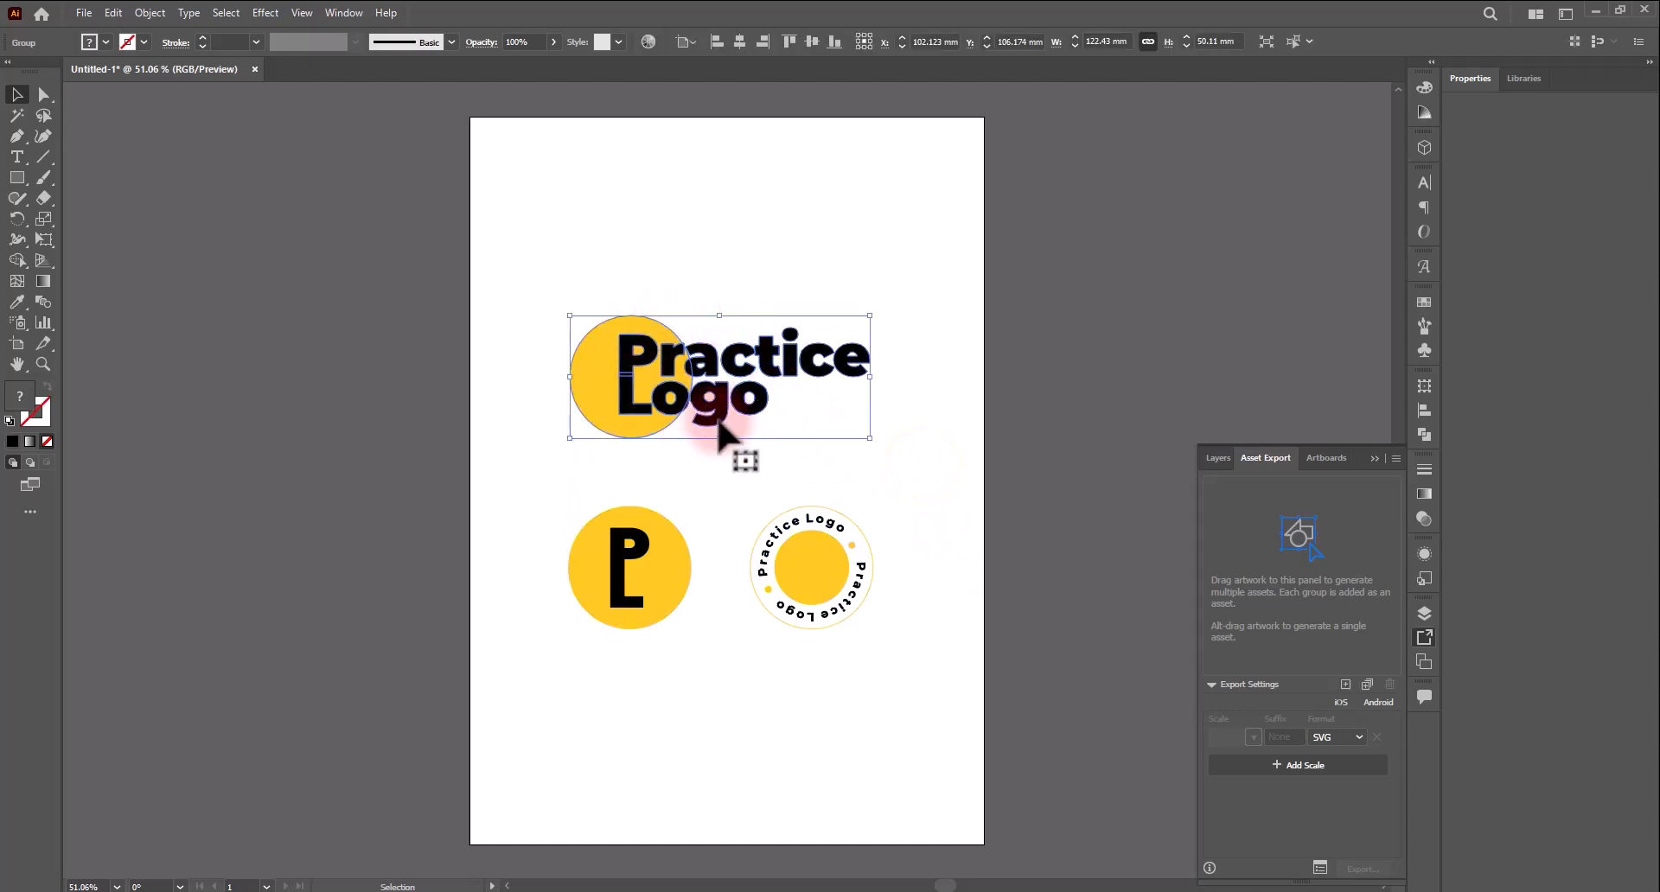
{"action": "left_click", "coordinate": [635, 560]}
{"action": "left_click", "coordinate": [817, 572]}
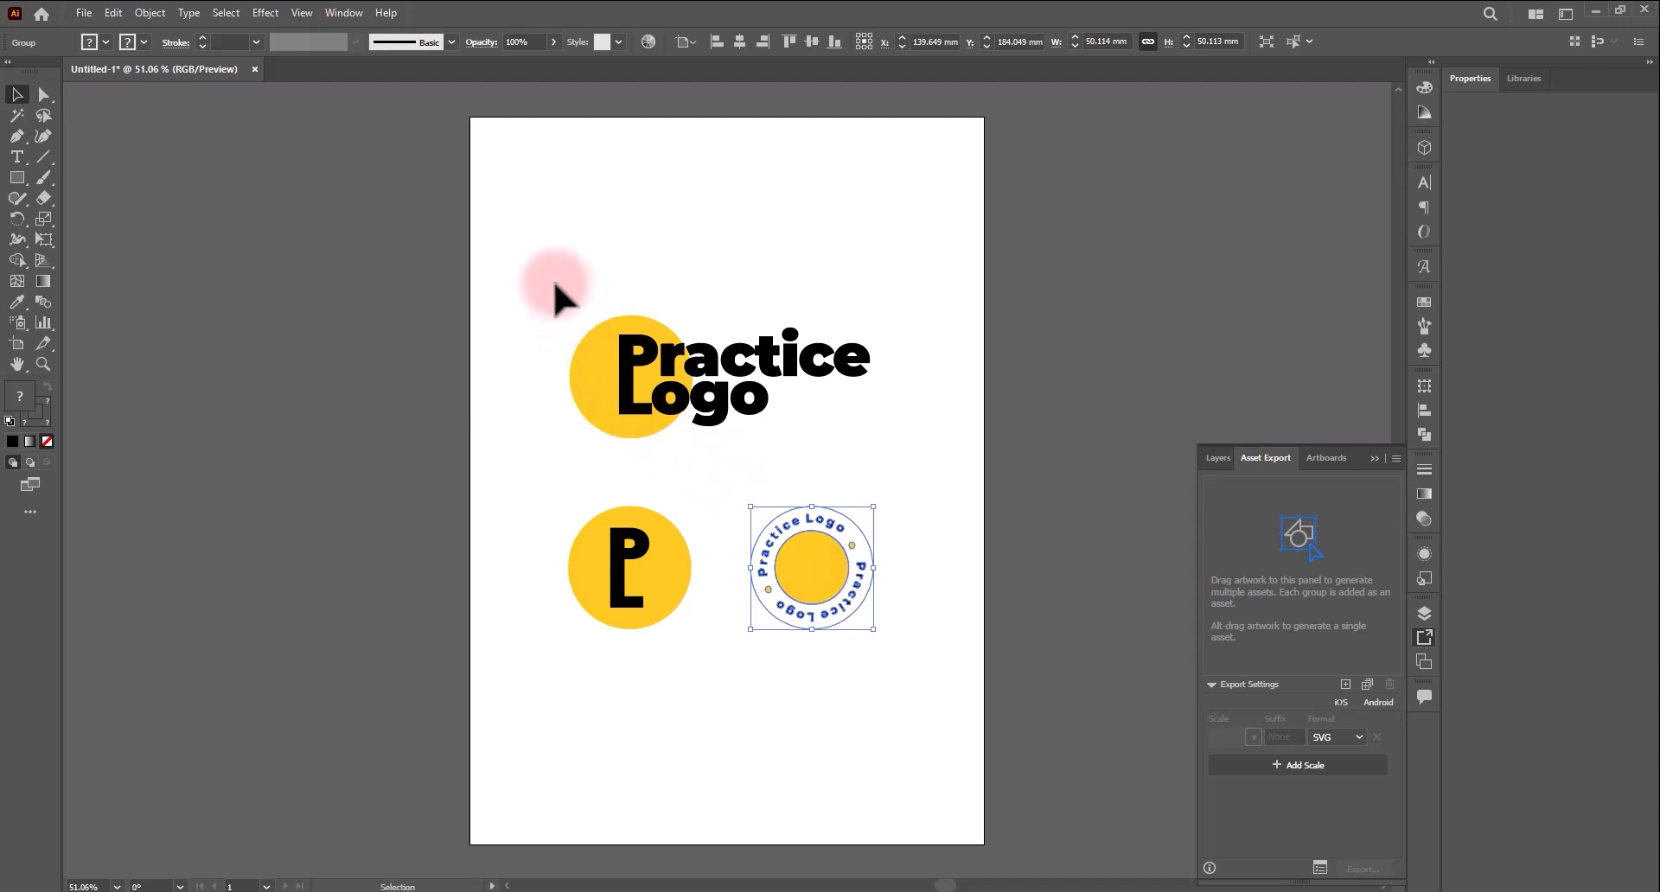
{"action": "left_click_drag", "start_coordinate": [528, 266], "coordinate": [951, 698]}
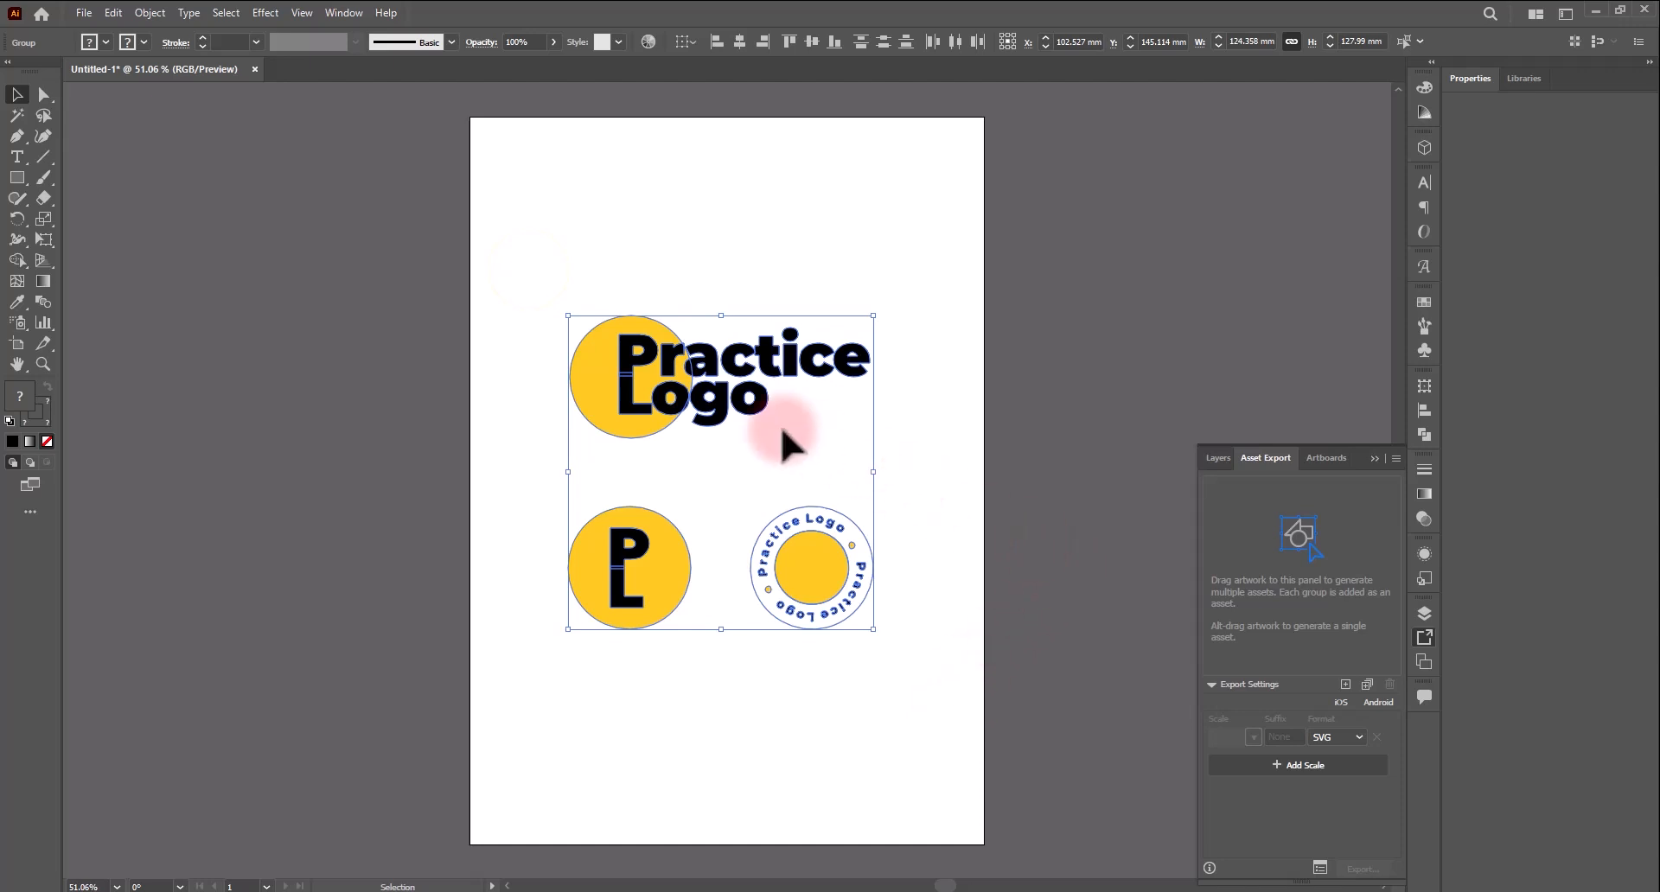
{"action": "left_click_drag", "start_coordinate": [732, 398], "coordinate": [1278, 558]}
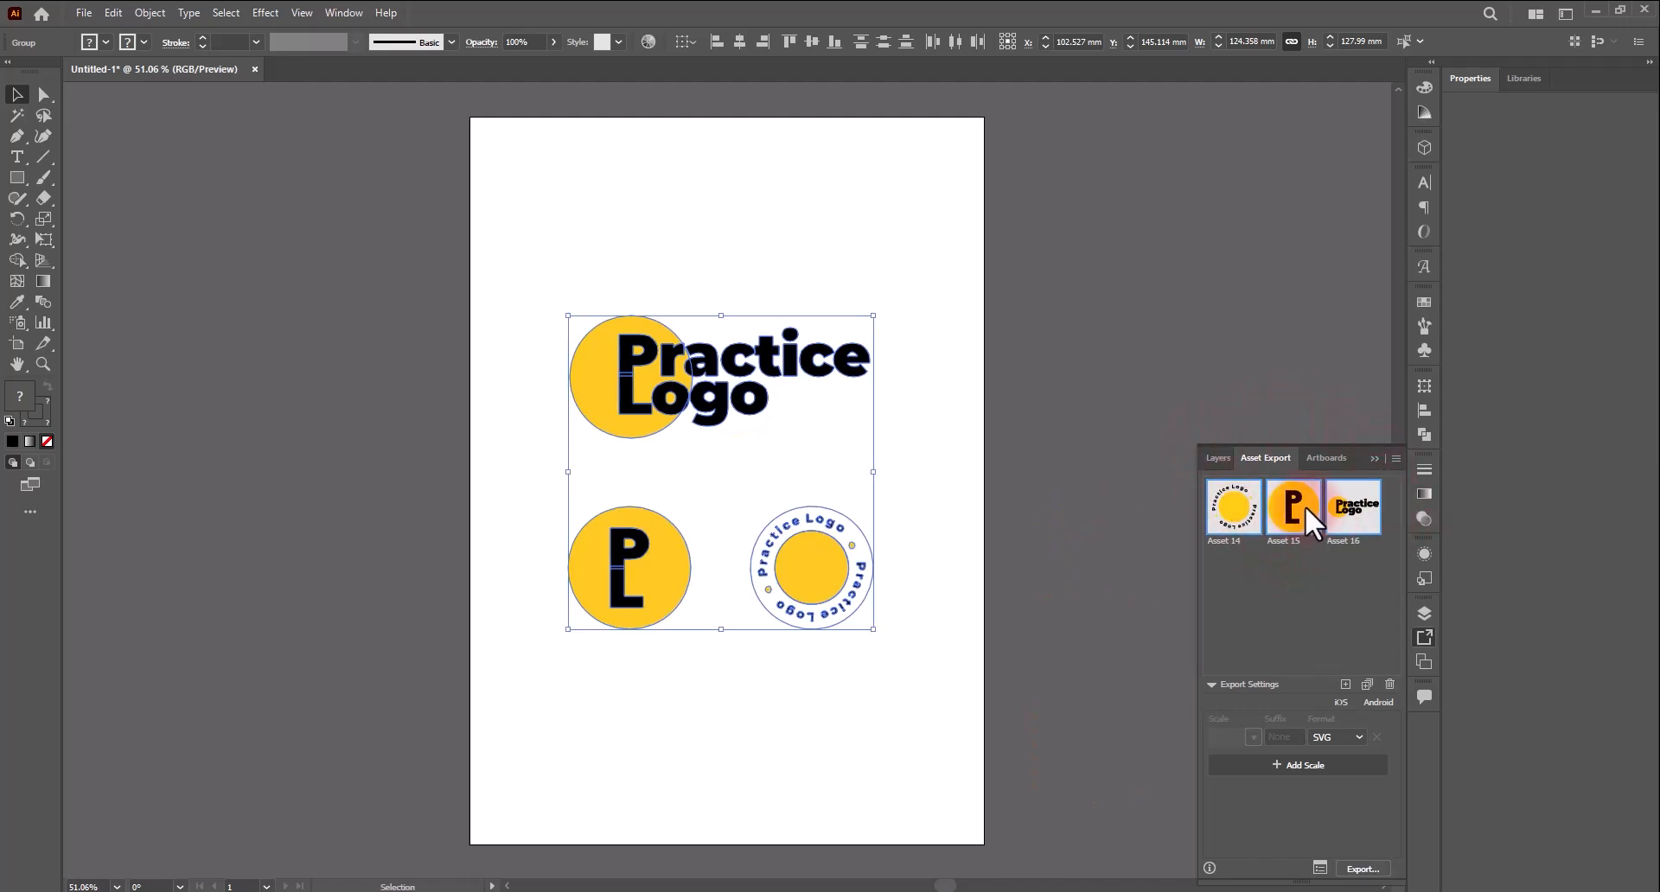
Step: Rename the circular stamp's export asset to "Prectice stamp"
{"action": "double_click", "coordinate": [1241, 541]}
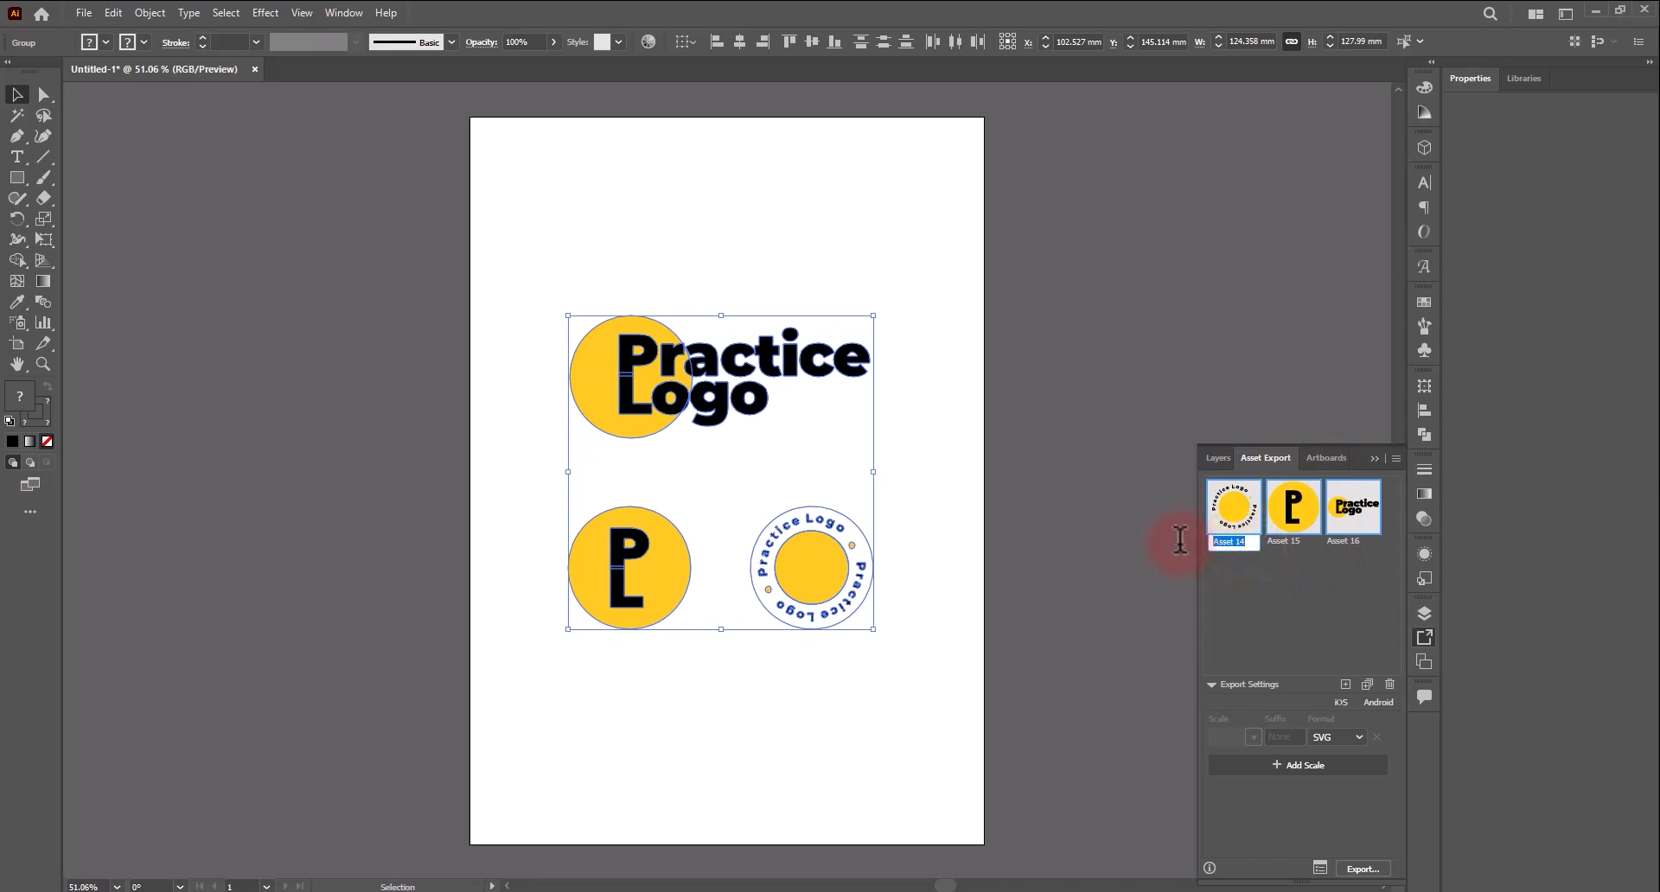
{"action": "key", "text": "BackSpace"}
{"action": "type", "text": "Prectice"}
{"action": "type", "text": " stamp"}
Step: Rename the PL icon's export asset to "practice icon"
{"action": "left_click", "coordinate": [1300, 537]}
{"action": "double_click", "coordinate": [1294, 541]}
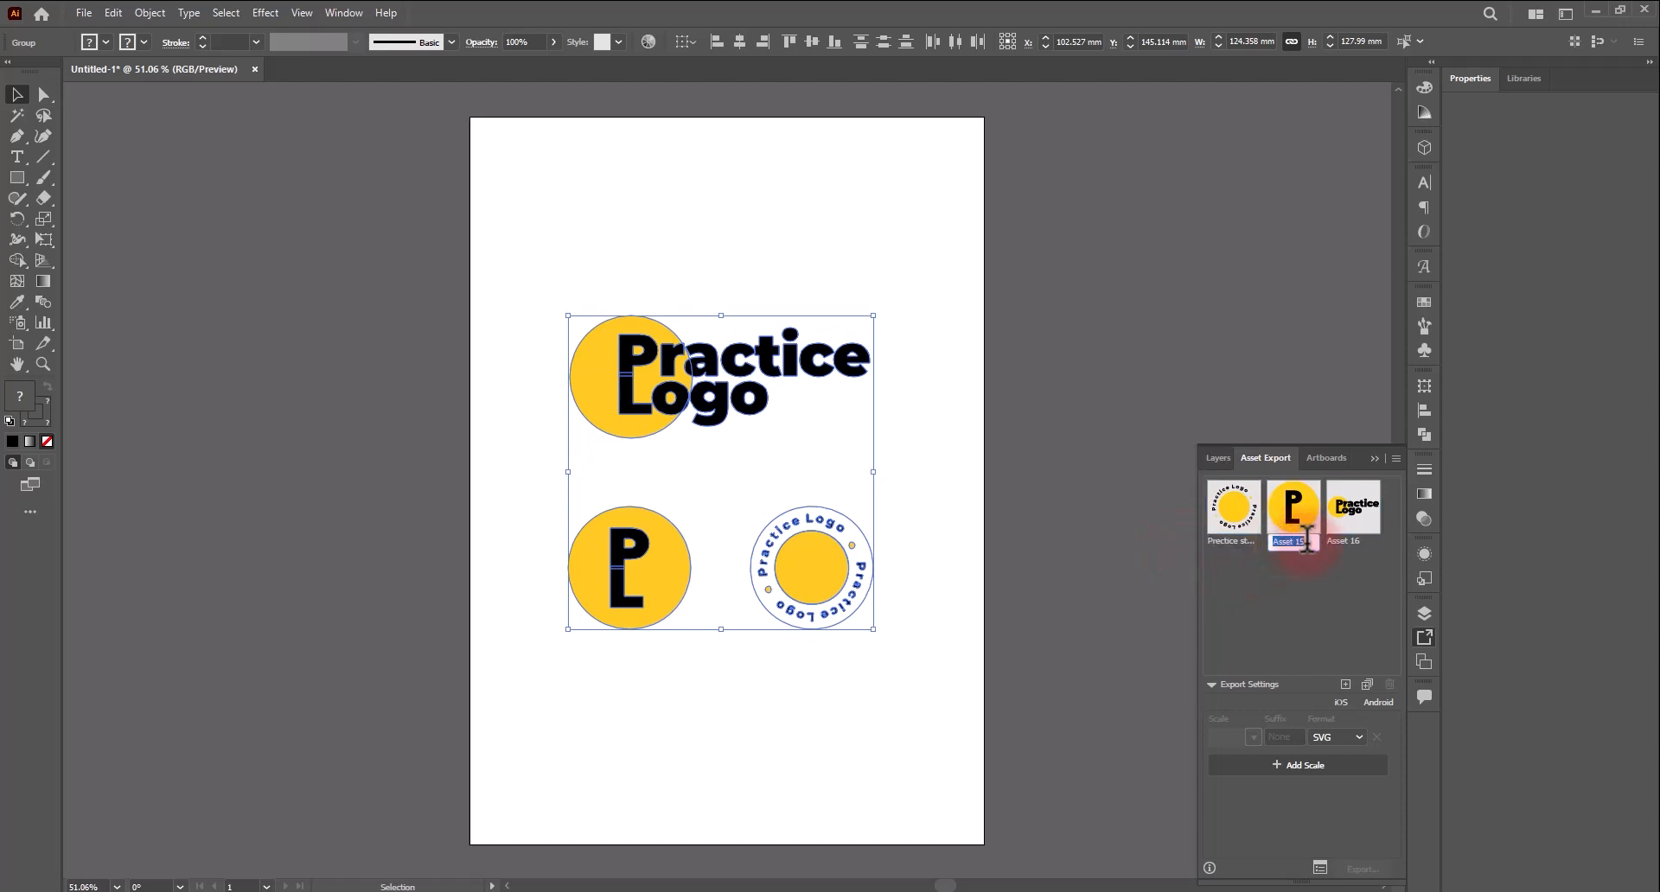
{"action": "type", "text": "practice"}
{"action": "type", "text": "icon"}
Step: Rename the full wordmark's export asset to "practice main logo"
{"action": "double_click", "coordinate": [1357, 542]}
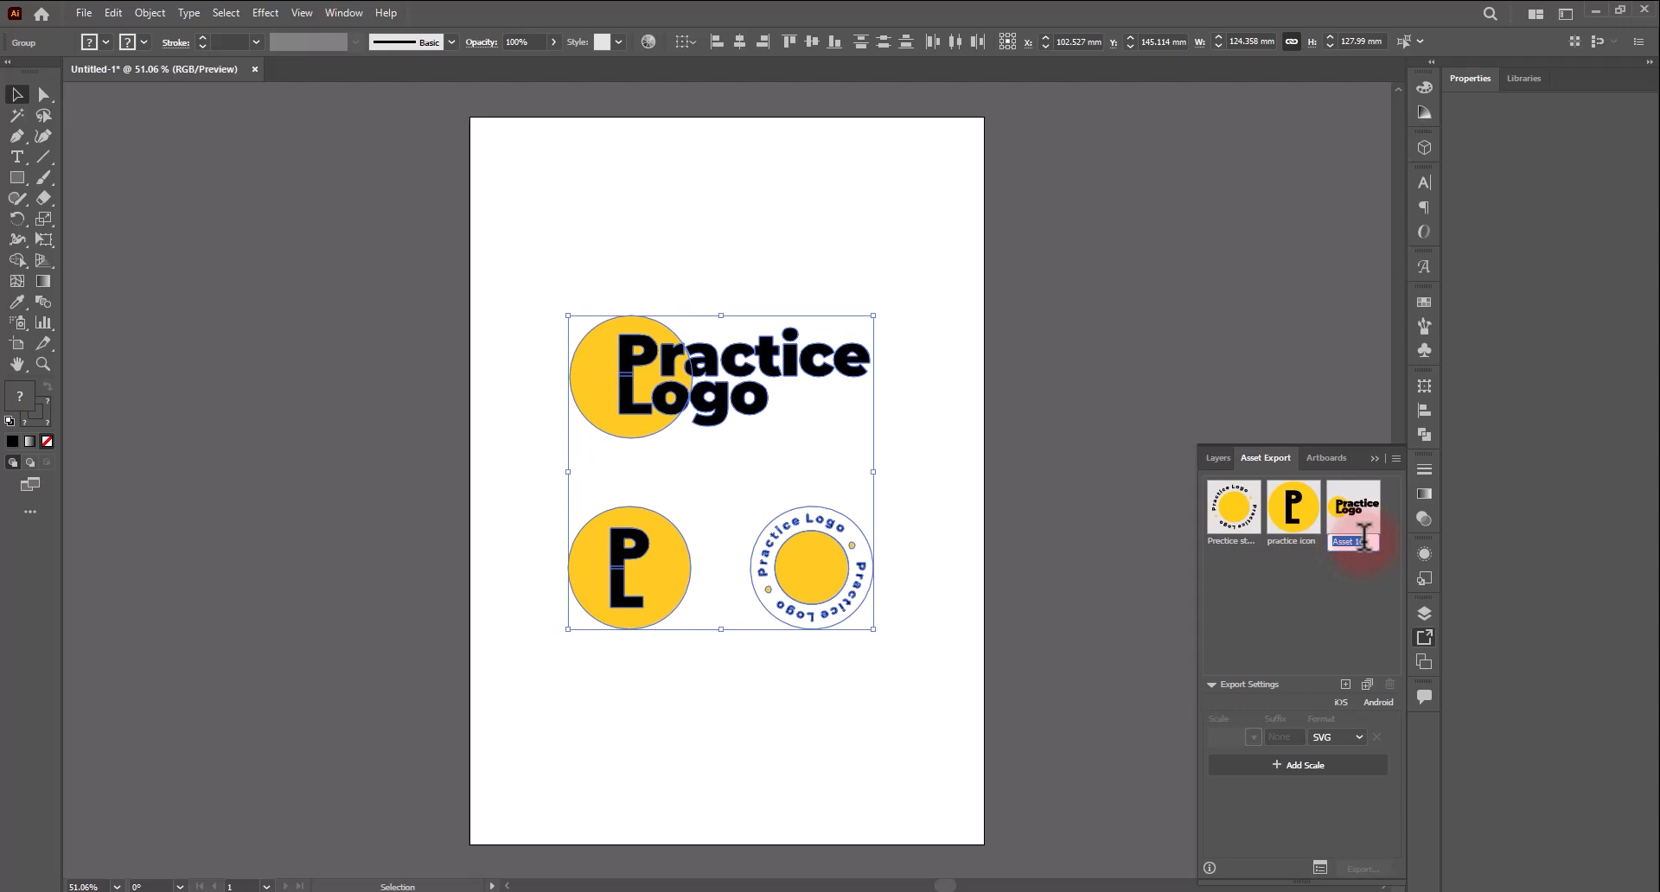
{"action": "type", "text": "pra"}
{"action": "type", "text": "ctice main logo"}
{"action": "left_click", "coordinate": [1315, 585]}
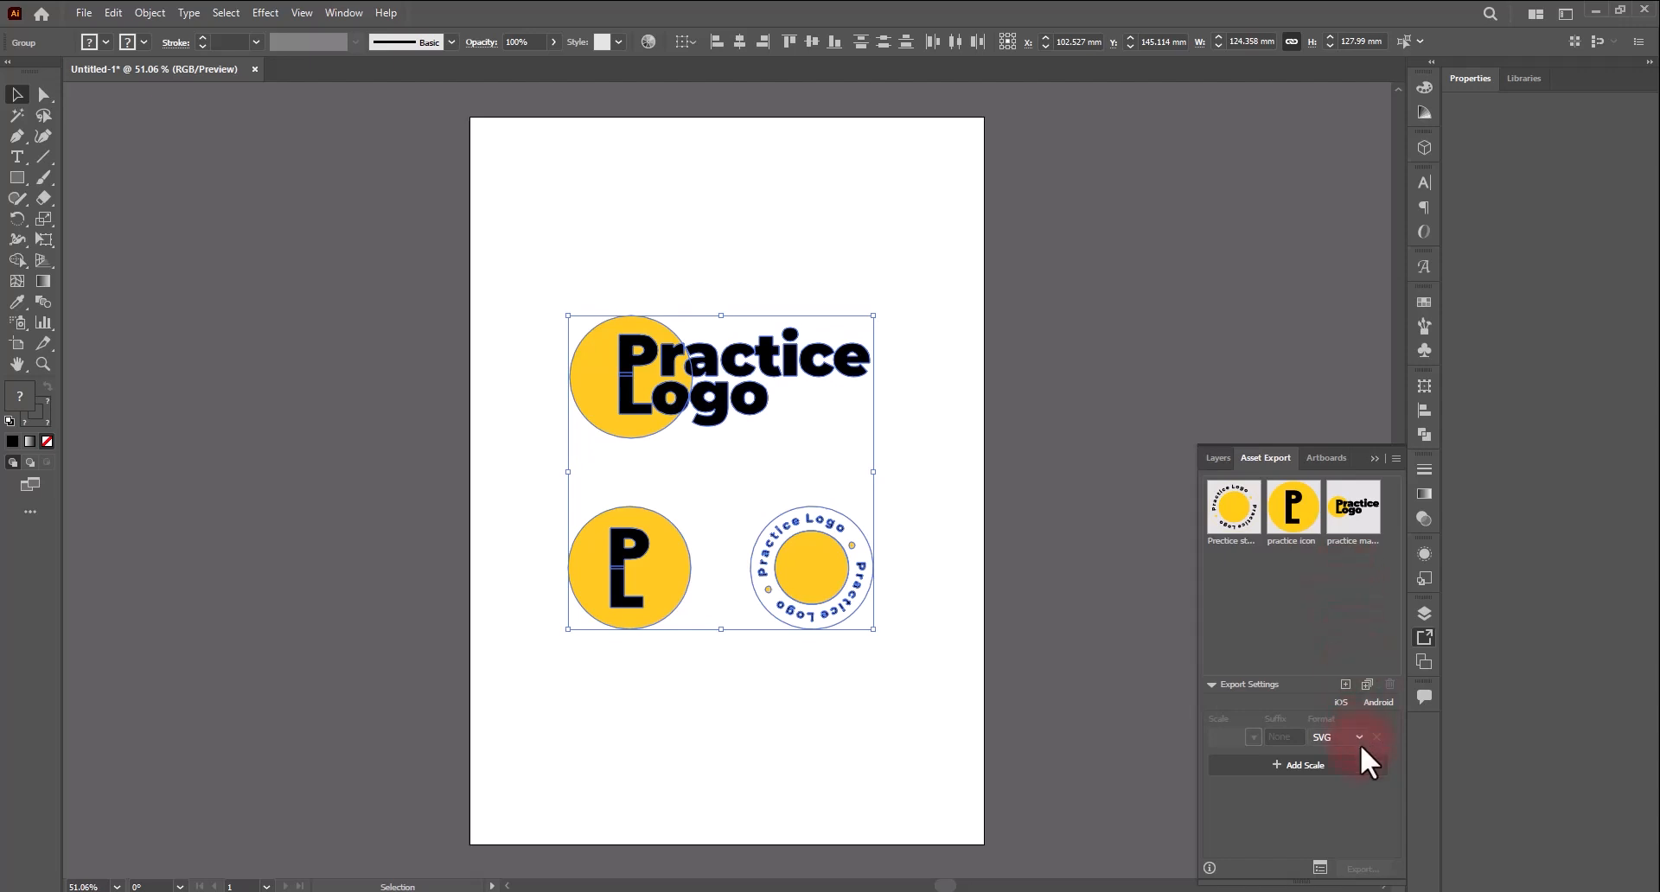
Step: Add PNG at 4x scale and PDF as further export formats alongside SVG
{"action": "left_click", "coordinate": [1271, 764]}
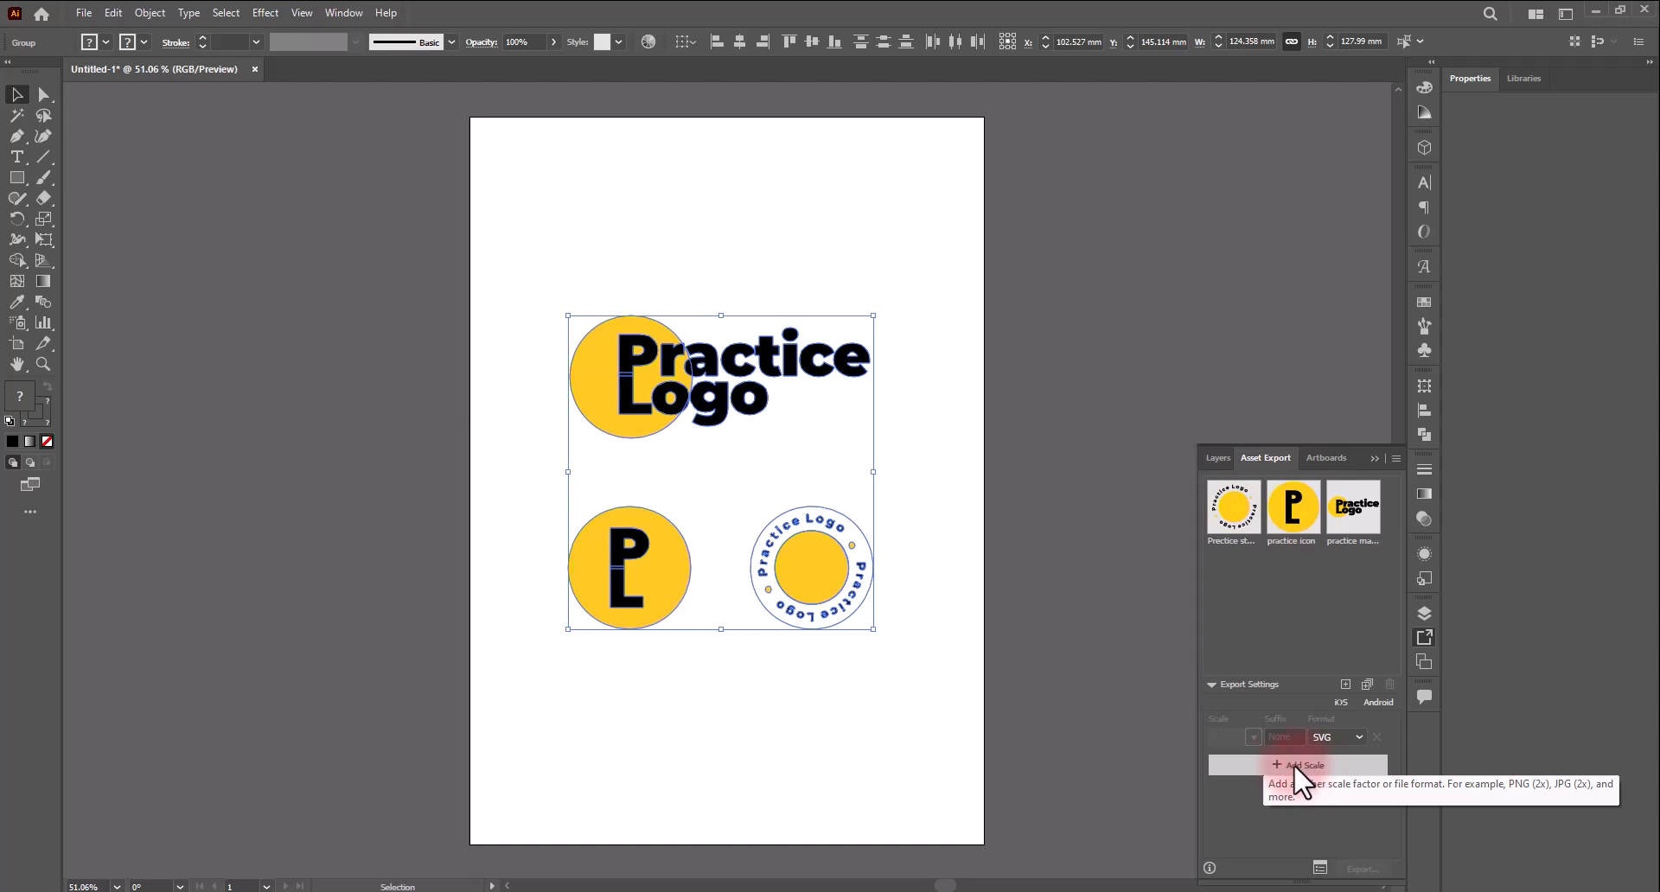
{"action": "left_click", "coordinate": [1294, 767]}
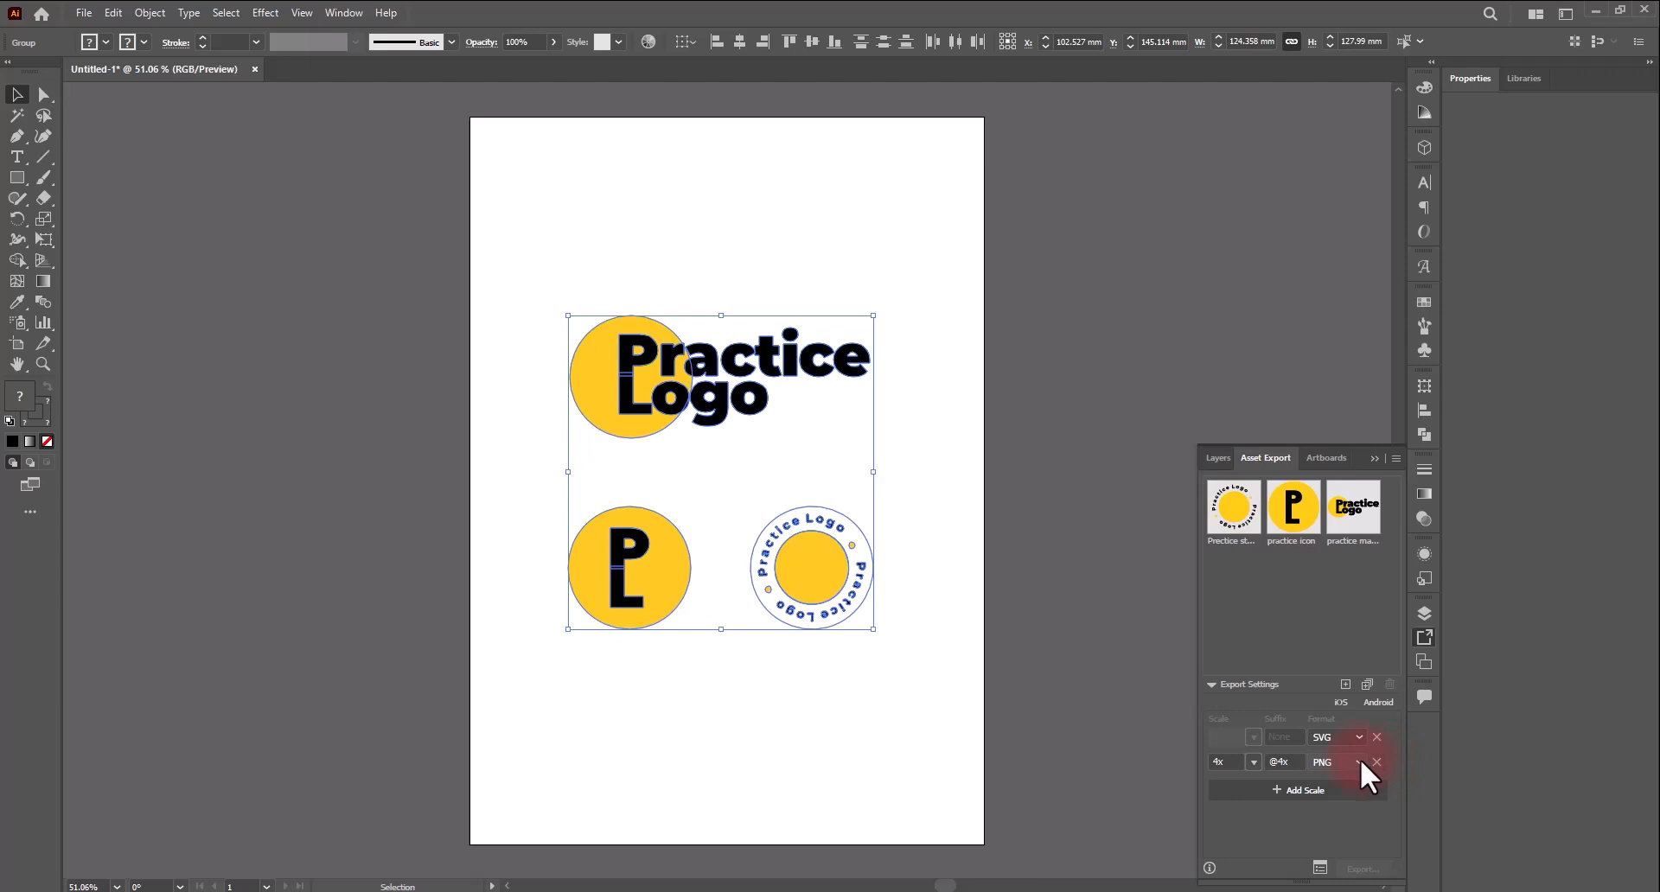
{"action": "left_click", "coordinate": [1359, 761]}
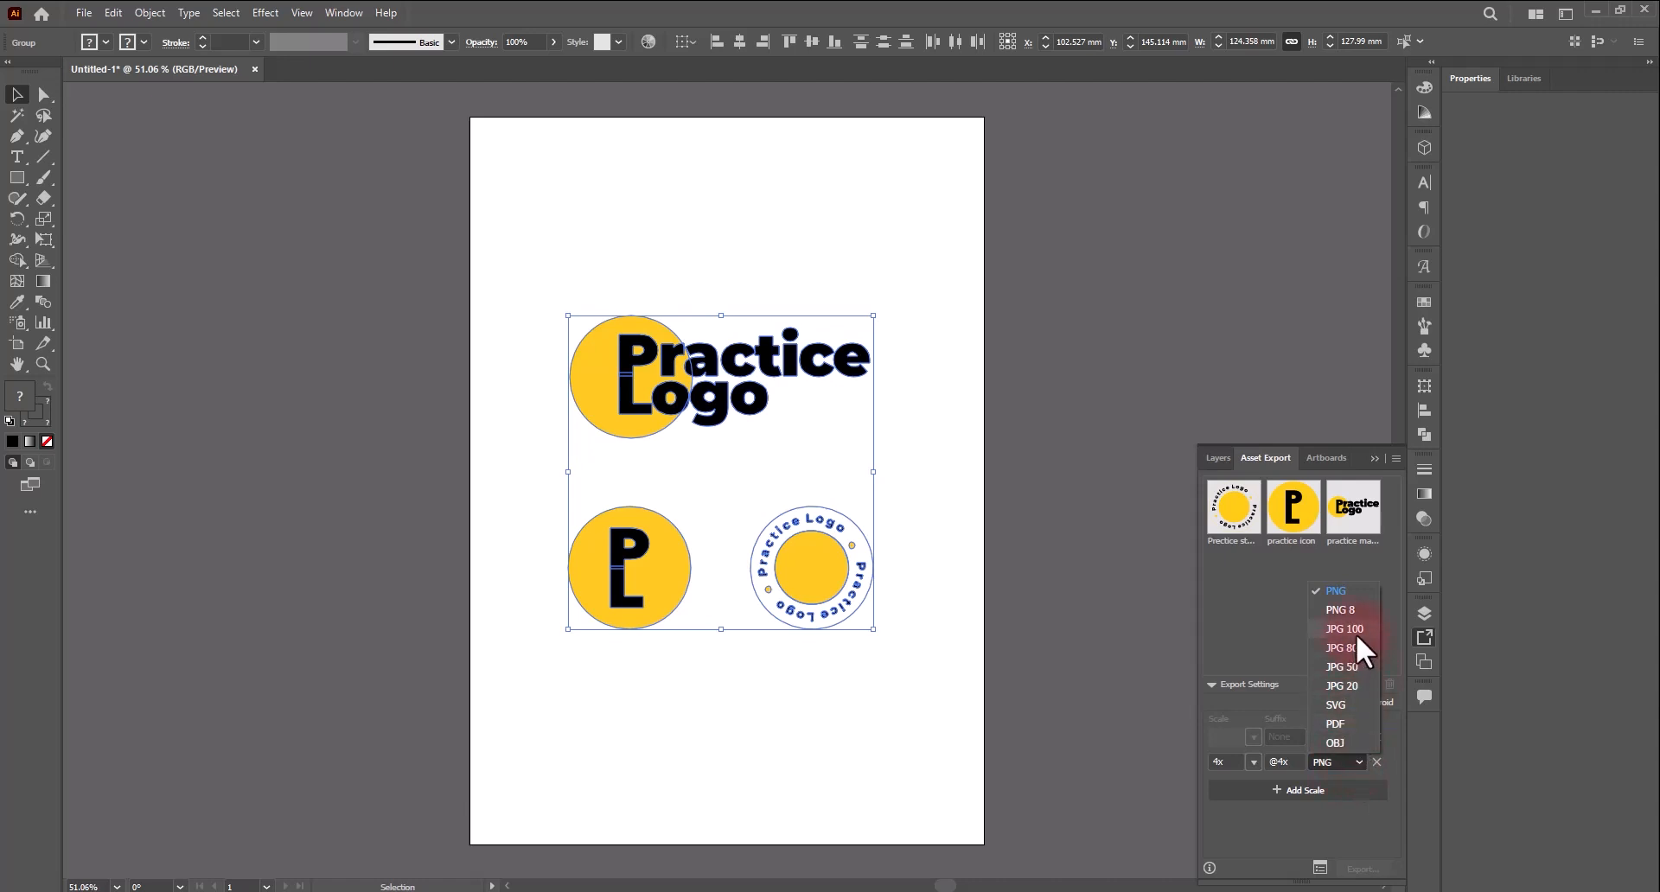
{"action": "left_click", "coordinate": [1353, 594]}
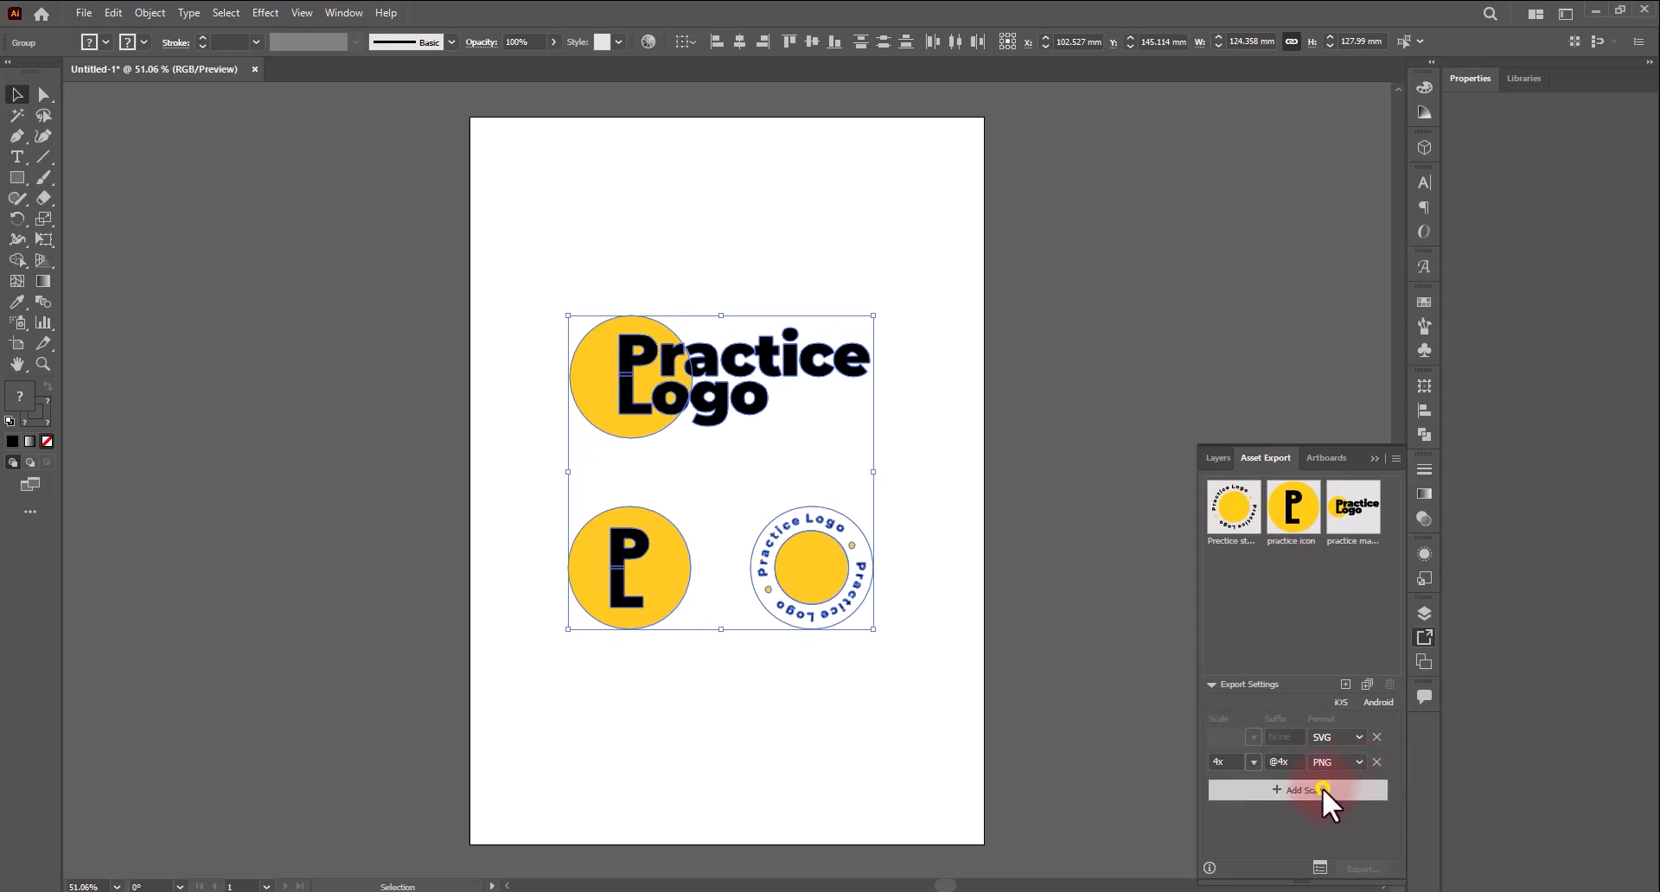
{"action": "left_click", "coordinate": [1323, 790]}
{"action": "left_click", "coordinate": [1356, 786]}
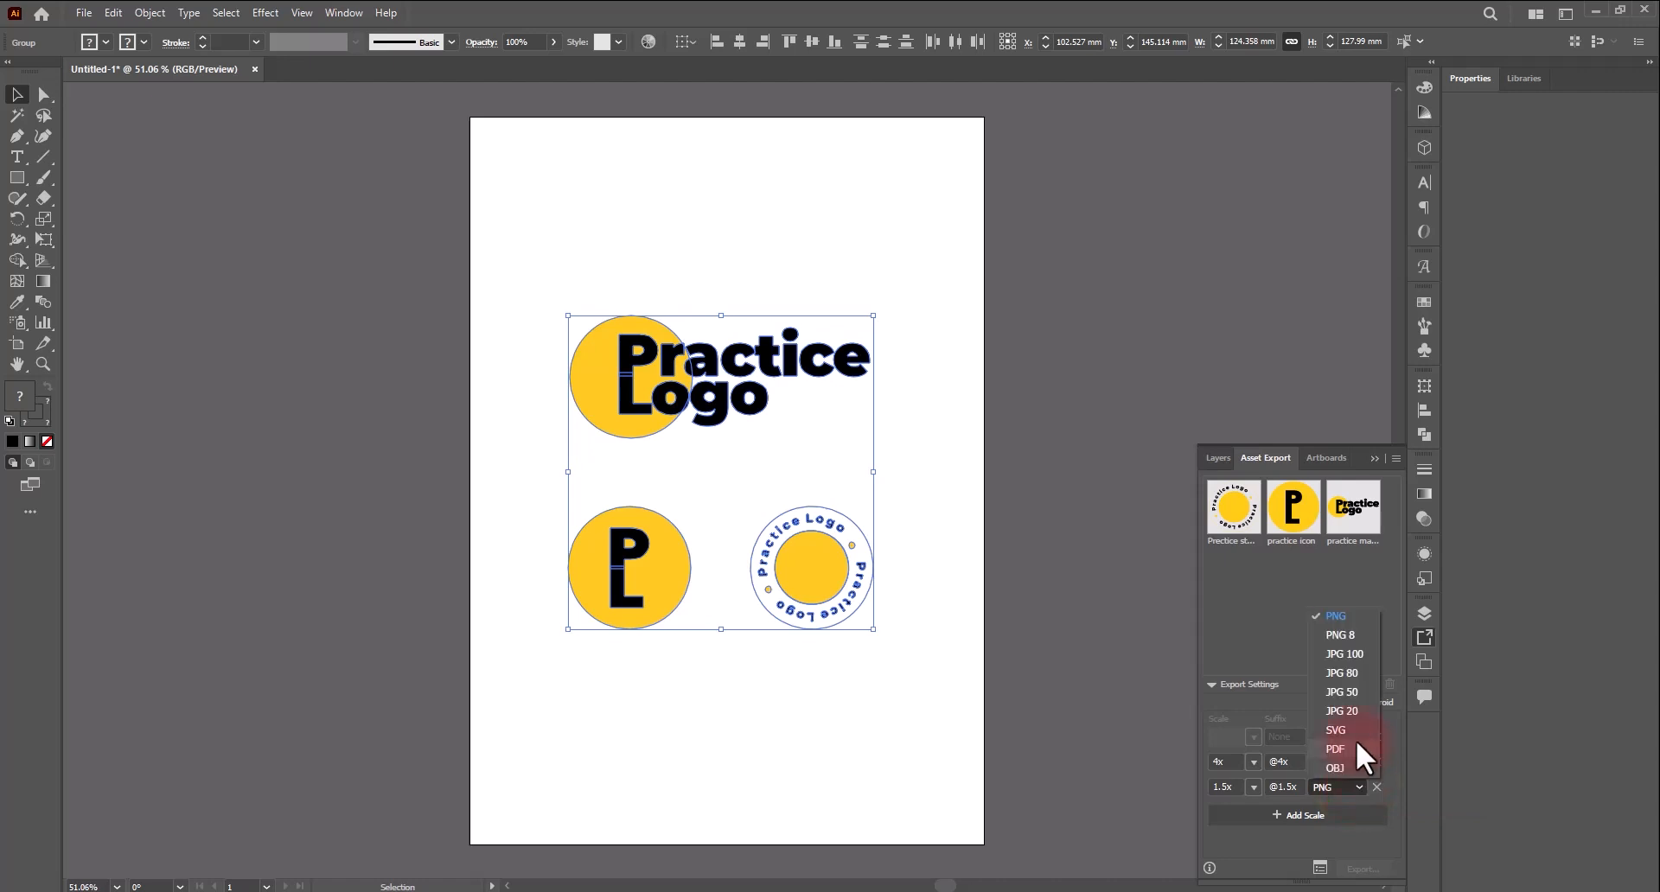
{"action": "left_click", "coordinate": [1348, 747]}
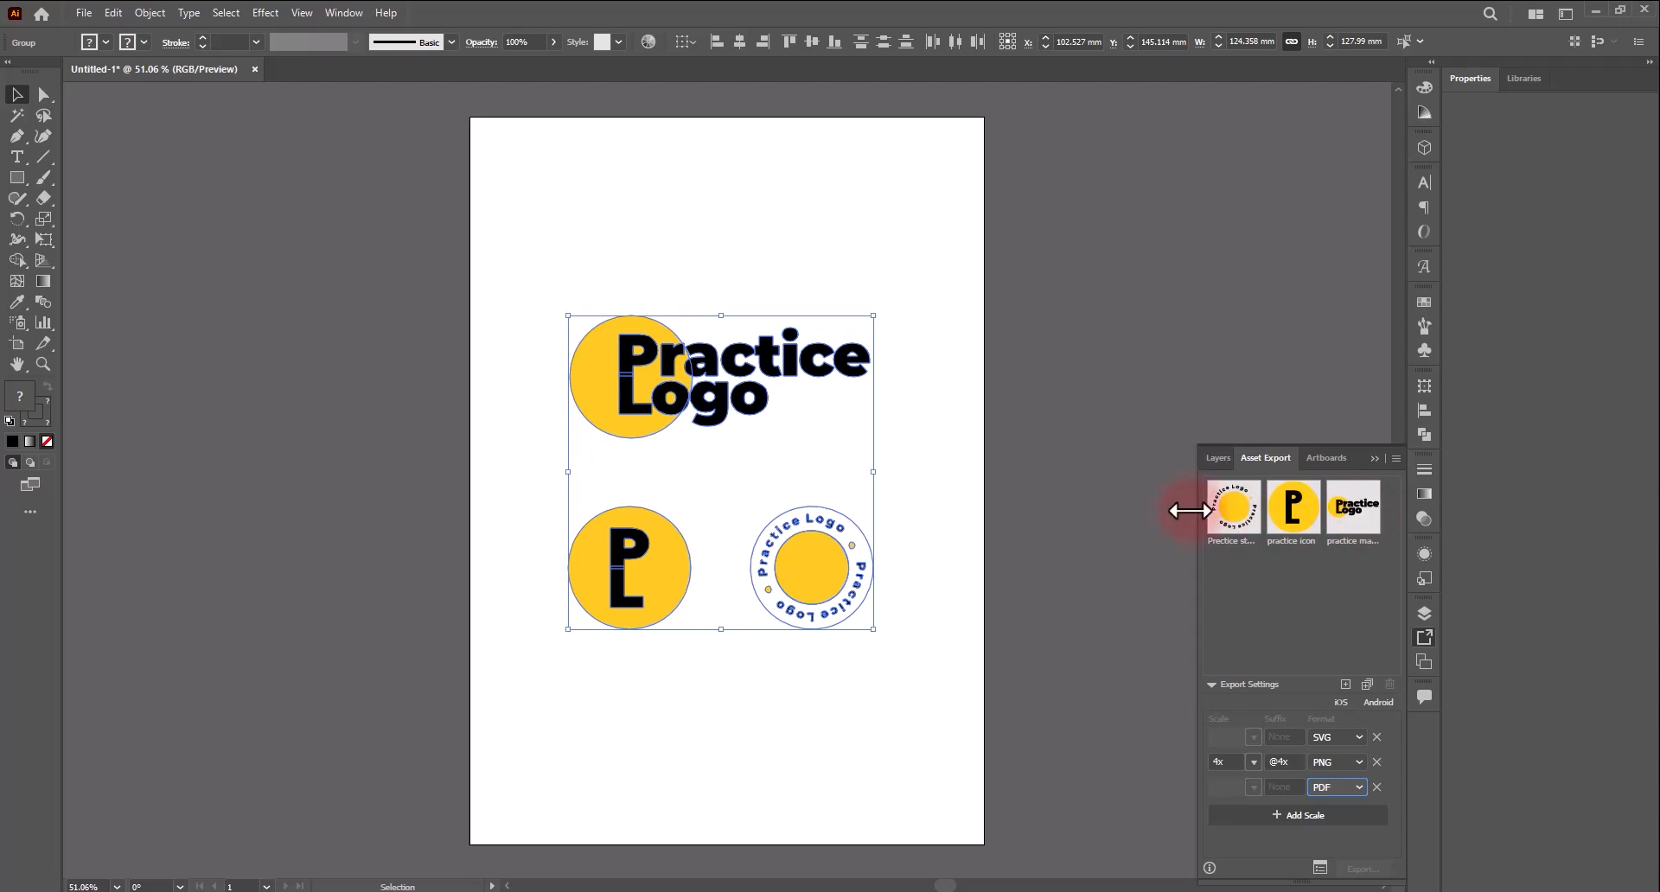
{"action": "left_click", "coordinate": [1231, 511]}
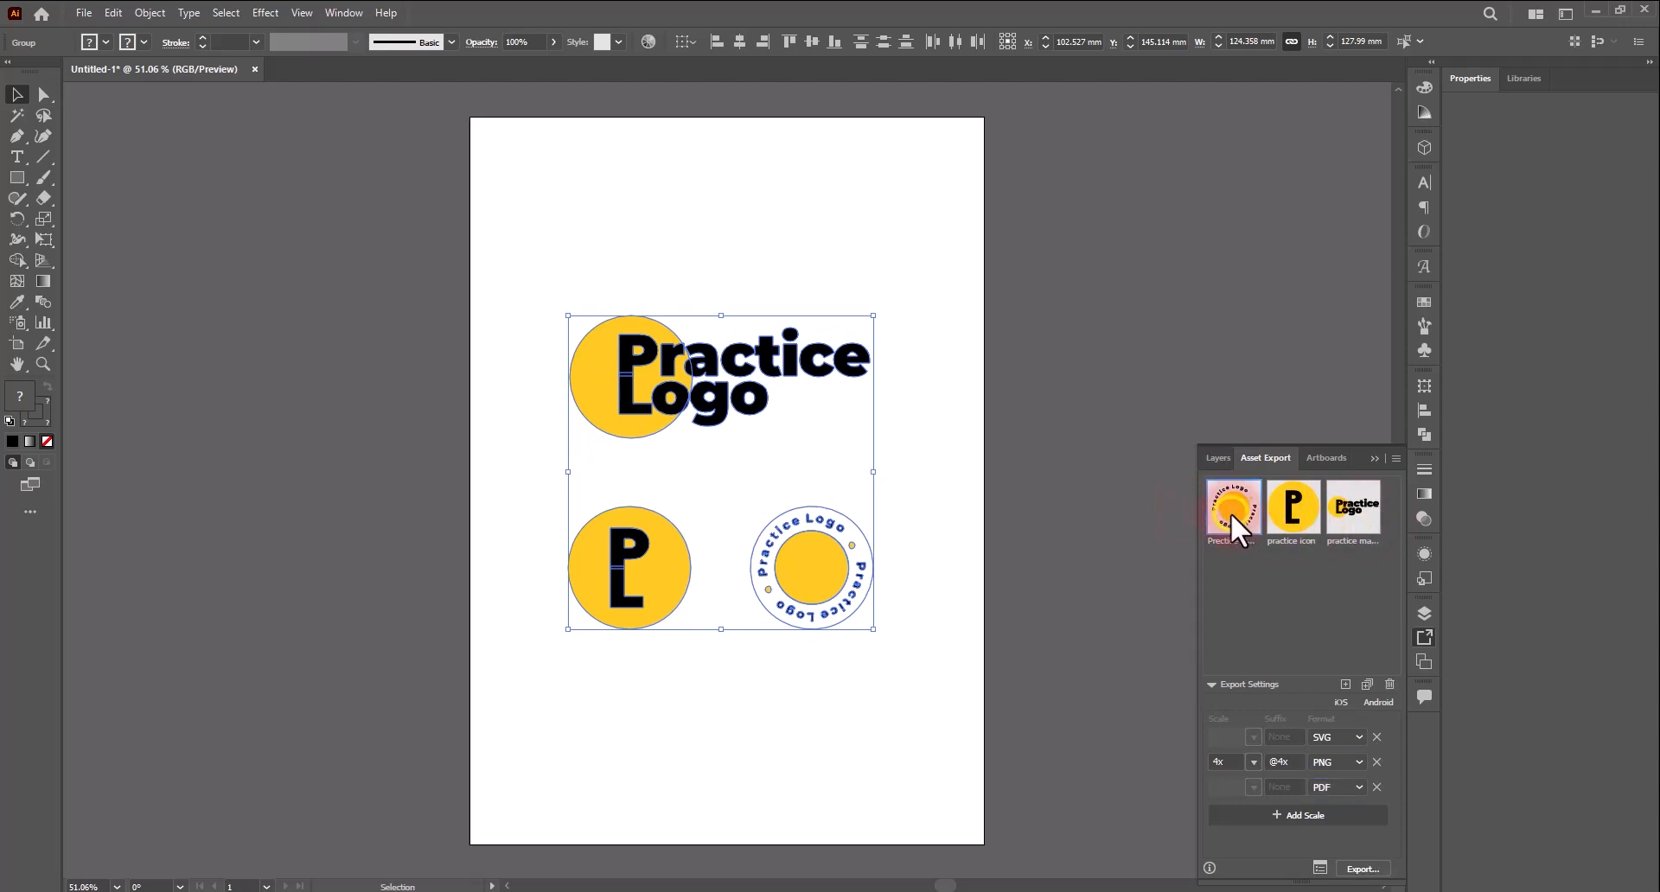
{"action": "left_click", "coordinate": [1352, 513], "text": "shift"}
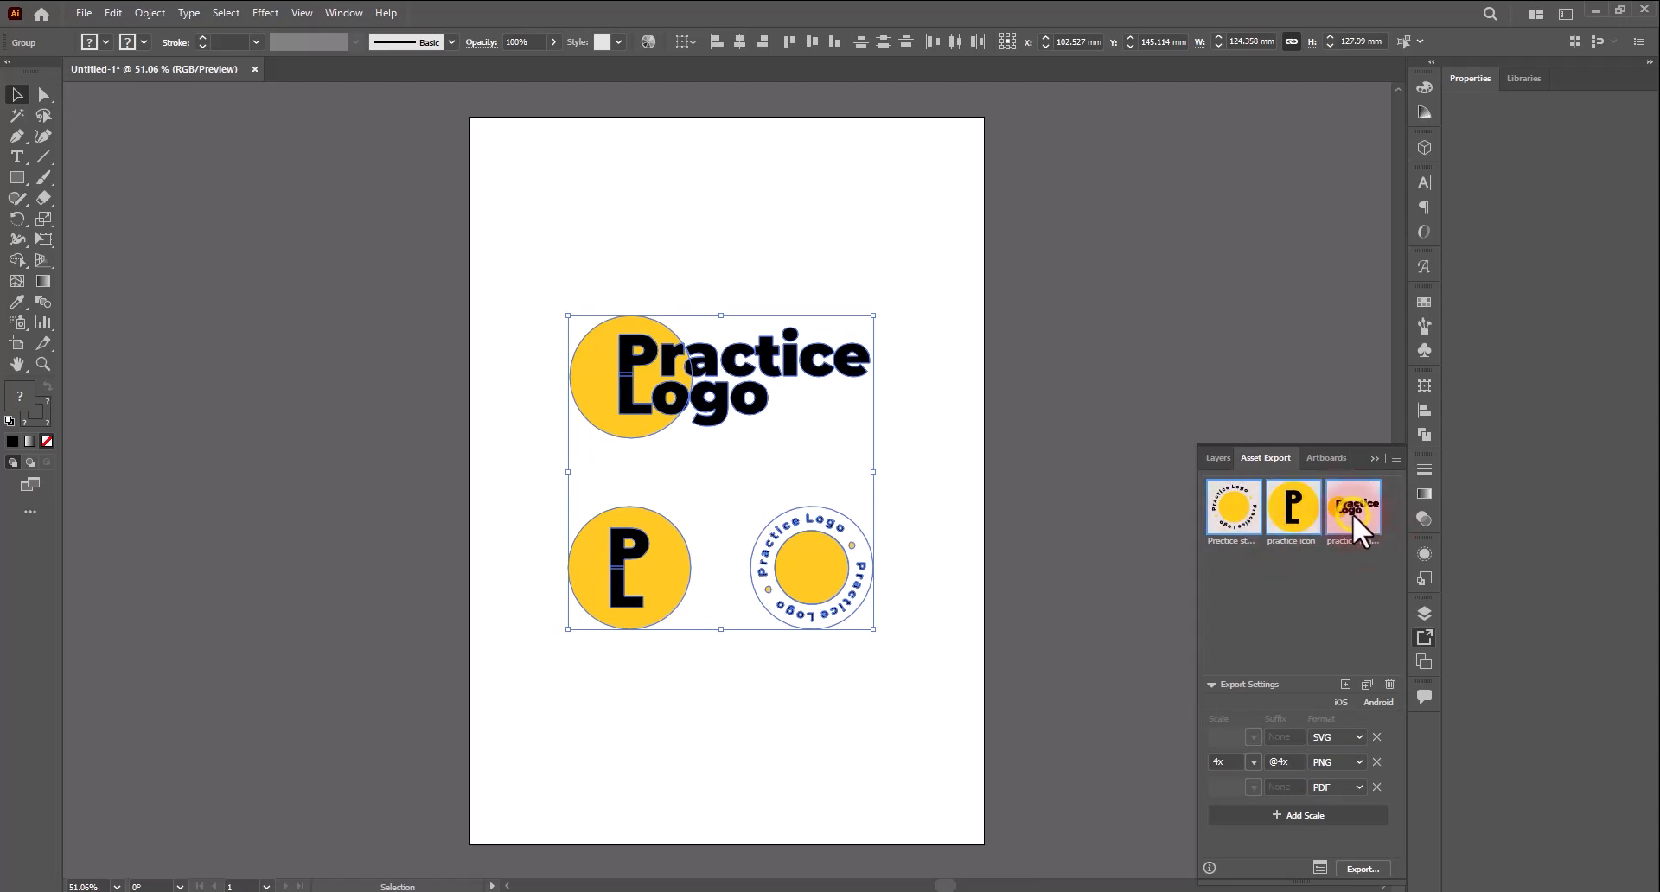
{"action": "left_click", "coordinate": [1340, 553]}
{"action": "left_click", "coordinate": [1237, 505]}
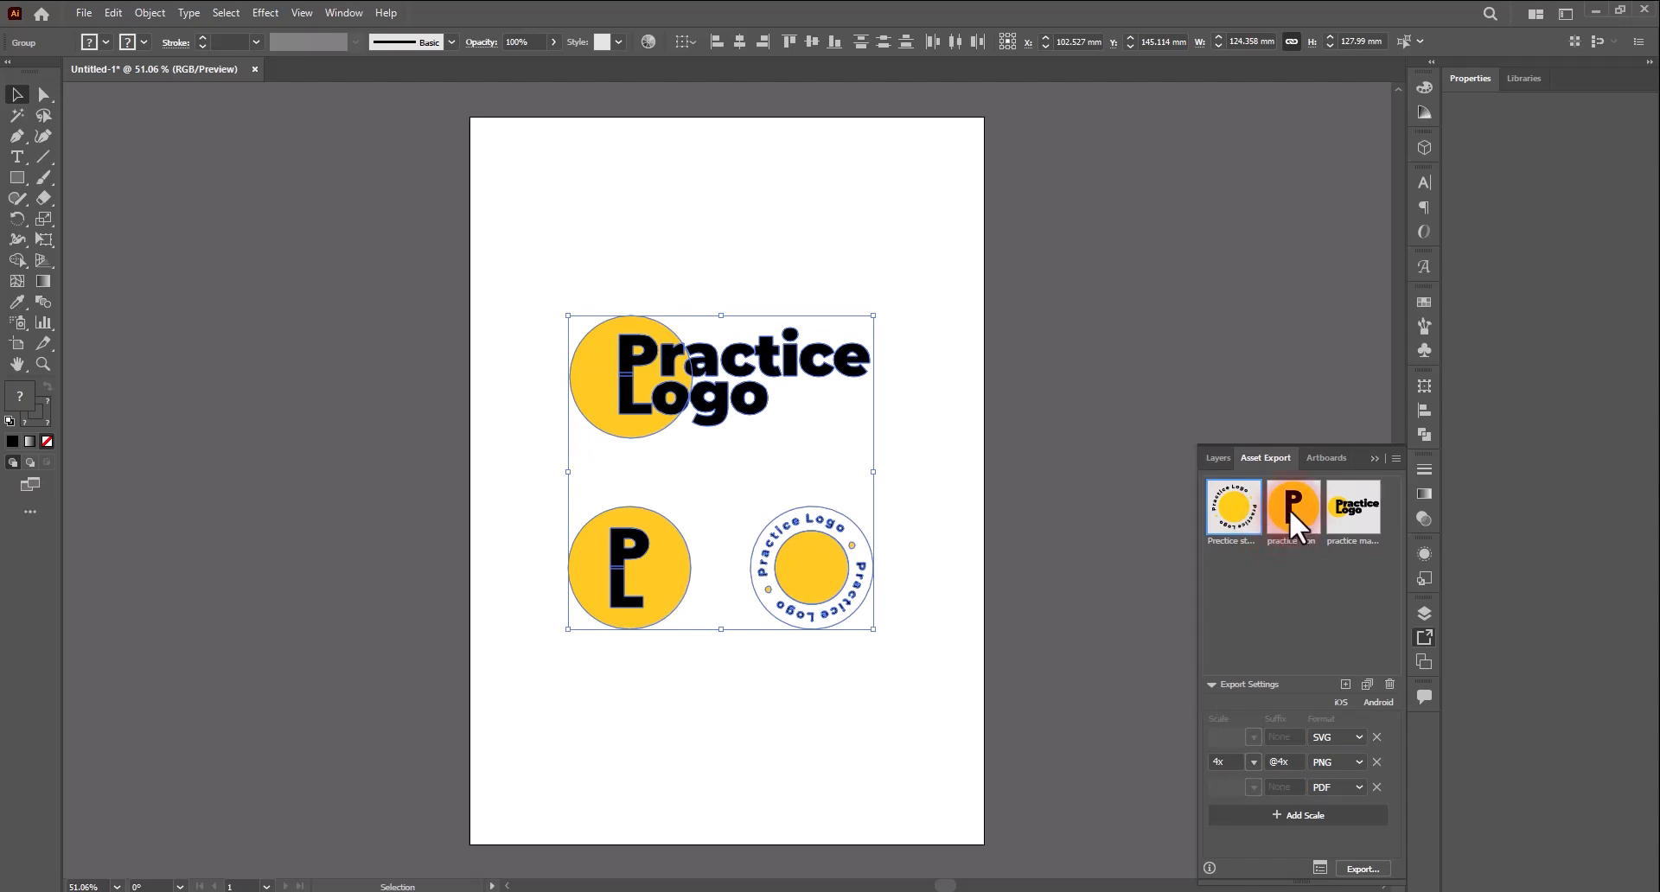
{"action": "left_click", "coordinate": [1340, 516]}
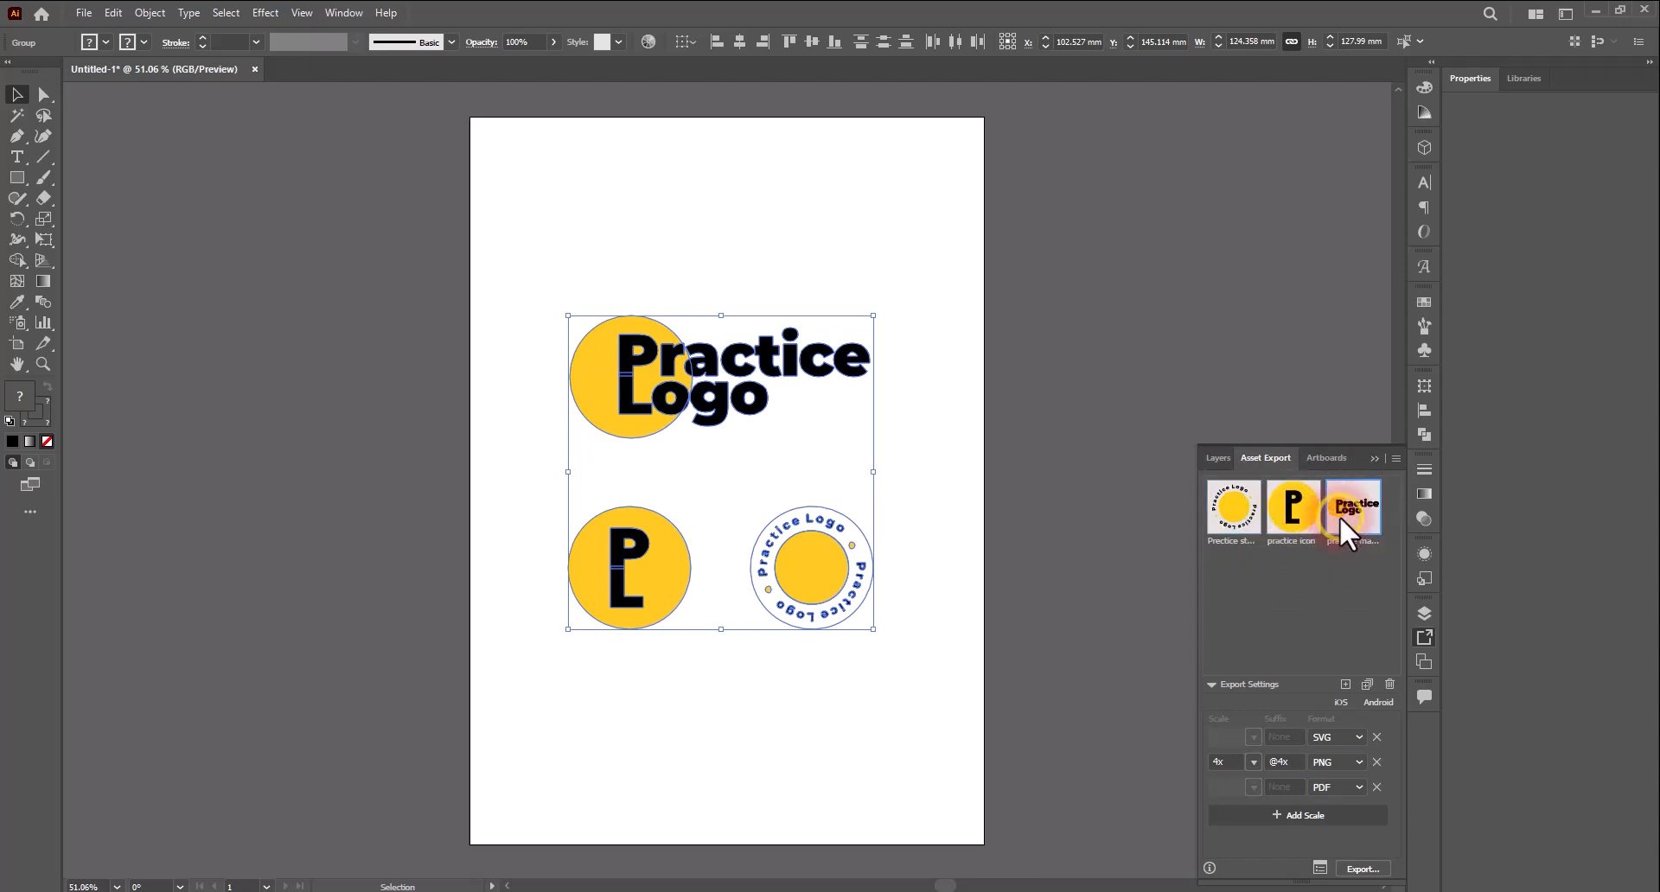
Step: Export all three assets together into the AI assets folder inside exports
{"action": "left_click", "coordinate": [1232, 510]}
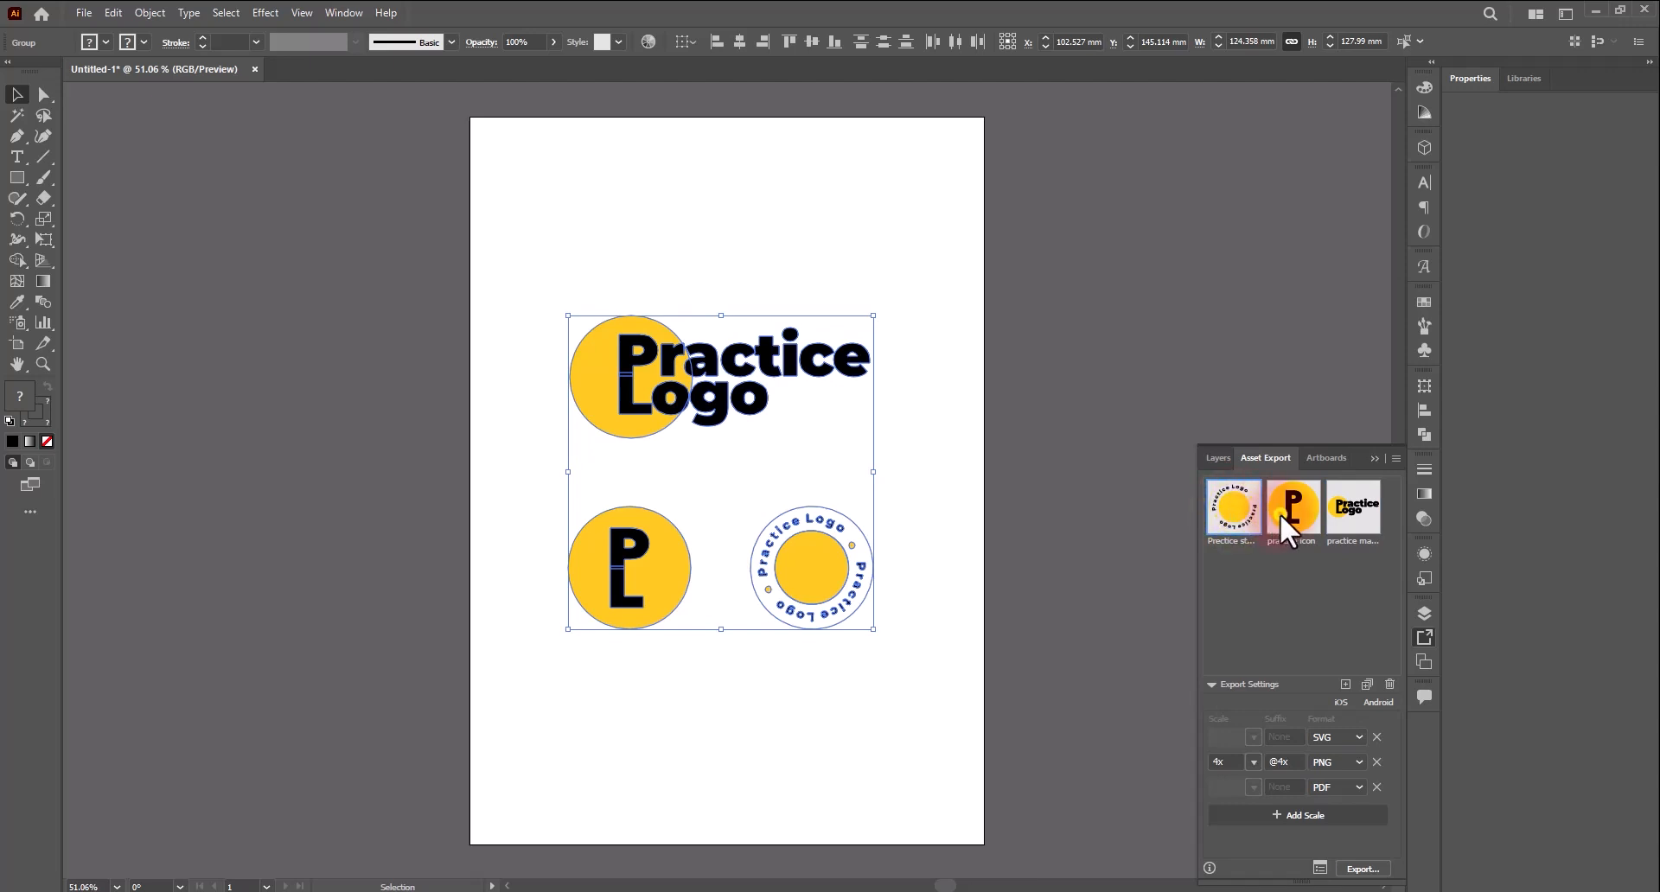
{"action": "left_click", "coordinate": [1340, 517], "text": "shift"}
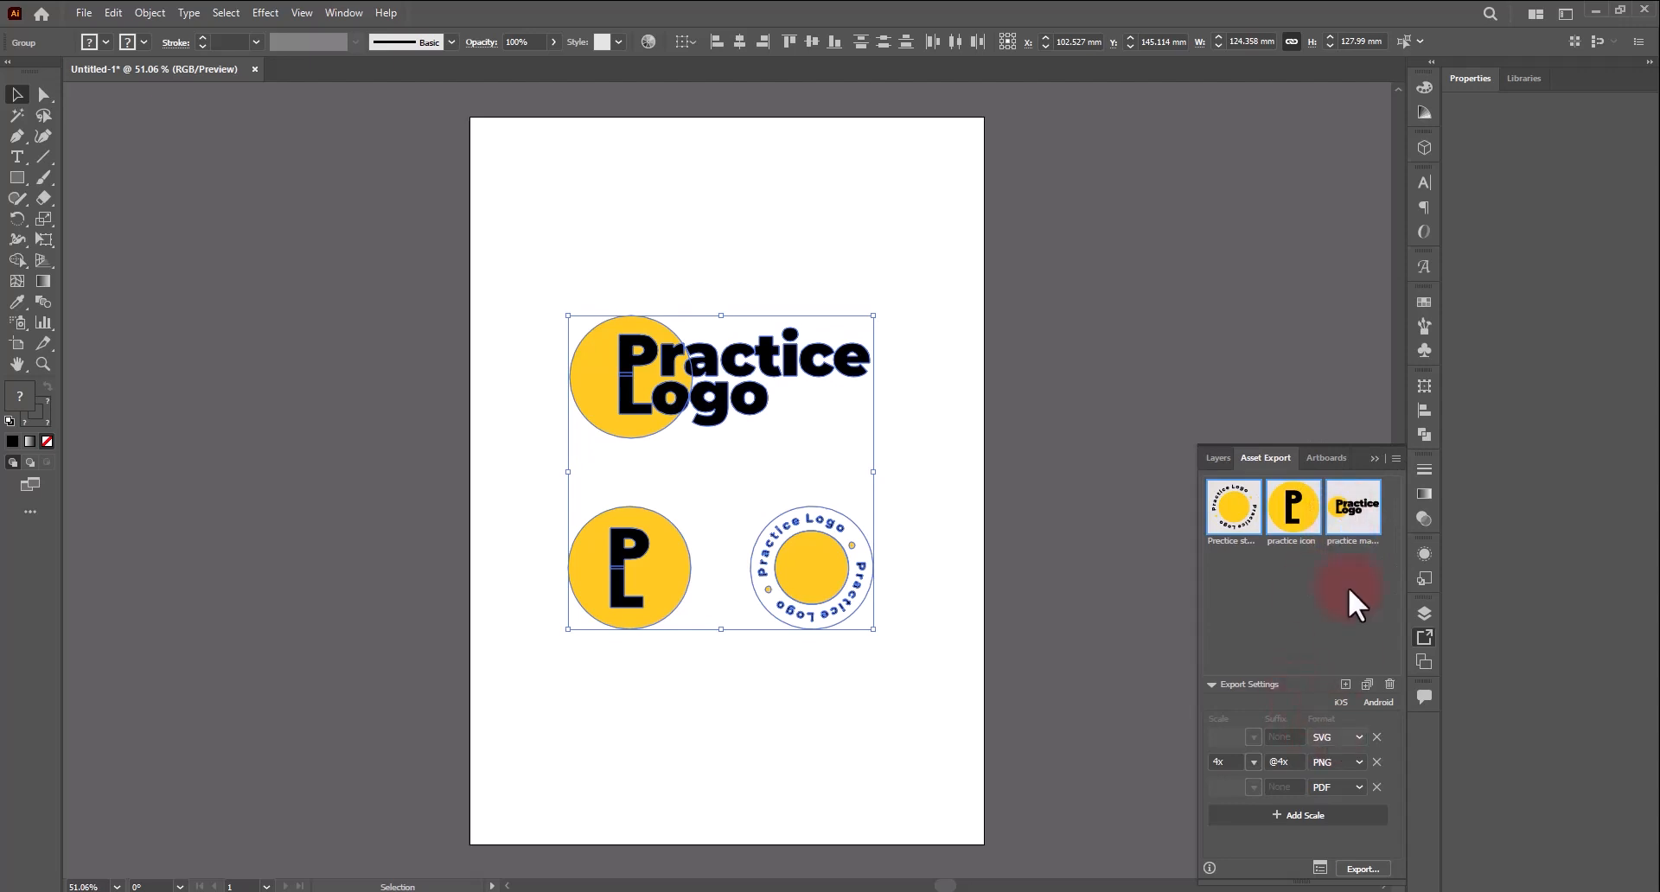
{"action": "left_click", "coordinate": [1362, 869]}
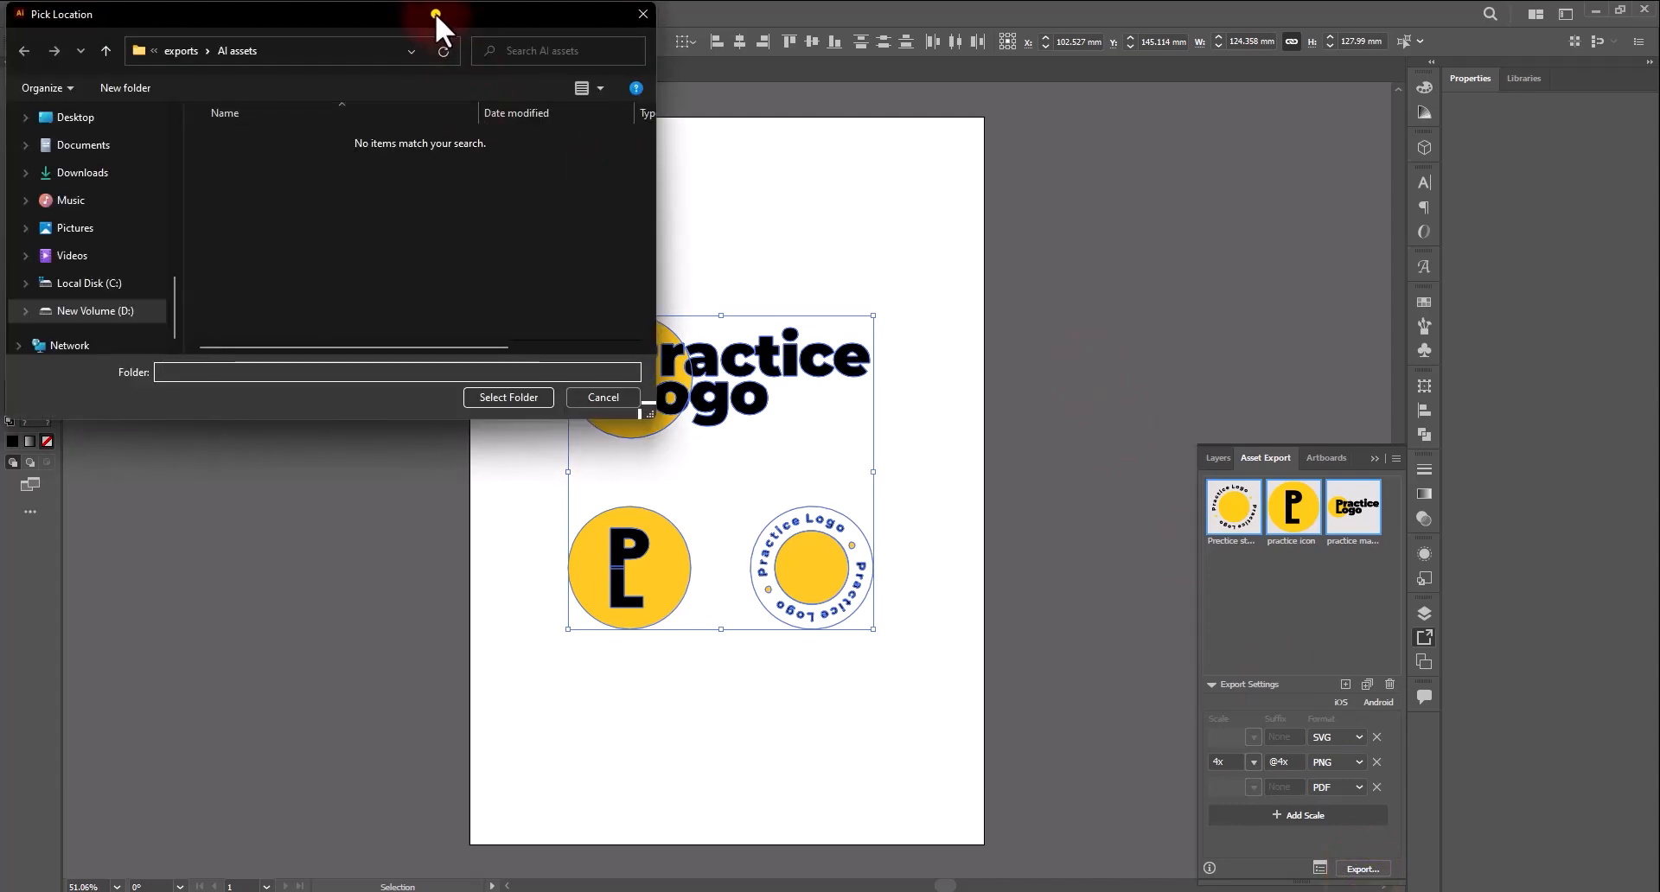
{"action": "left_click_drag", "start_coordinate": [435, 14], "coordinate": [571, 188]}
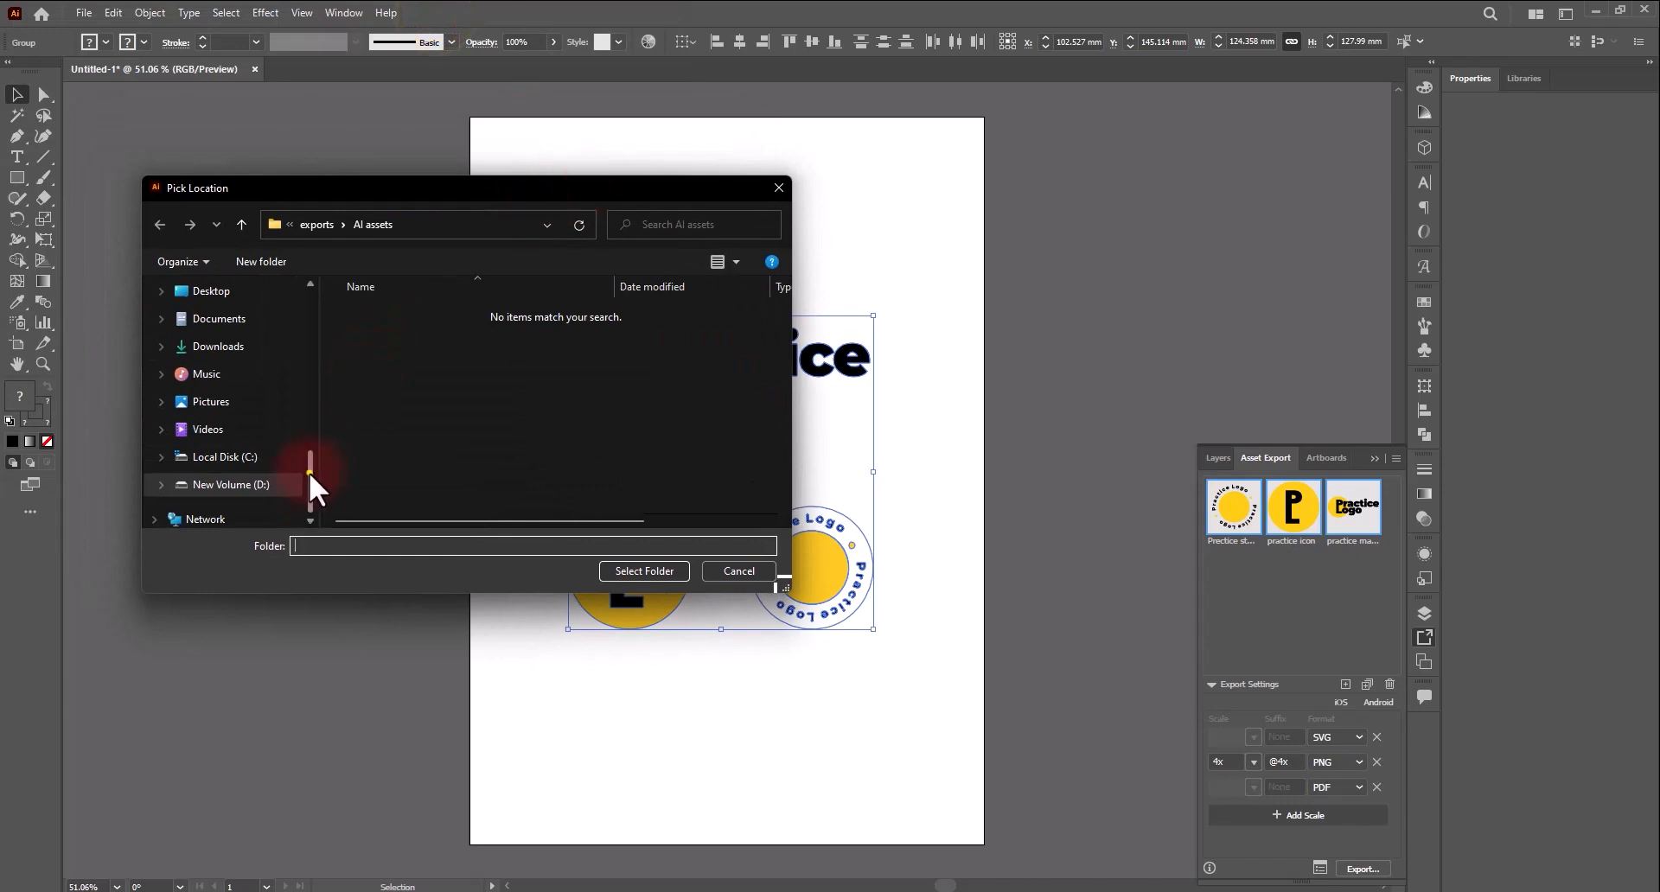
{"action": "left_click_drag", "start_coordinate": [309, 470], "coordinate": [309, 417]}
{"action": "left_click", "coordinate": [332, 225]}
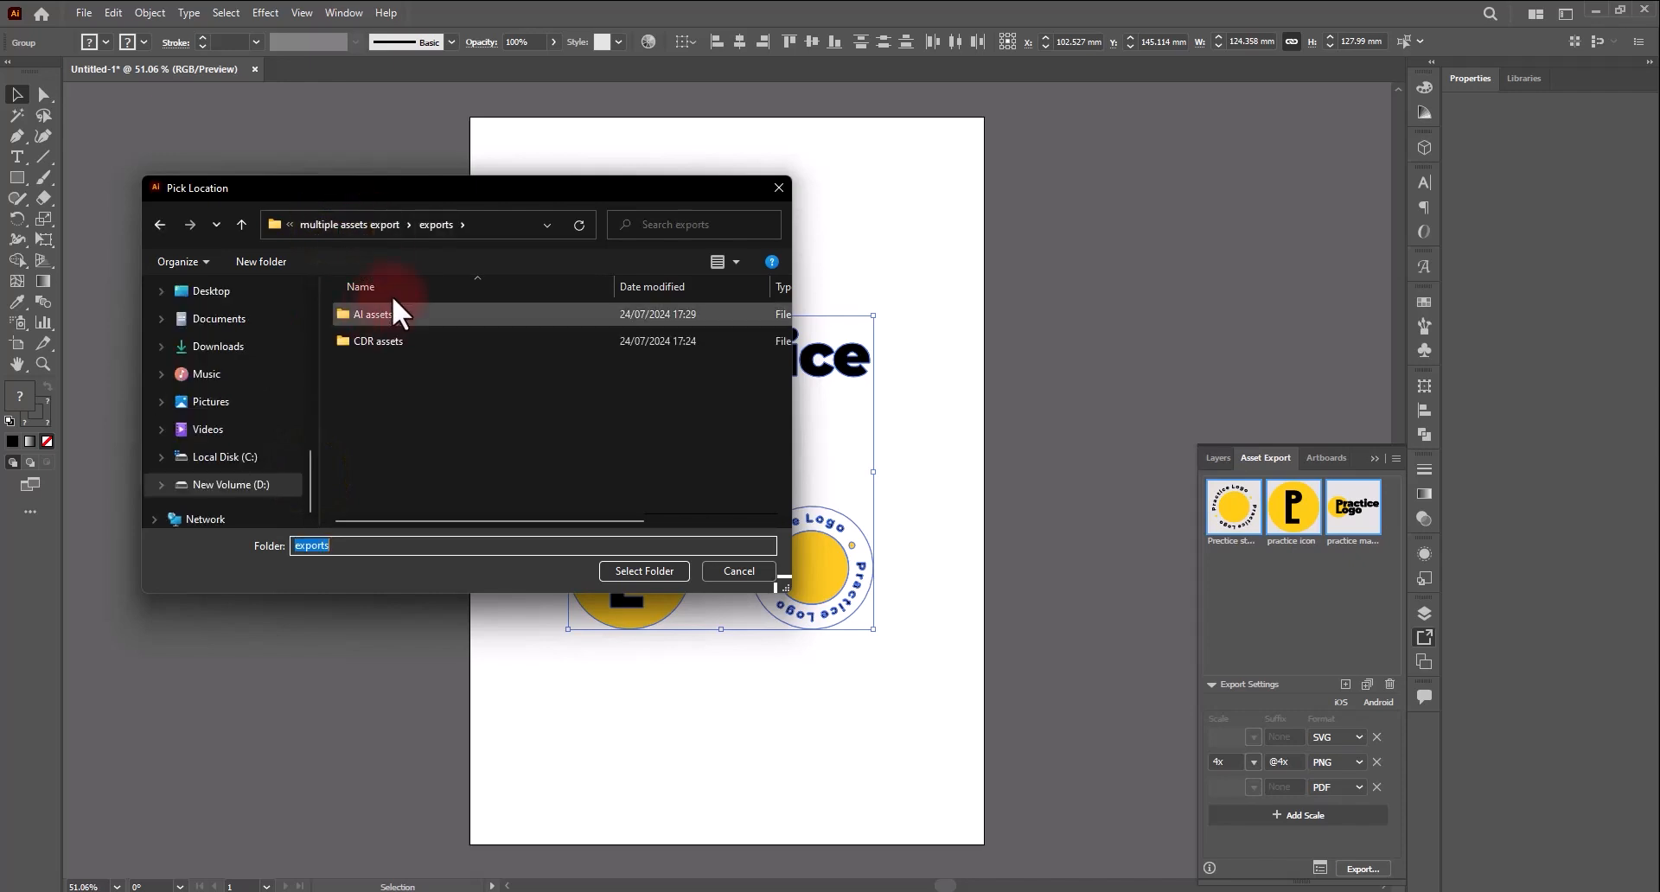
{"action": "left_click", "coordinate": [382, 317]}
{"action": "double_click", "coordinate": [382, 316]}
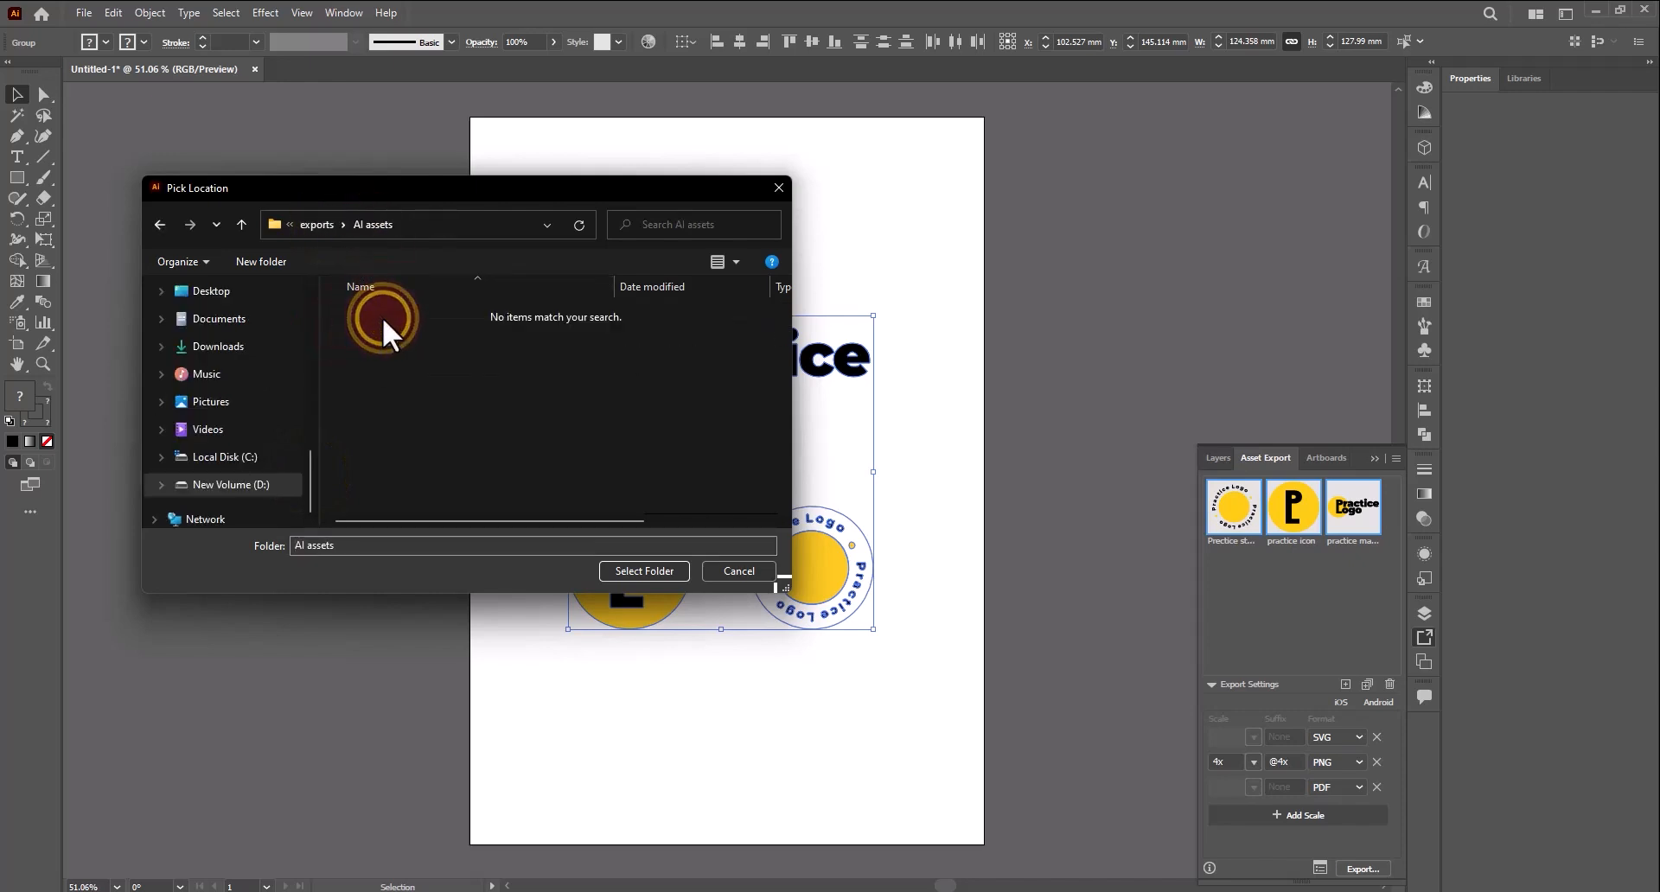
{"action": "left_click", "coordinate": [627, 567]}
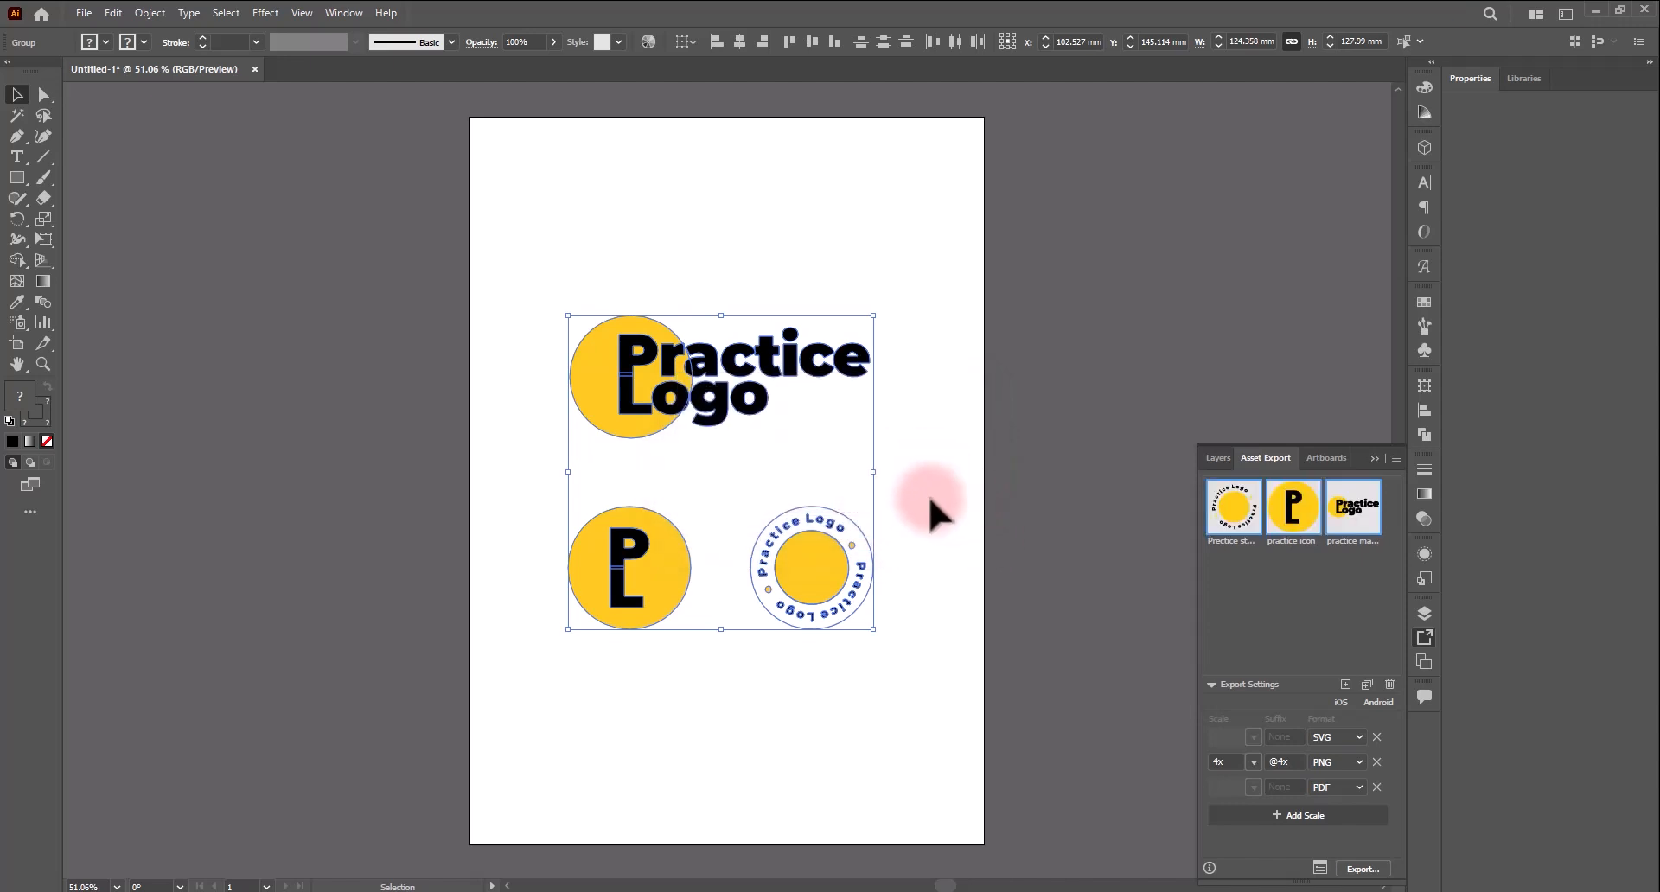
Step: Switch to File Explorer and open the AI assets folder inside exports to examine the exported files' thumbnails
{"action": "mouse_move", "coordinate": [180, 889]}
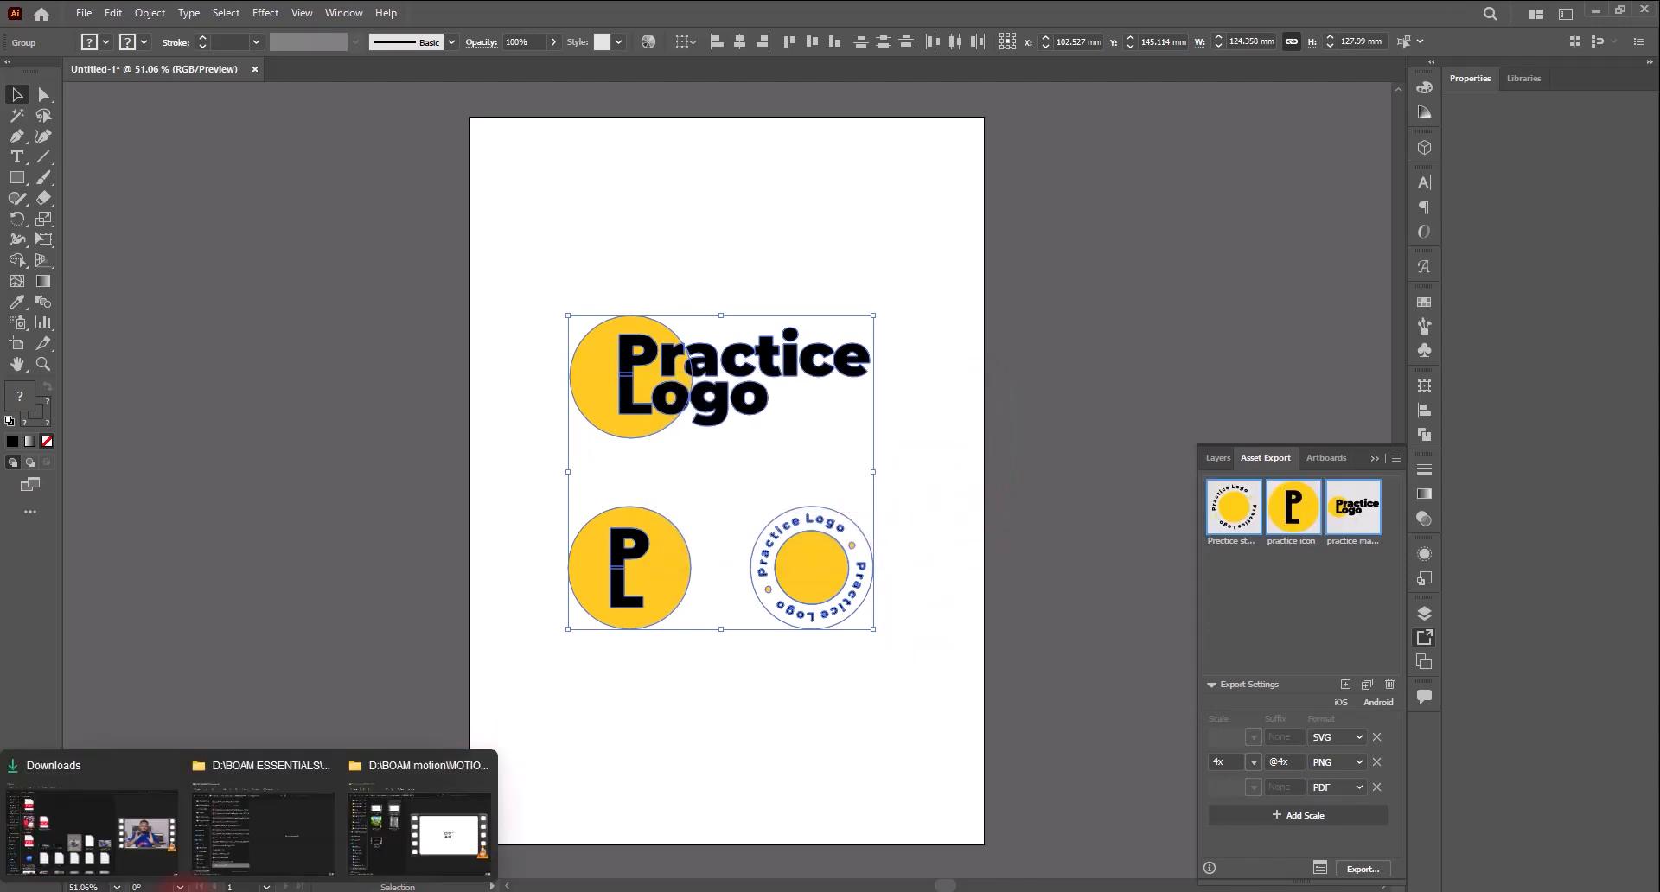
{"action": "left_click", "coordinate": [263, 805]}
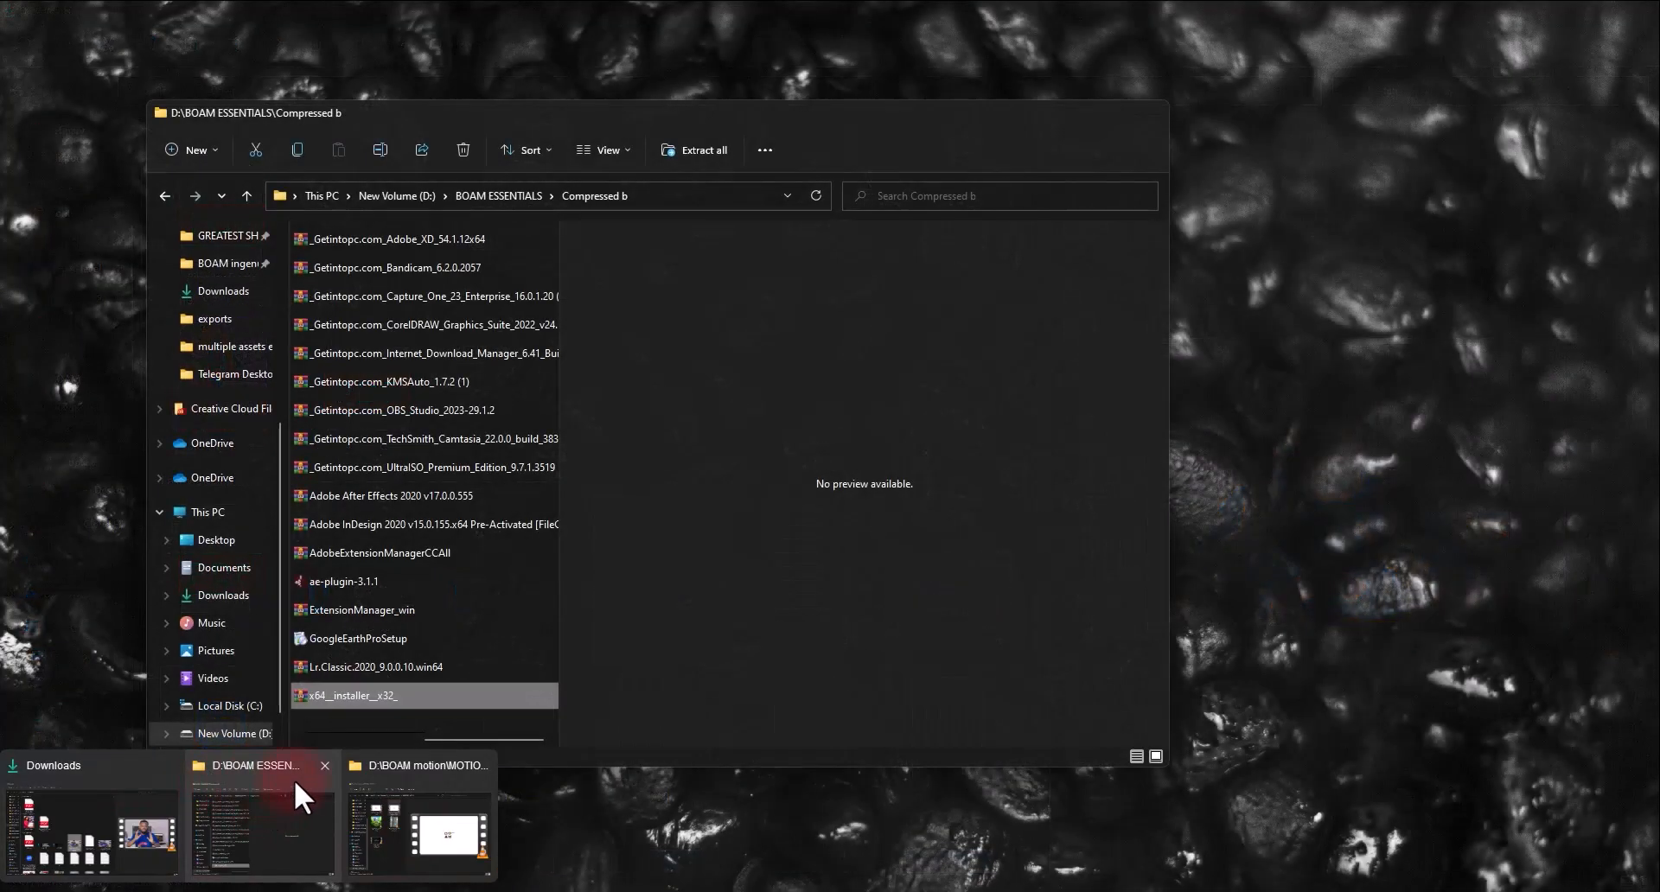
{"action": "left_click", "coordinate": [413, 771]}
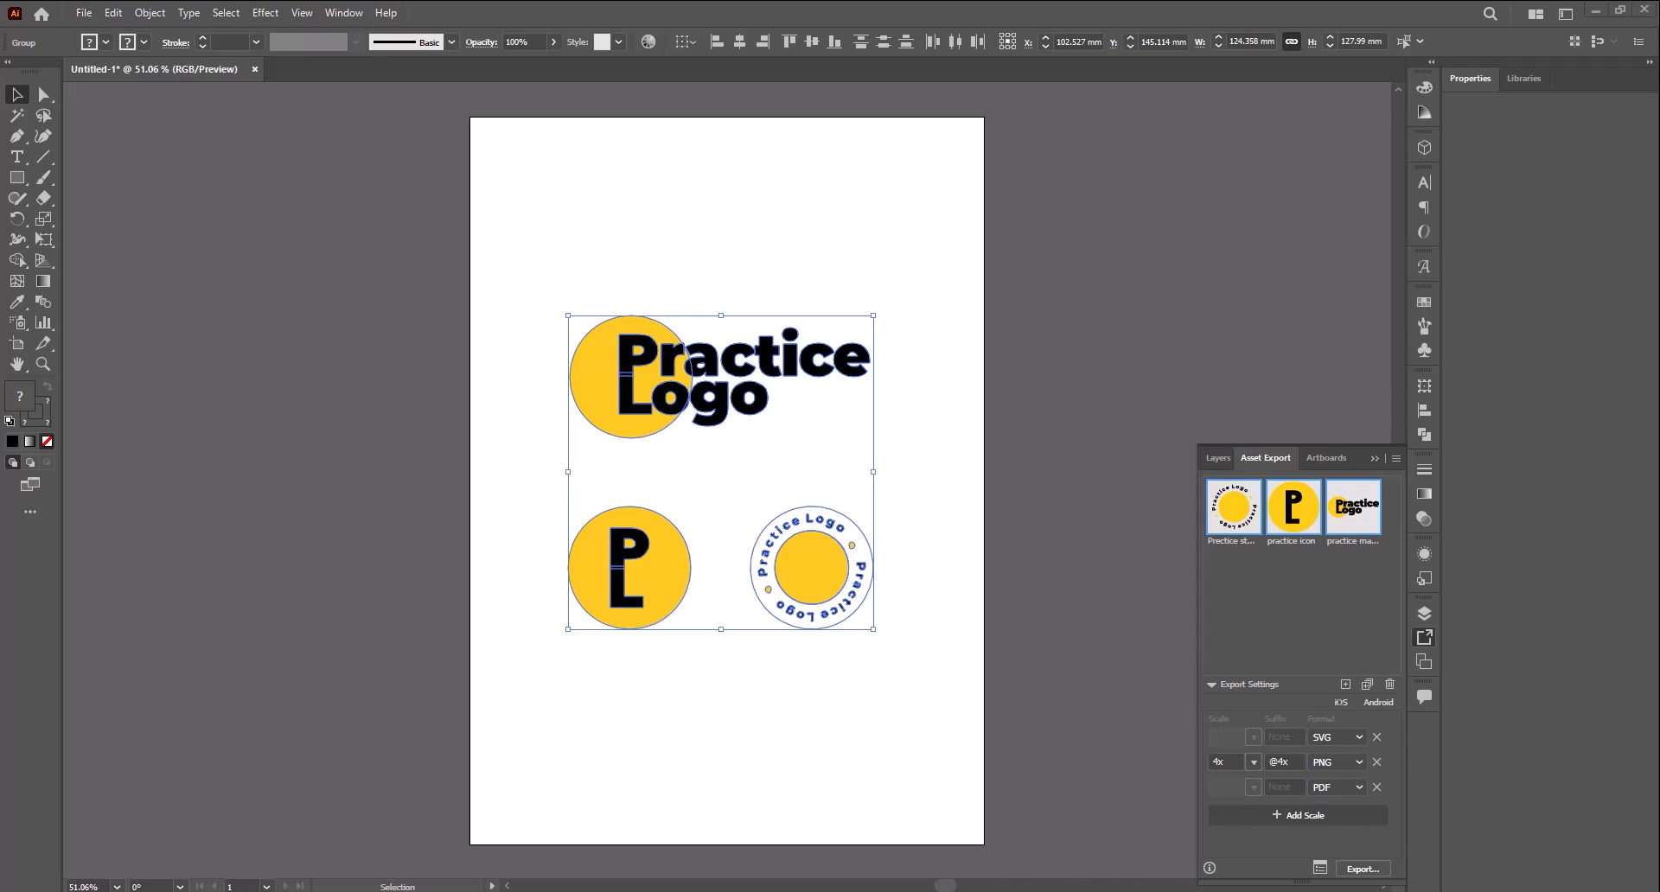
{"action": "left_click_drag", "start_coordinate": [0, 34], "coordinate": [686, 140]}
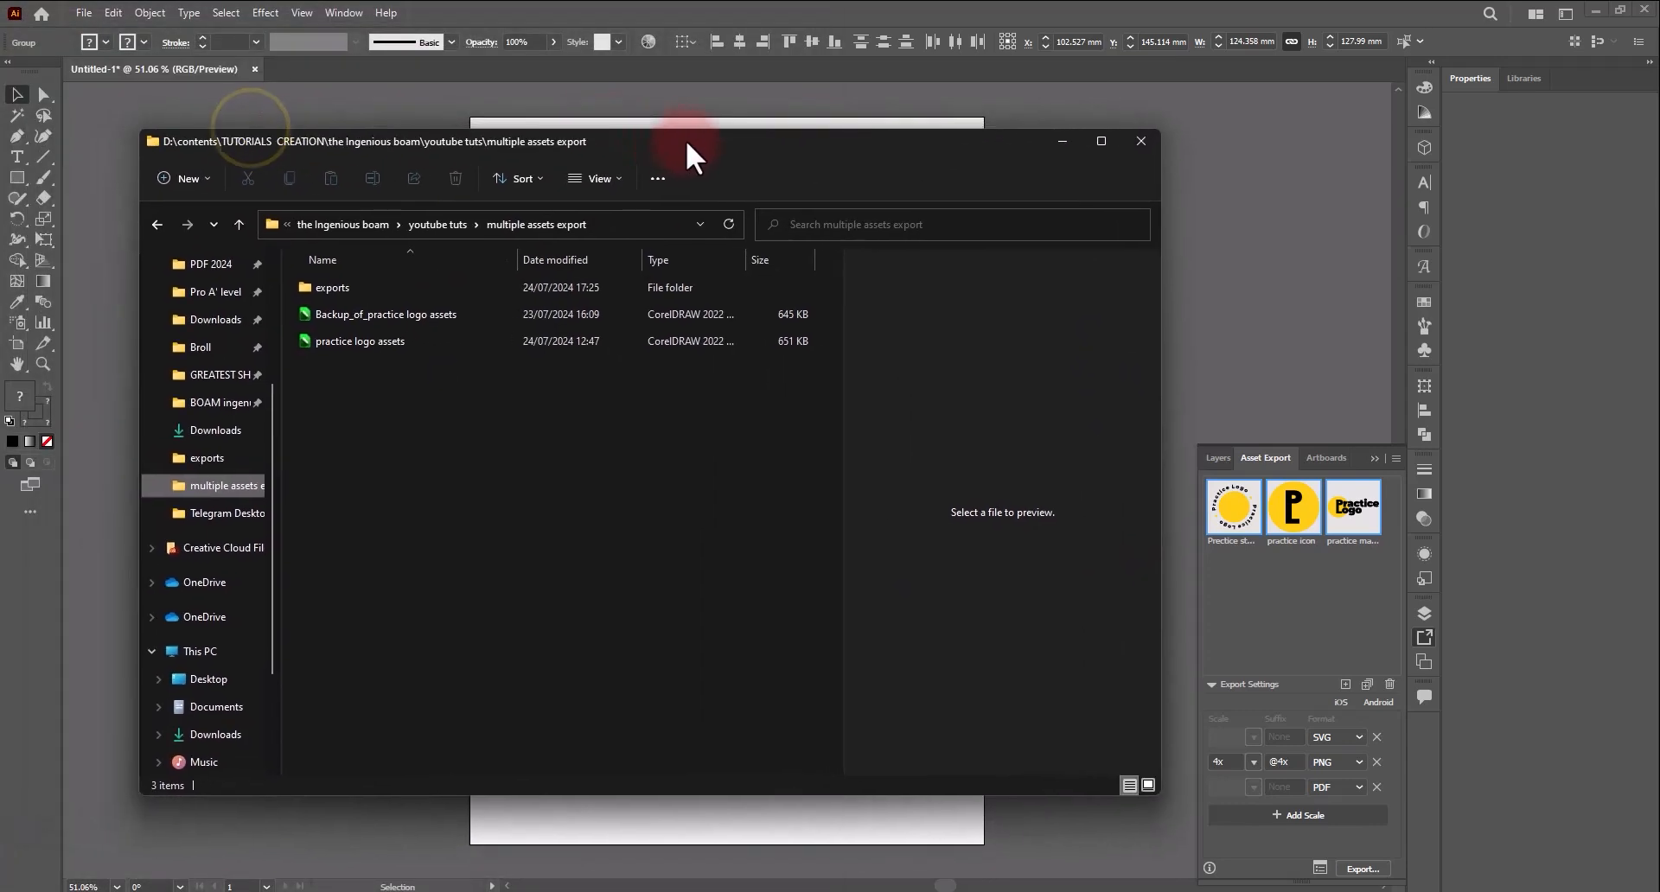
{"action": "left_click", "coordinate": [394, 284]}
{"action": "double_click", "coordinate": [394, 284]}
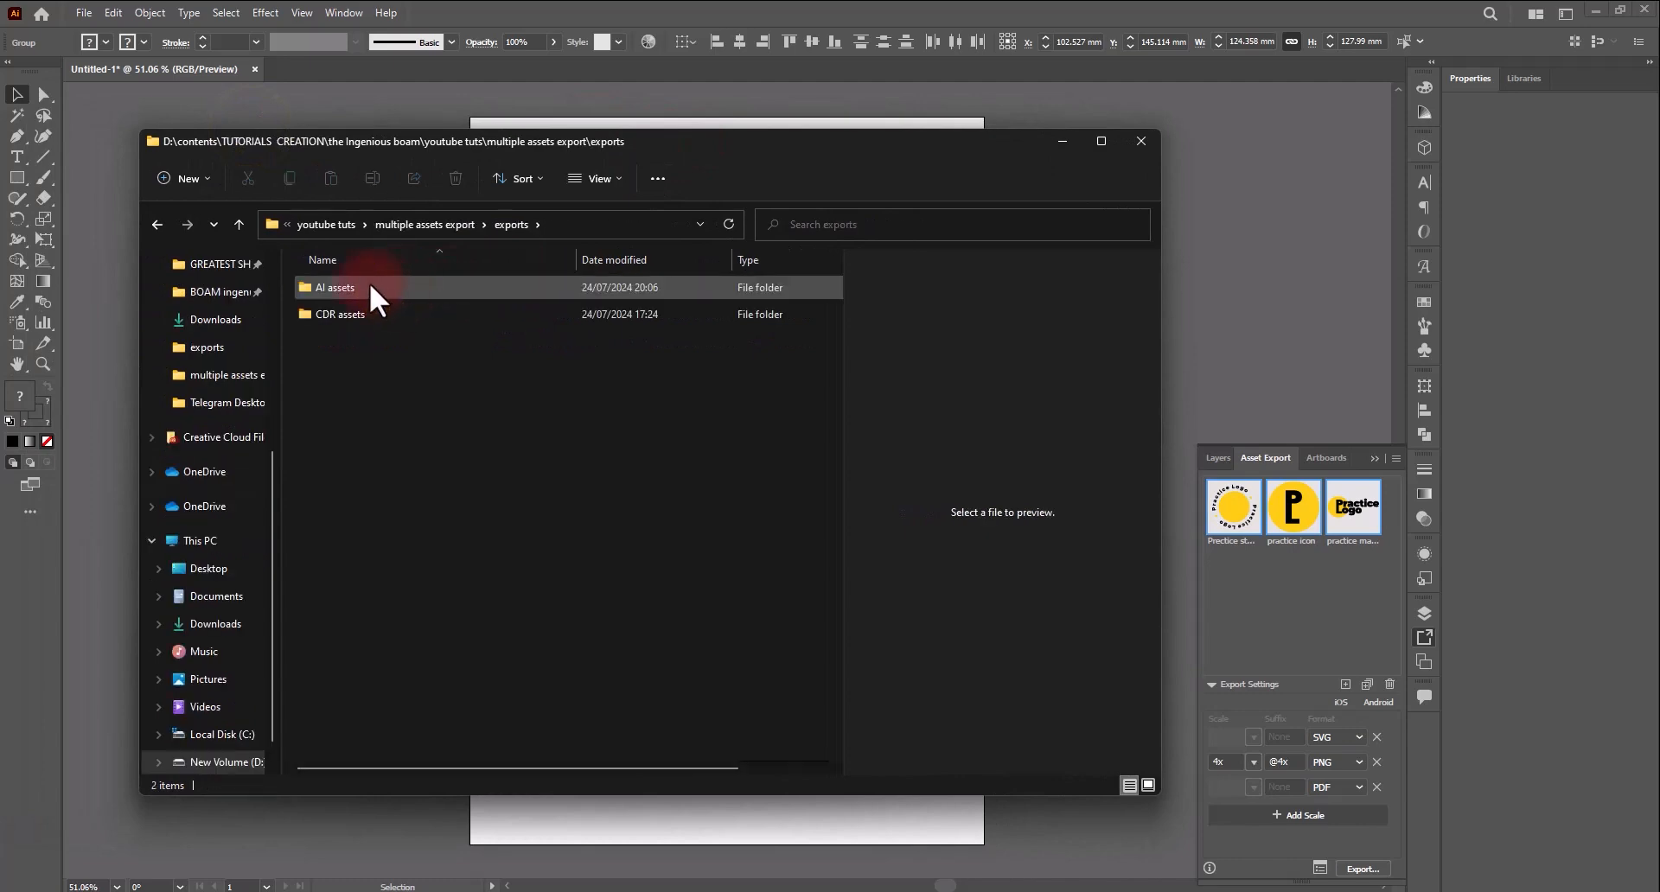
{"action": "double_click", "coordinate": [374, 285]}
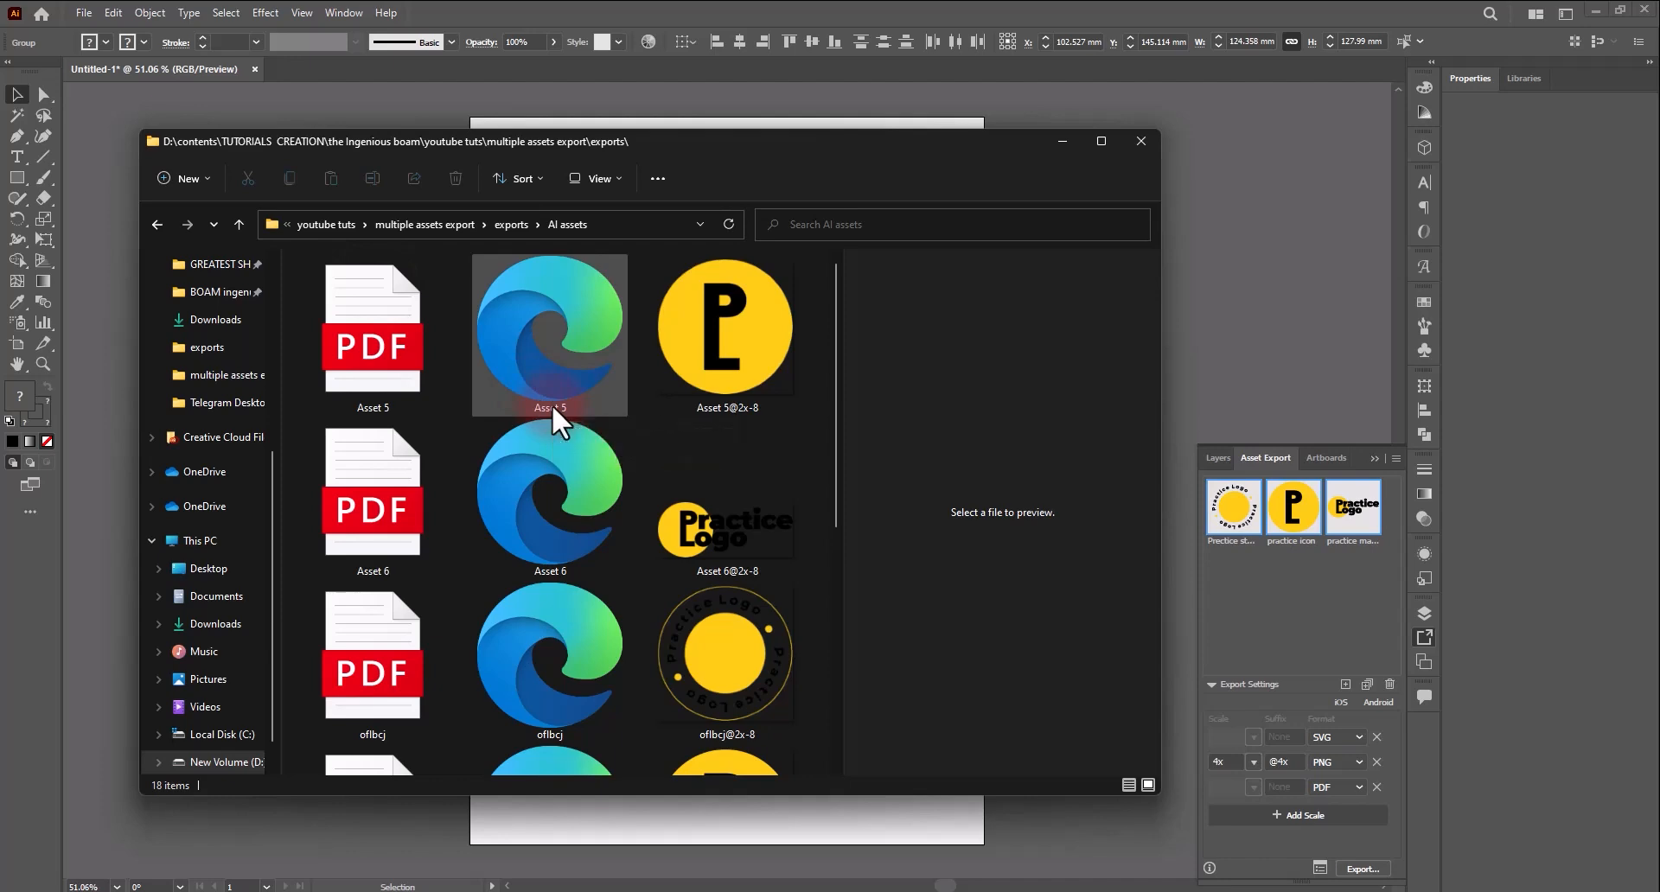
{"action": "scroll", "coordinate": [551, 403], "scroll_direction": "up", "scroll_amount": 1}
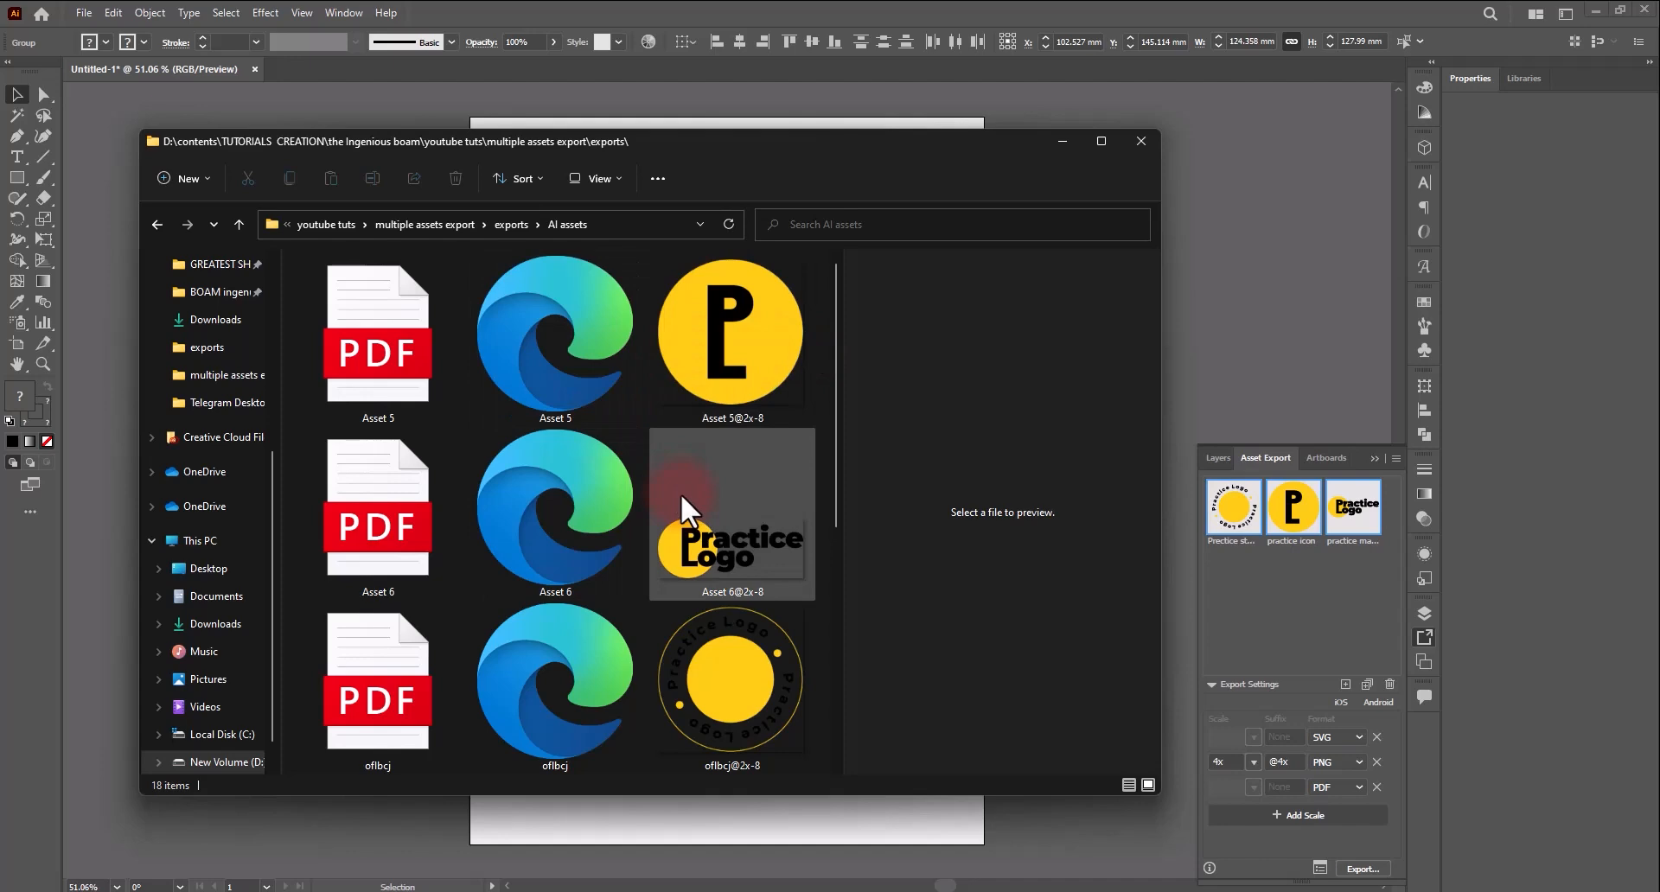
Step: Preview the practice icon, main logo and stamp files exported as PNG, SVG and PDF, and return to the Illustrator artwork
{"action": "scroll", "coordinate": [681, 492], "scroll_direction": "down", "scroll_amount": 5}
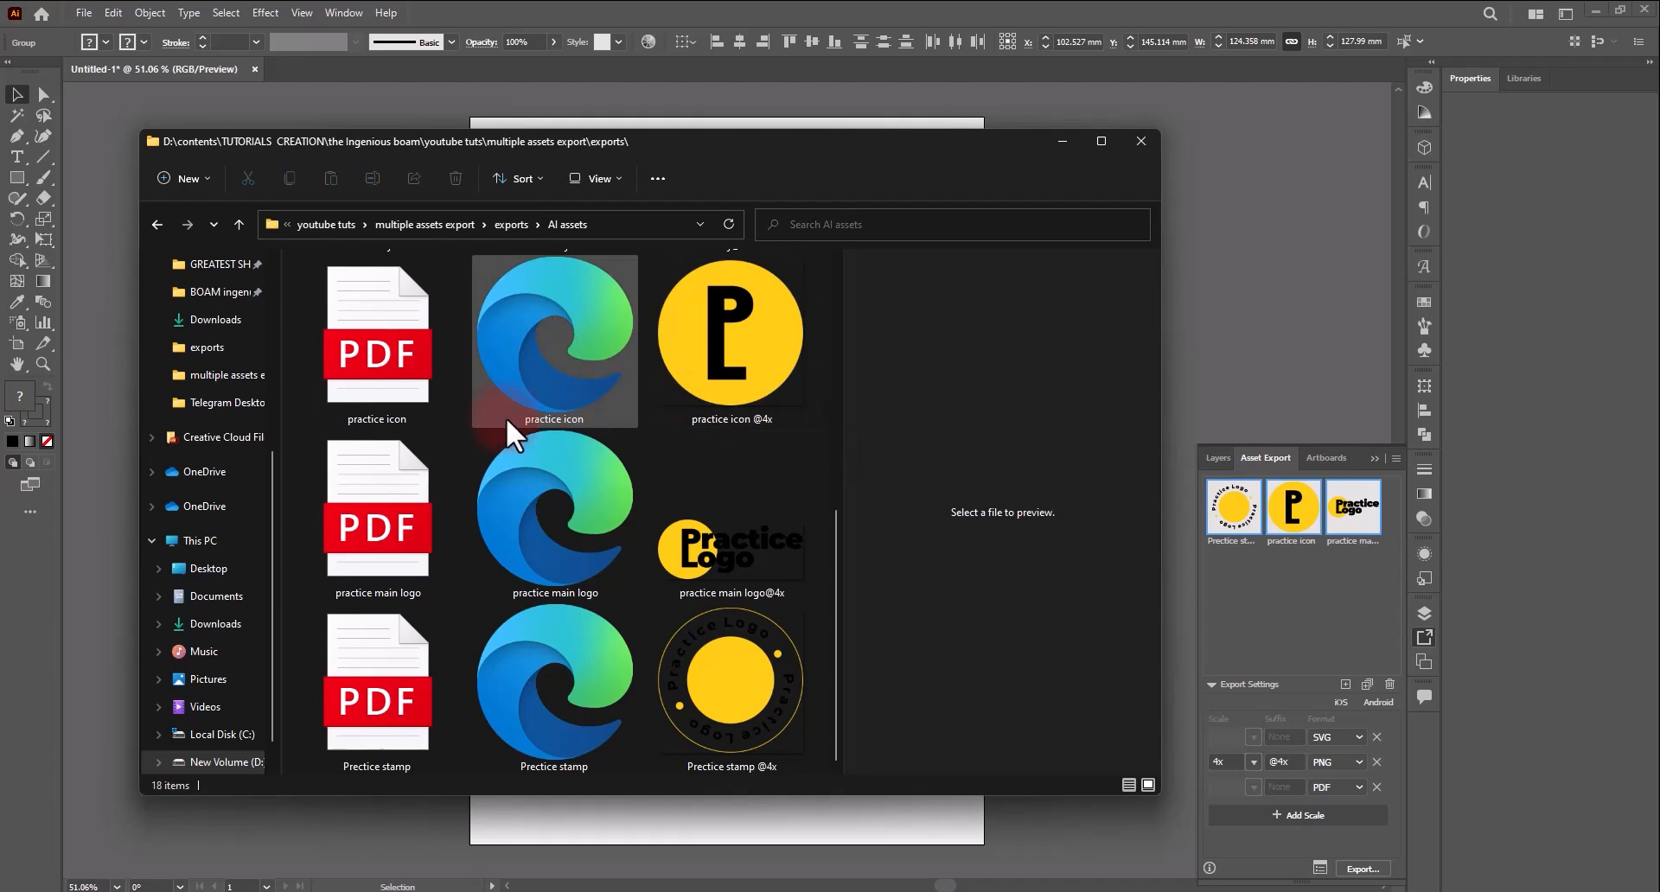
{"action": "left_click", "coordinate": [739, 359]}
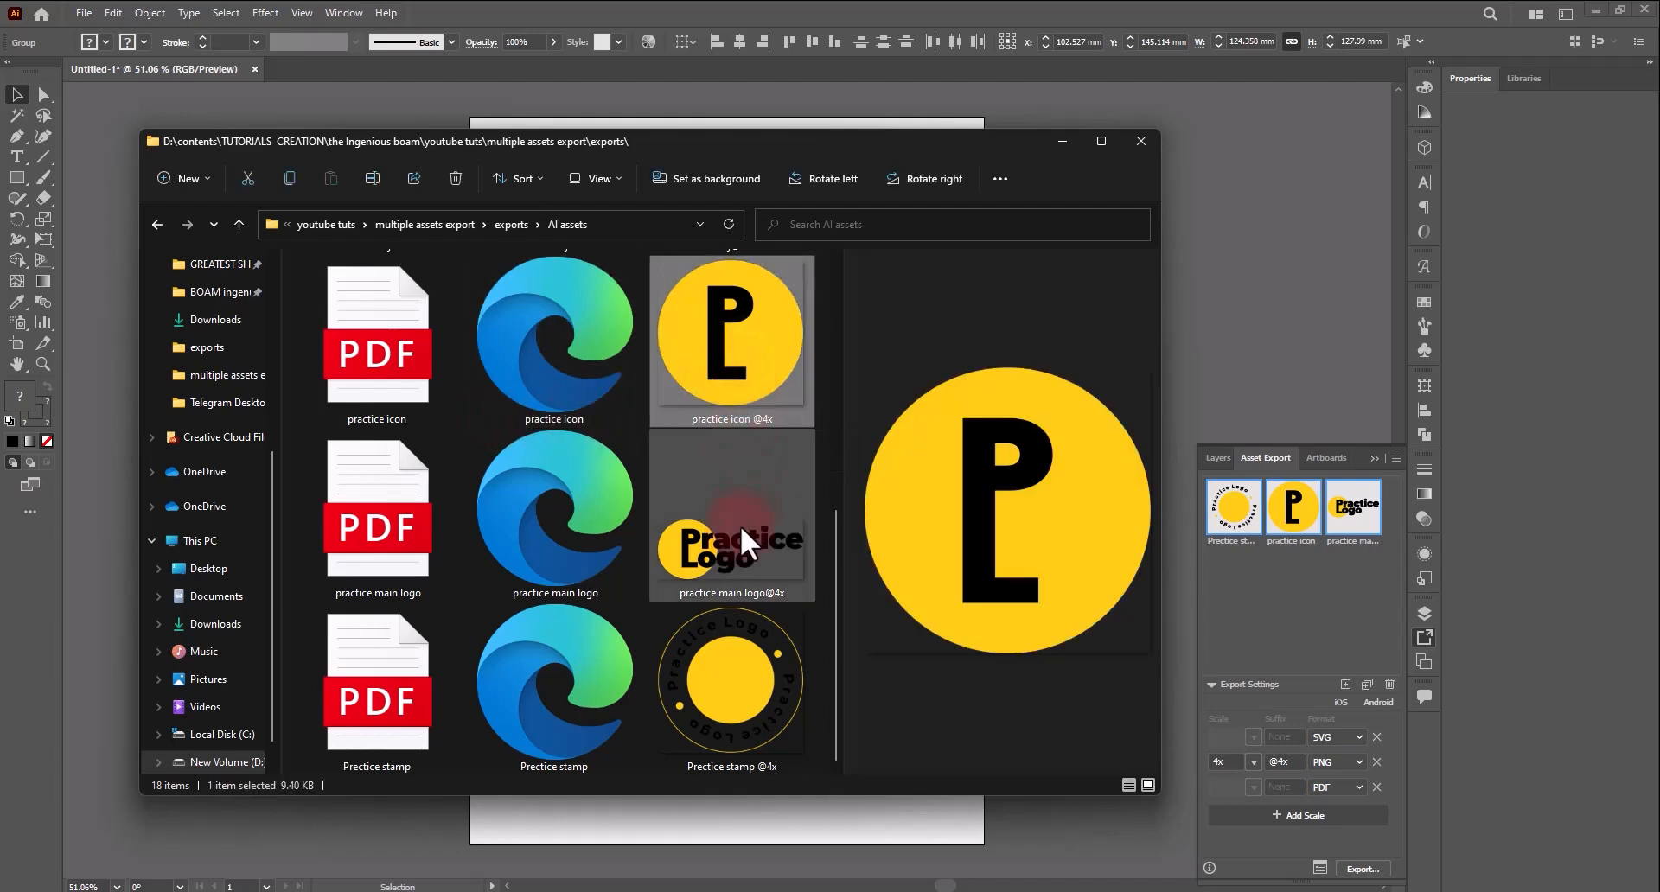
{"action": "left_click", "coordinate": [733, 688]}
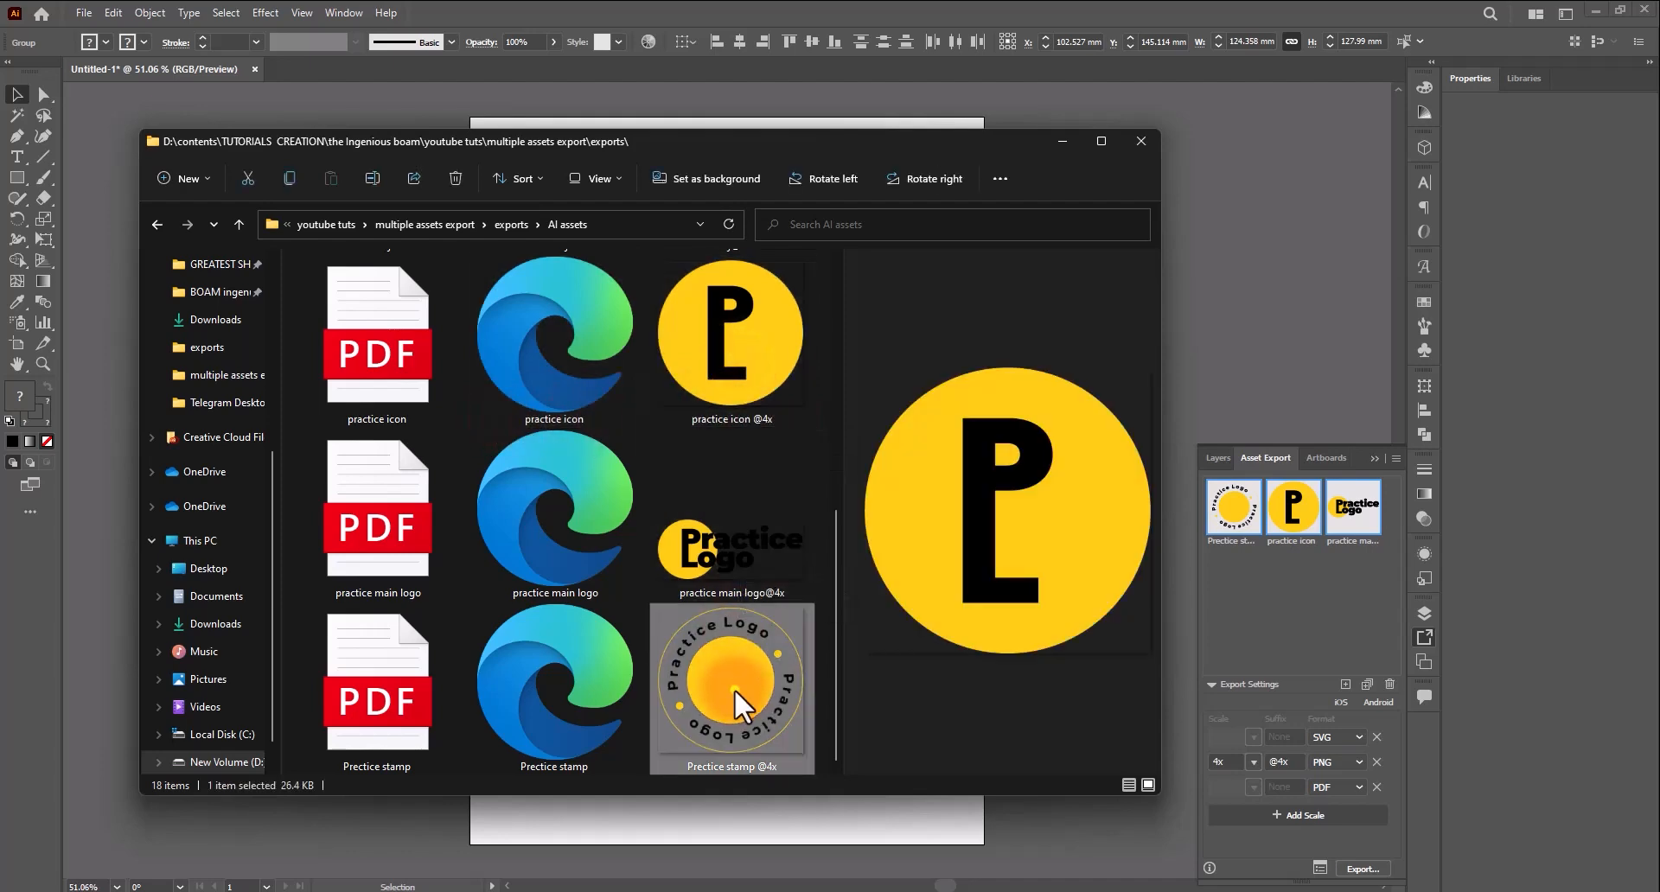
{"action": "left_click", "coordinate": [560, 655]}
{"action": "left_click", "coordinate": [577, 519]}
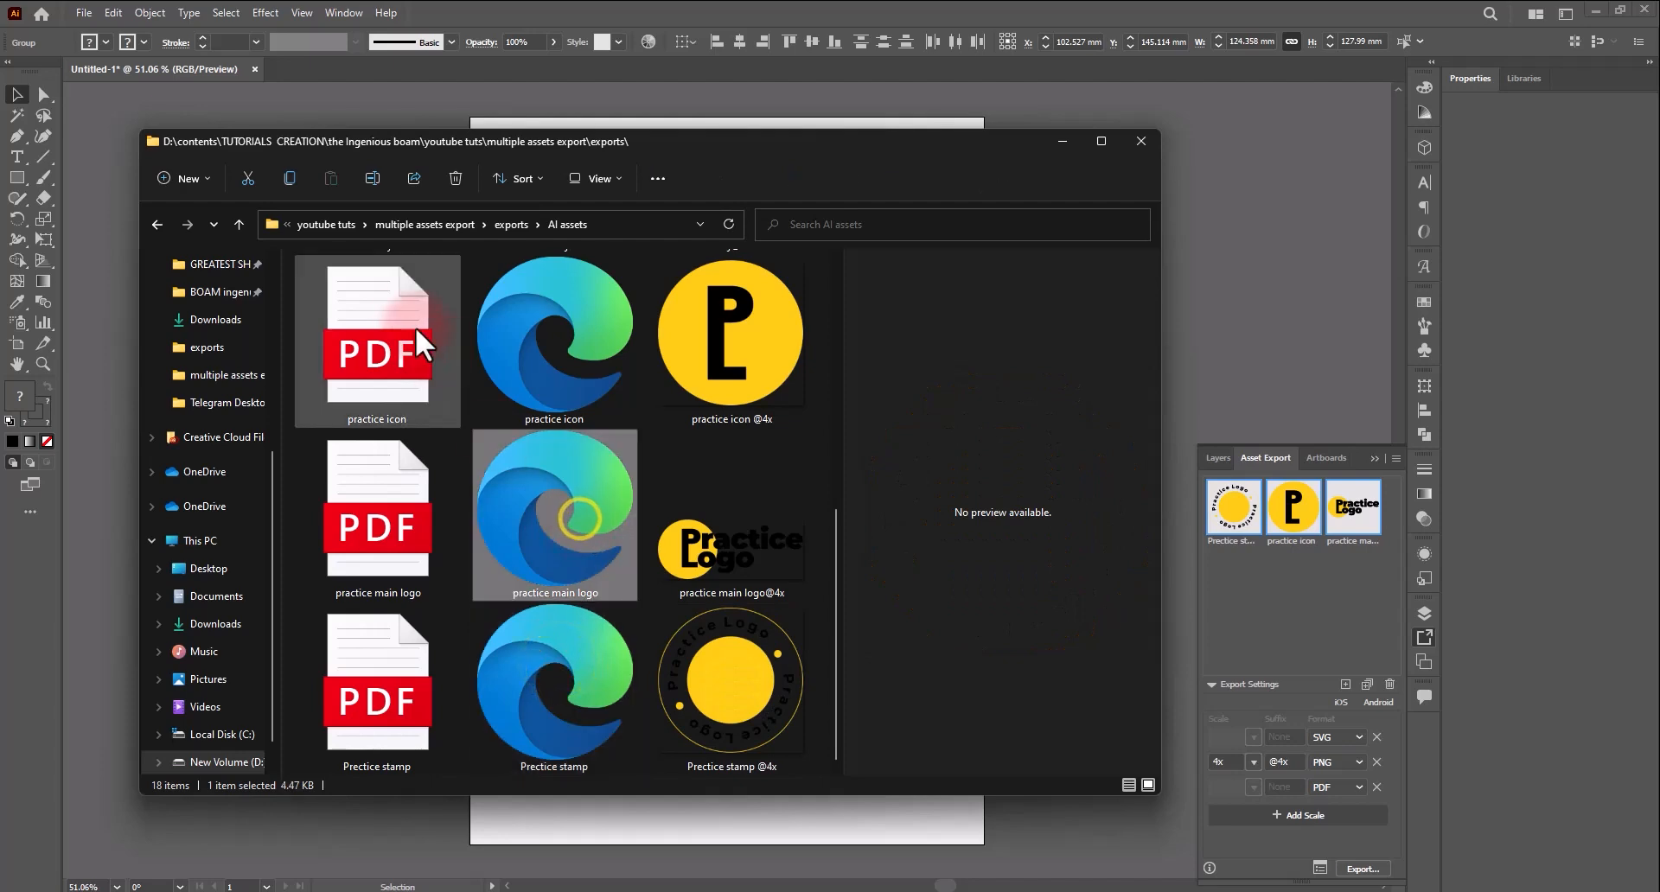
{"action": "left_click", "coordinate": [411, 324]}
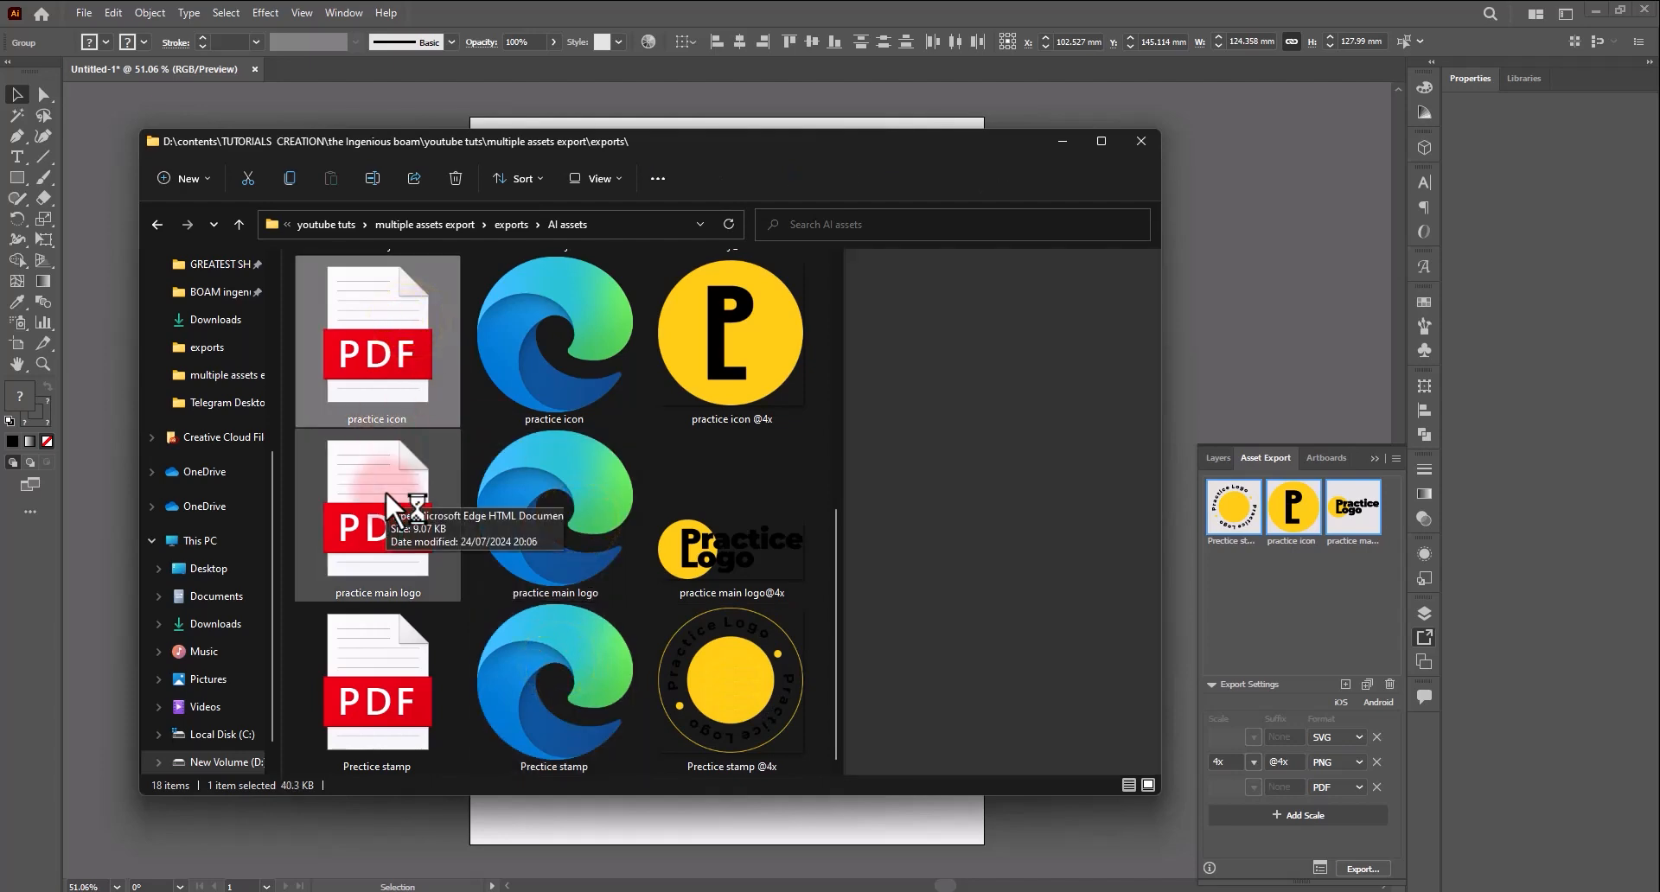
{"action": "left_click", "coordinate": [386, 490]}
{"action": "left_click", "coordinate": [361, 656]}
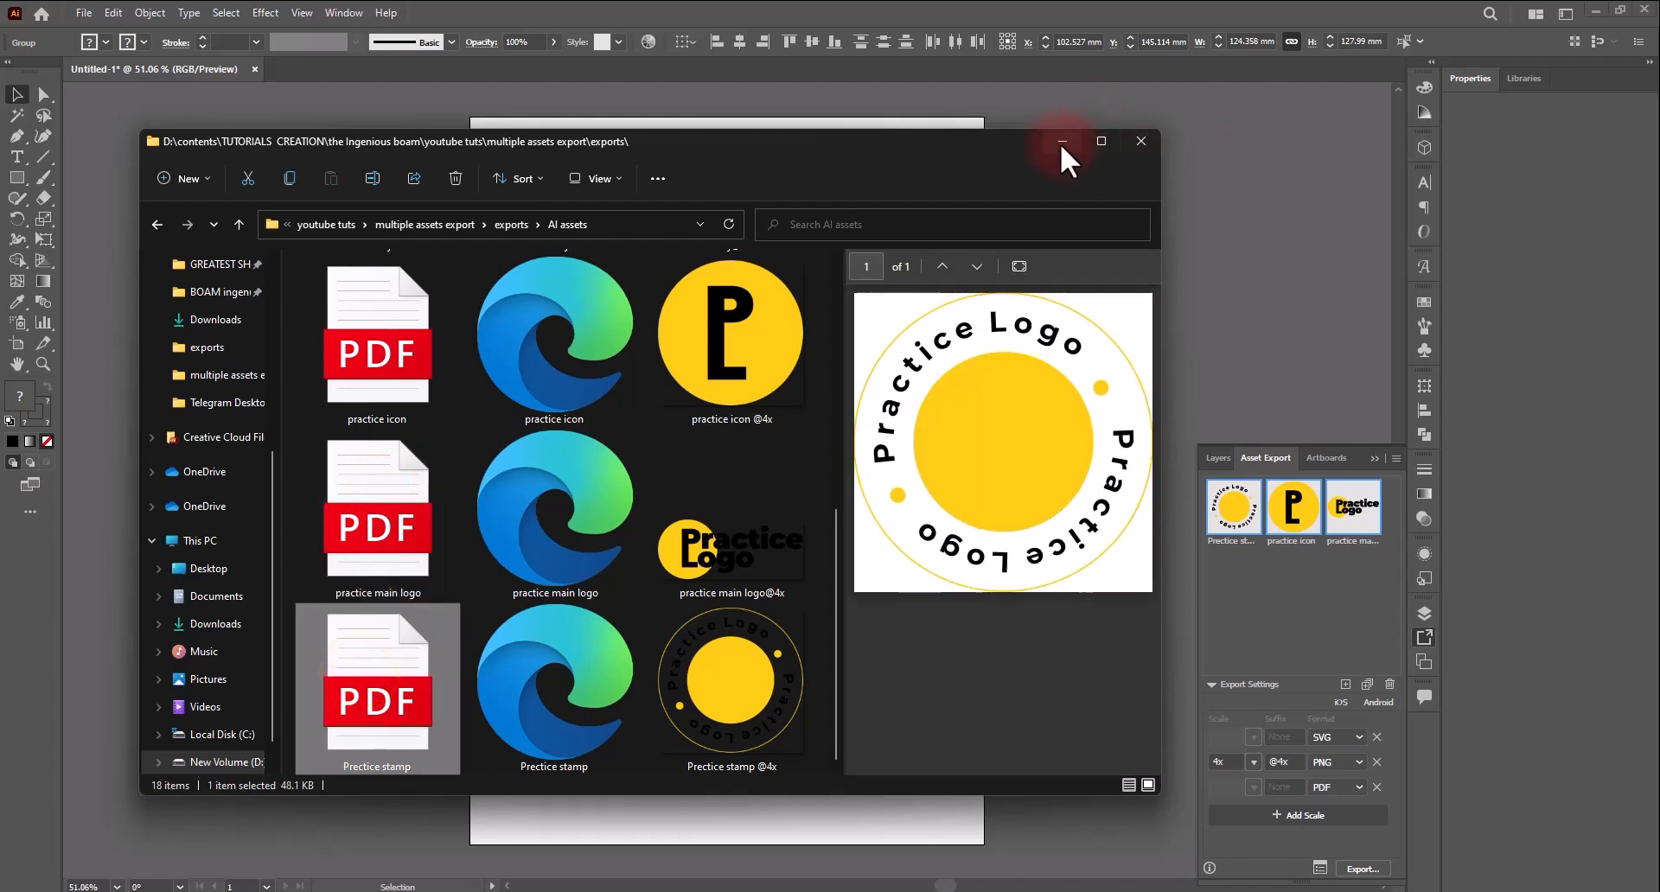
{"action": "left_click", "coordinate": [1061, 142]}
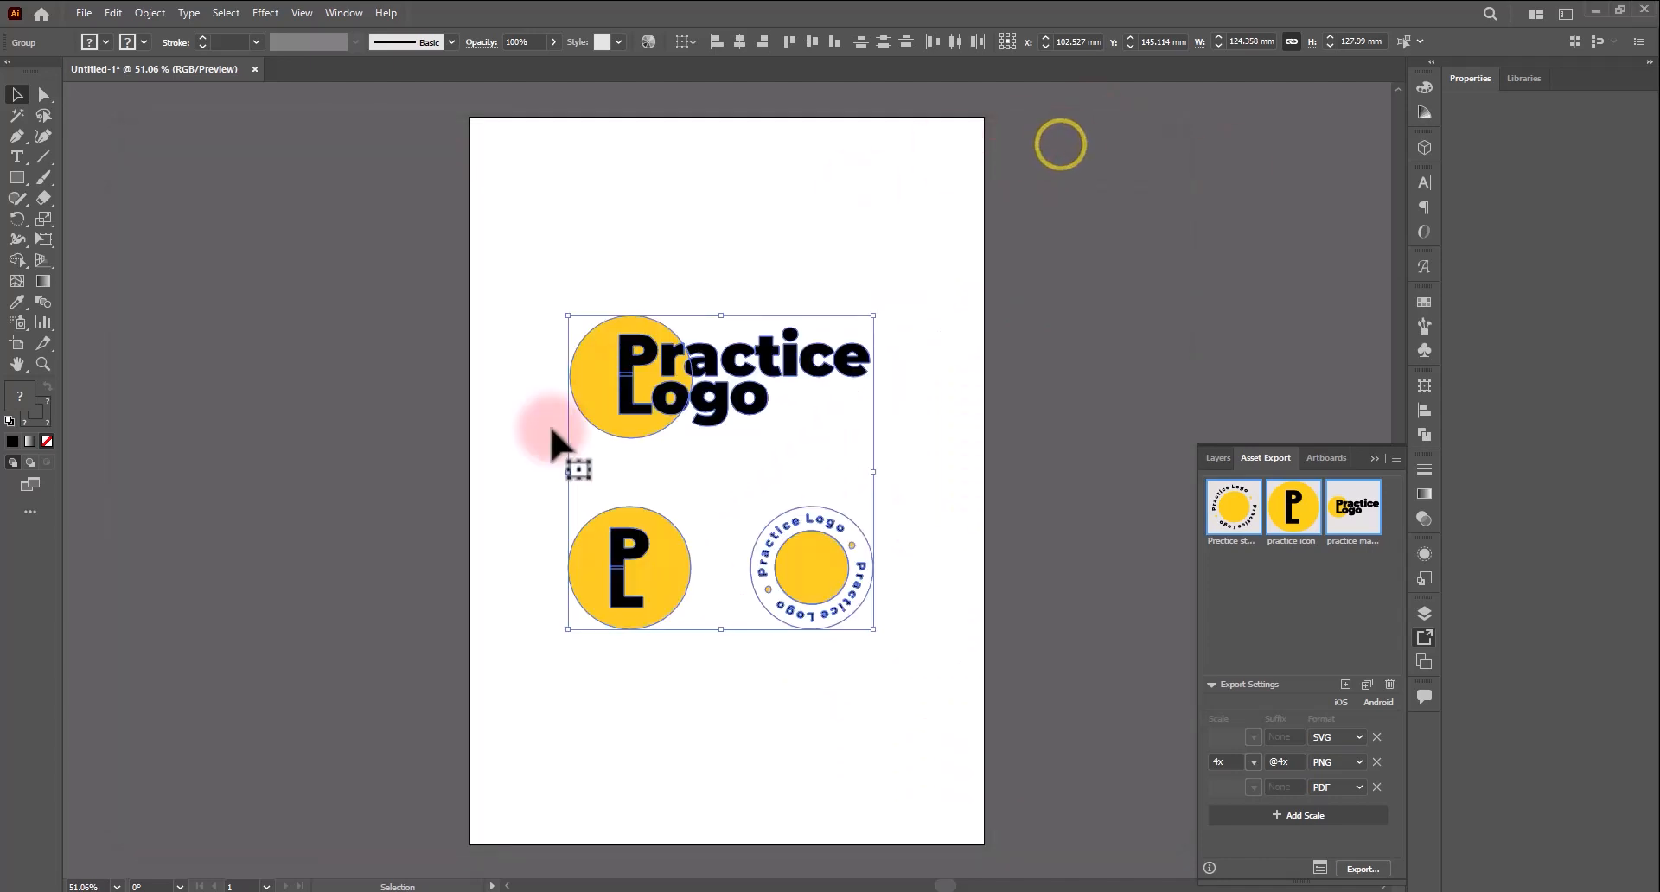
Step: Deselect the artwork, open Export for Screens and include the stamp, icon and main logo assets in the export
{"action": "left_click", "coordinate": [1017, 450]}
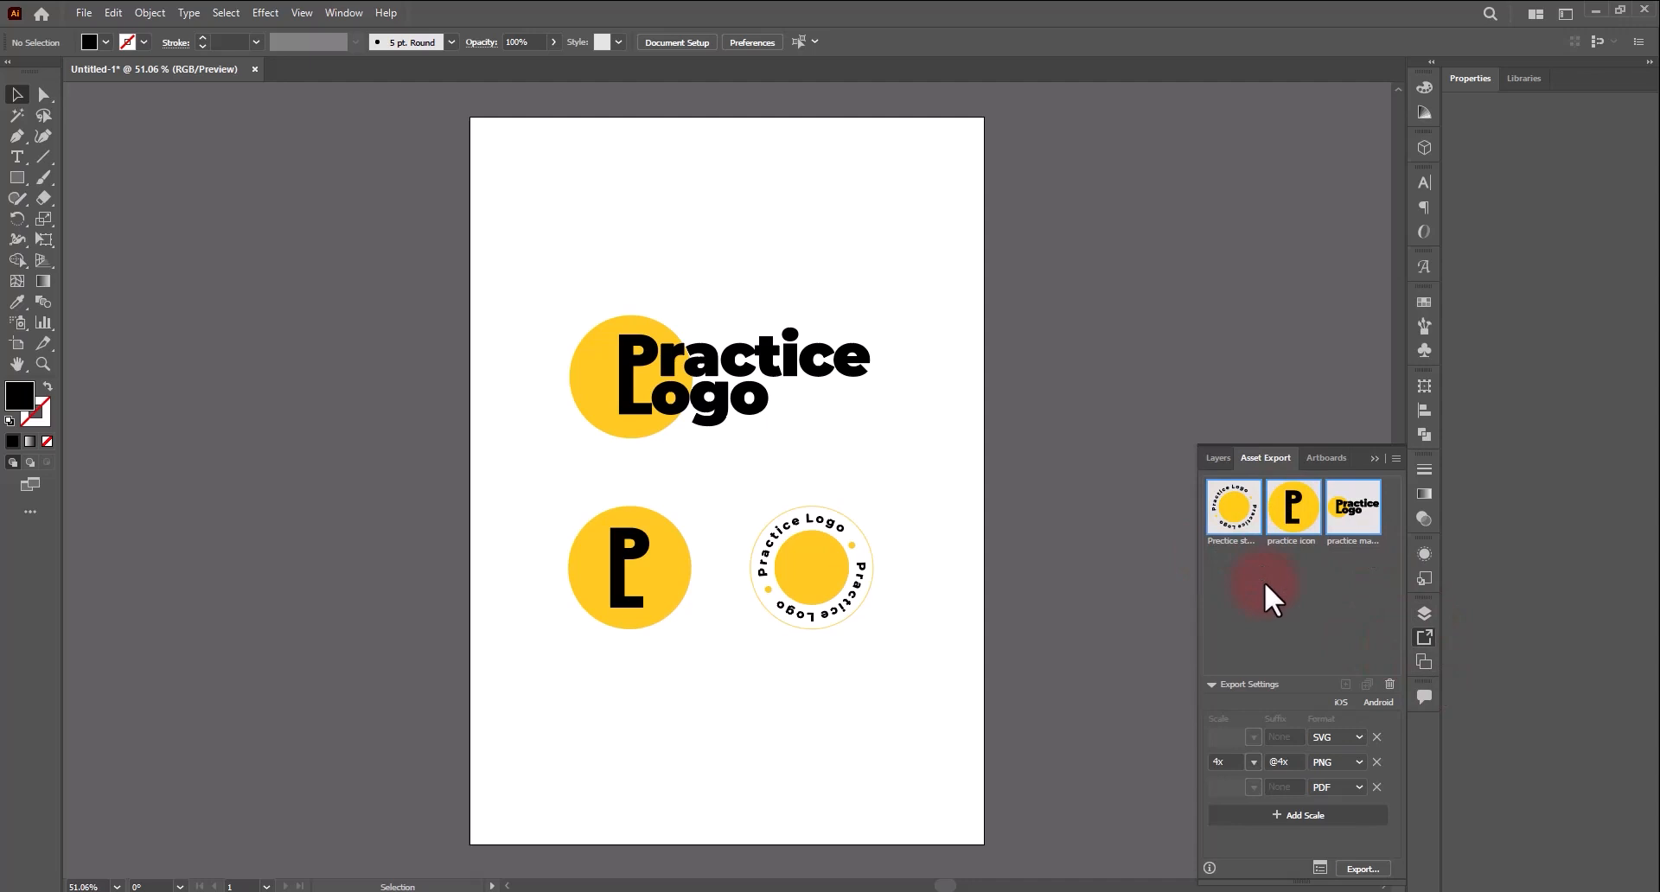
{"action": "left_click", "coordinate": [1236, 503]}
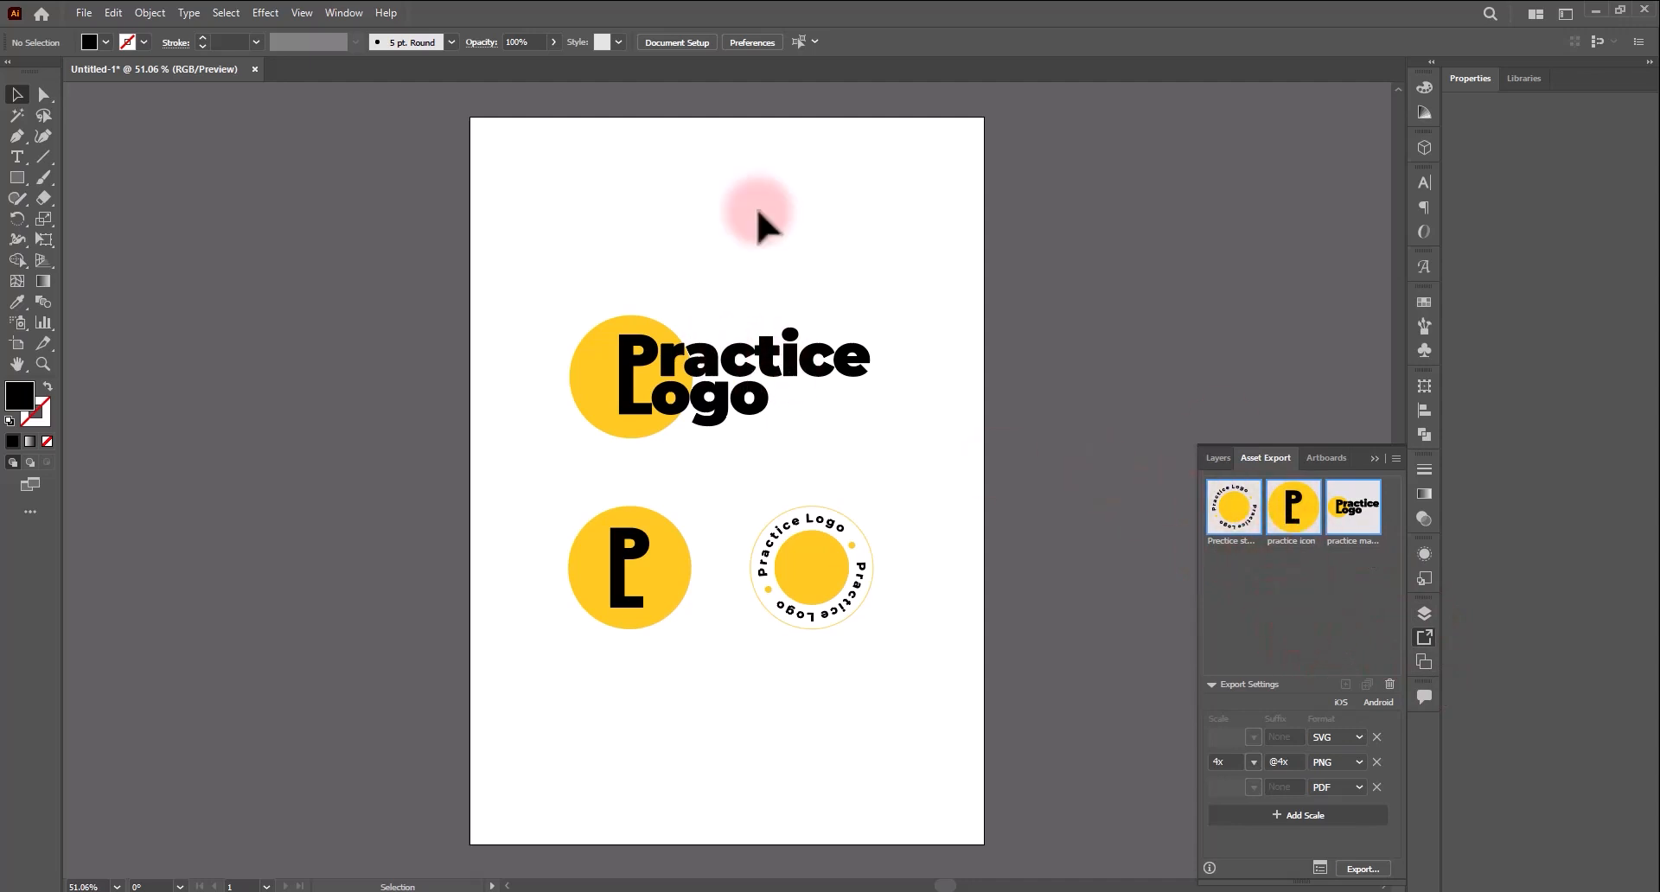
{"action": "left_click", "coordinate": [81, 12]}
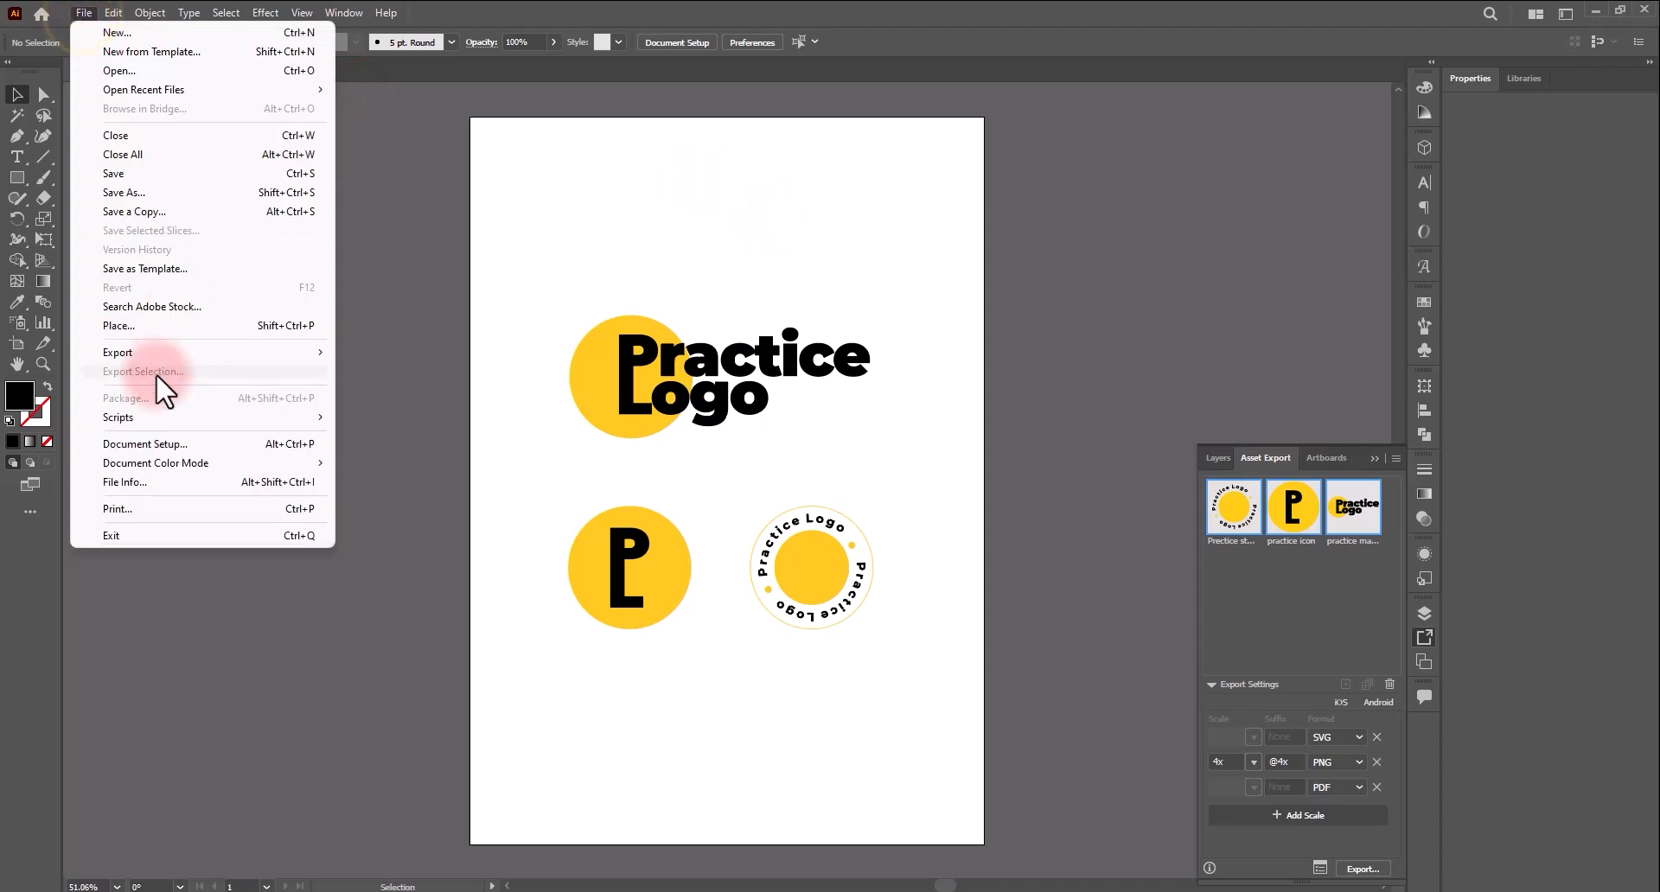
{"action": "mouse_move", "coordinate": [149, 351]}
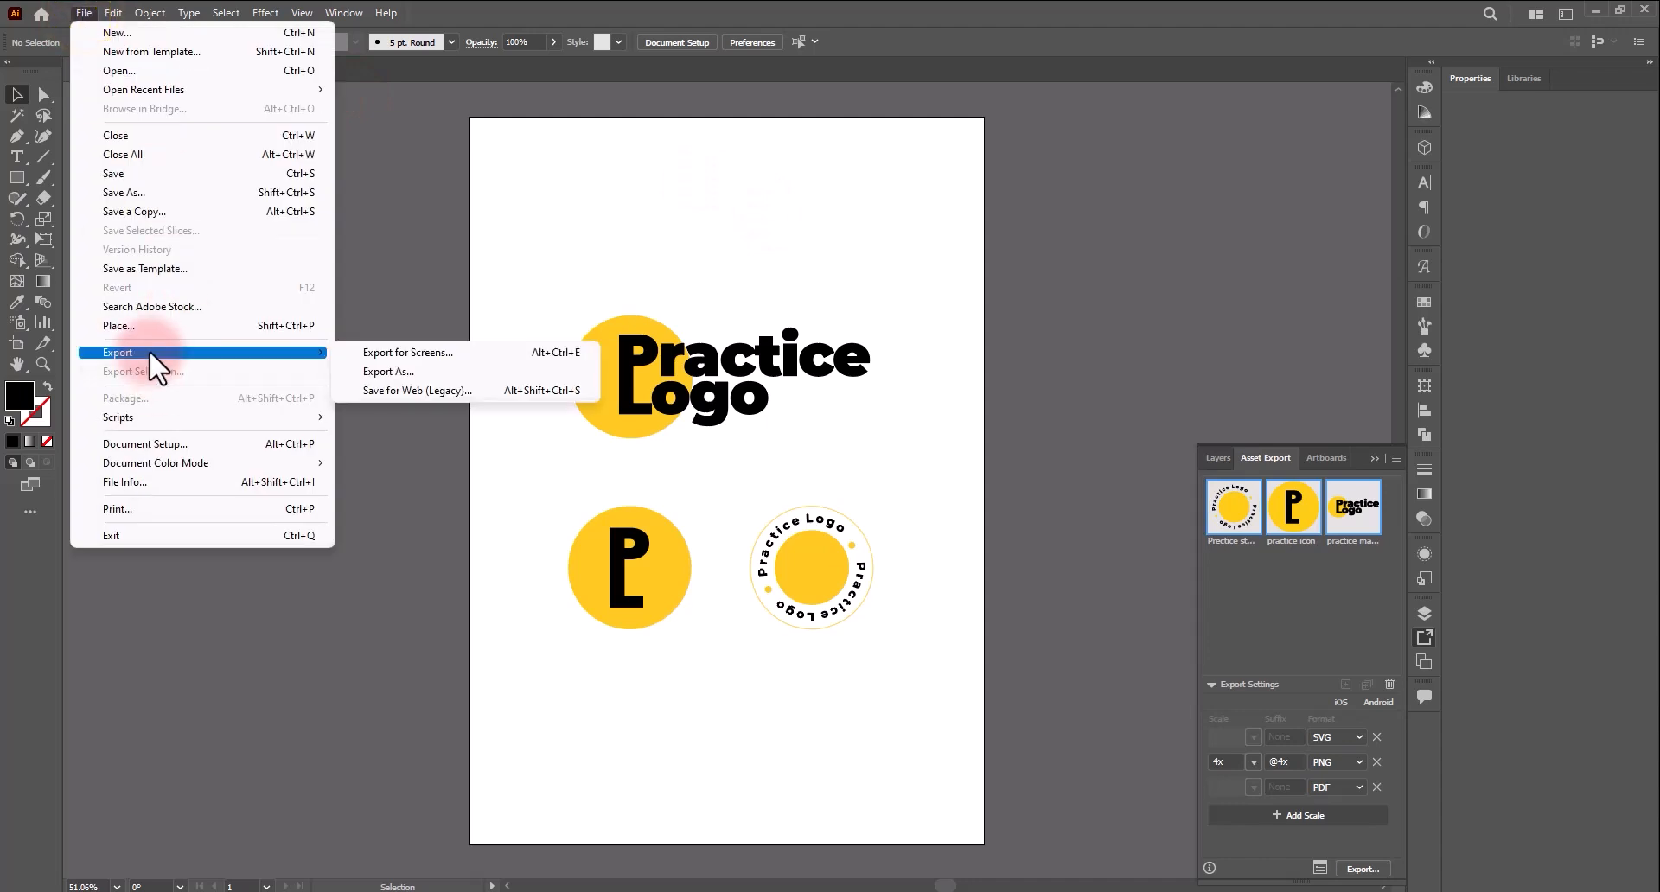
{"action": "left_click", "coordinate": [396, 352]}
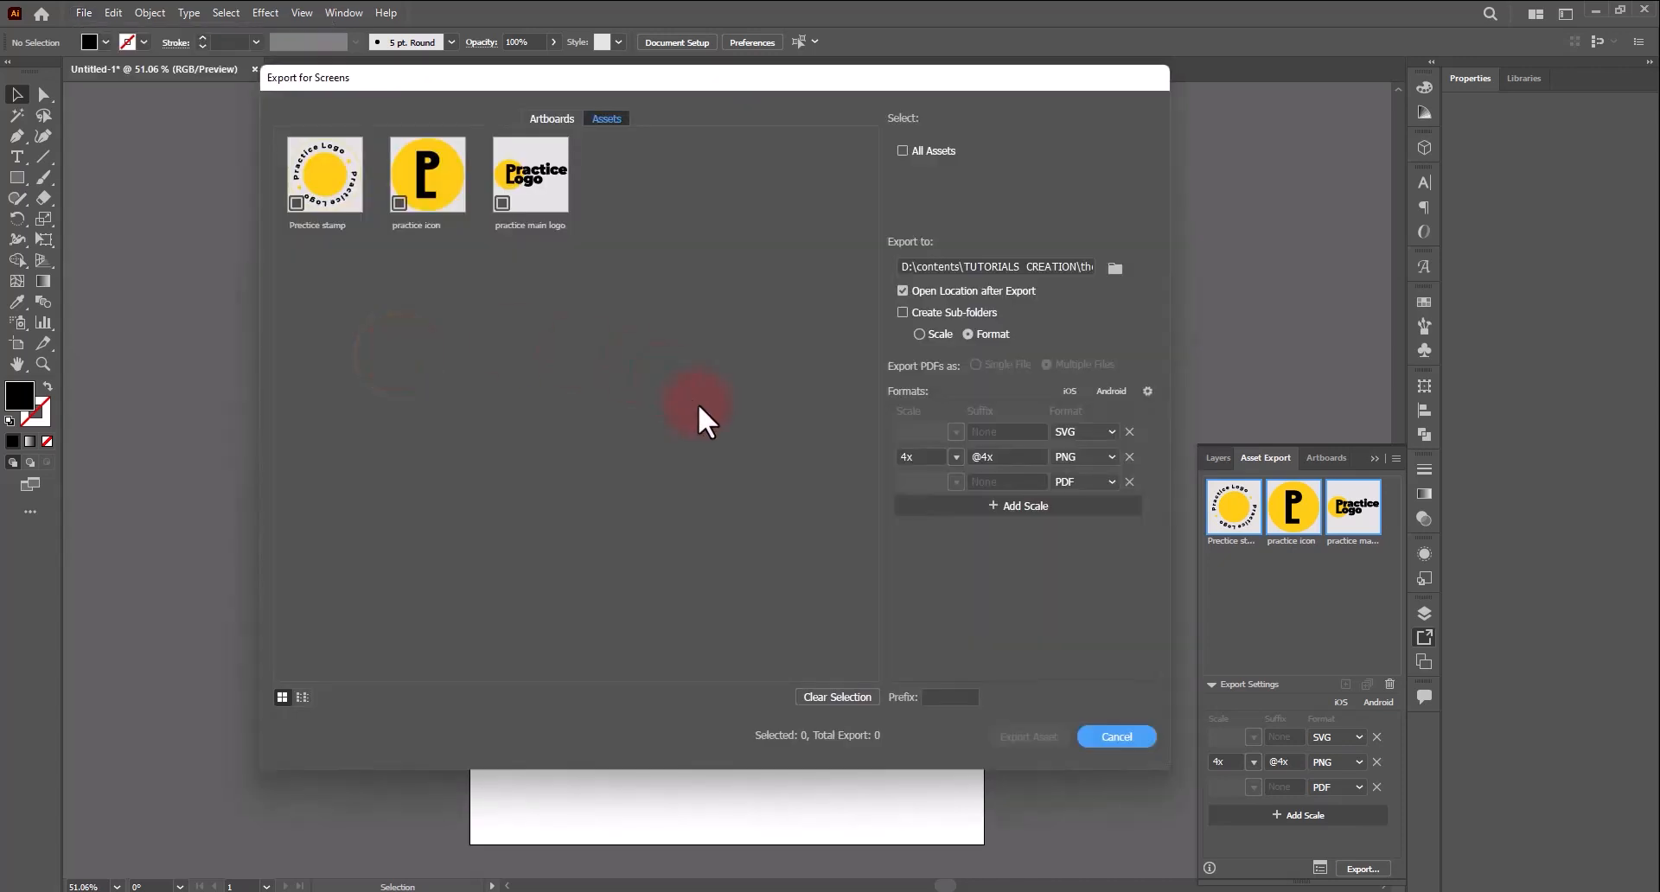
{"action": "left_click_drag", "start_coordinate": [639, 76], "coordinate": [569, 90]}
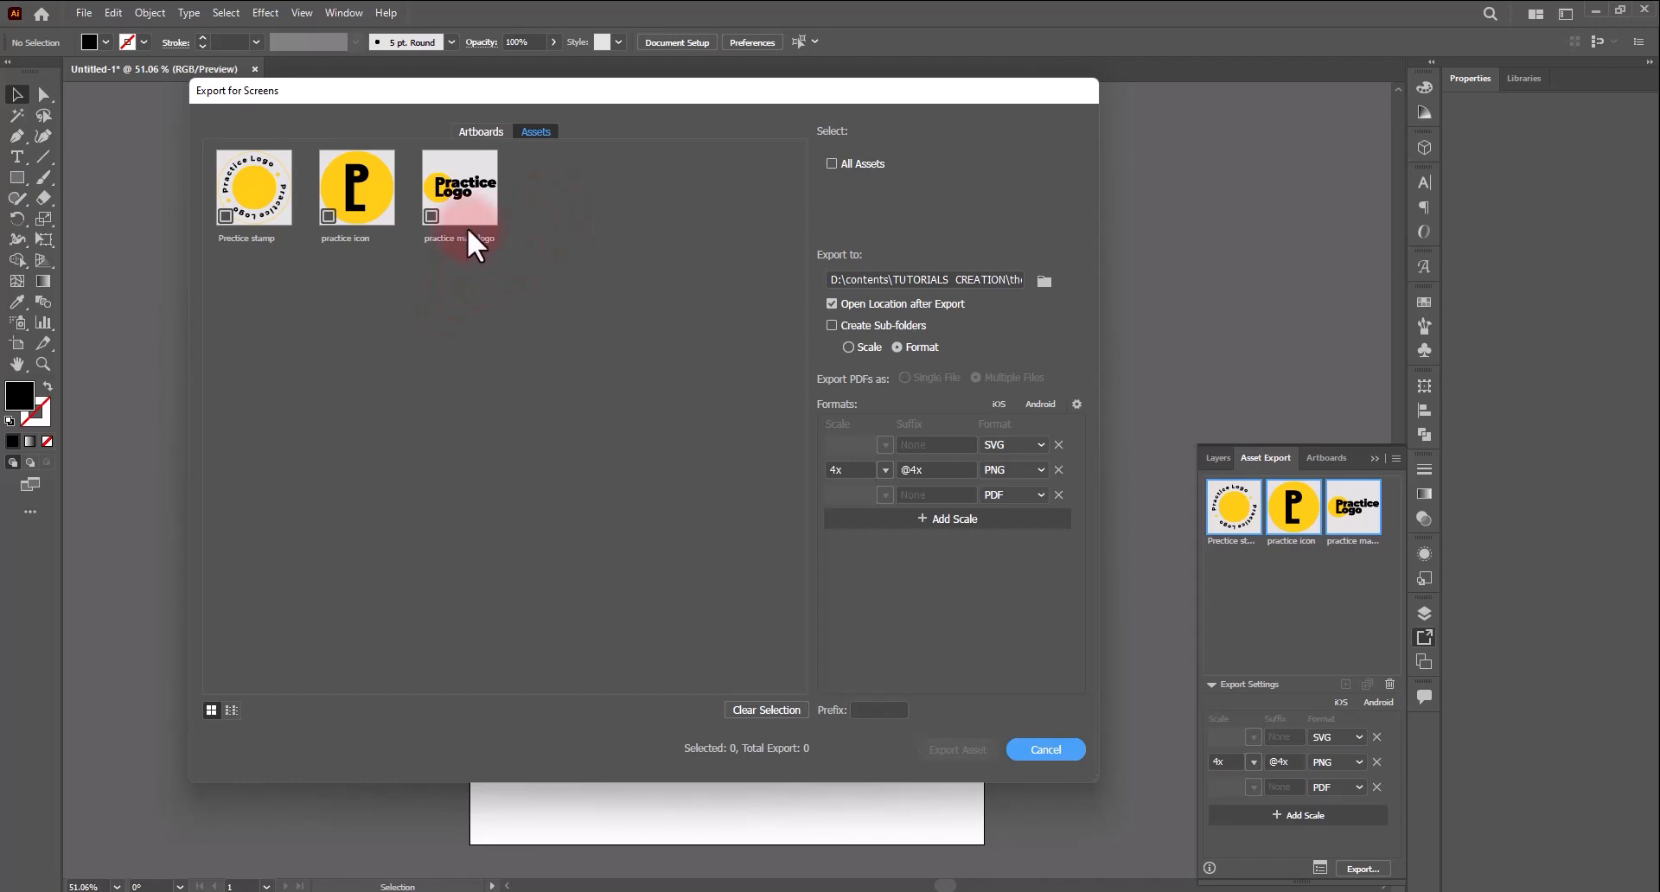
{"action": "left_click", "coordinate": [228, 219]}
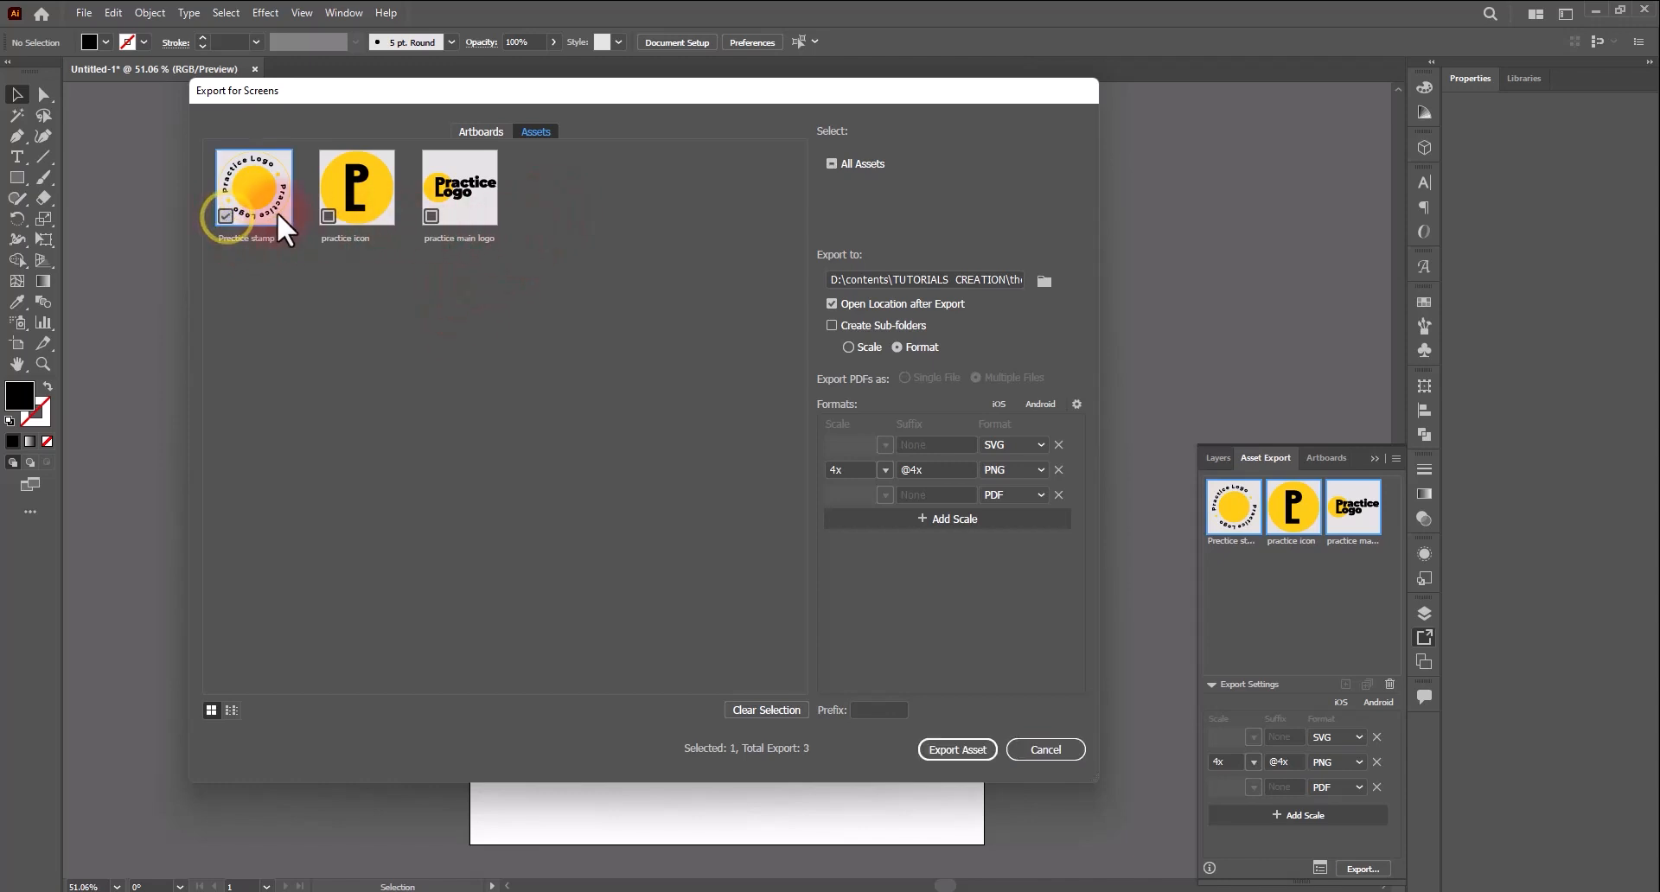
{"action": "left_click", "coordinate": [331, 216]}
{"action": "left_click", "coordinate": [432, 217]}
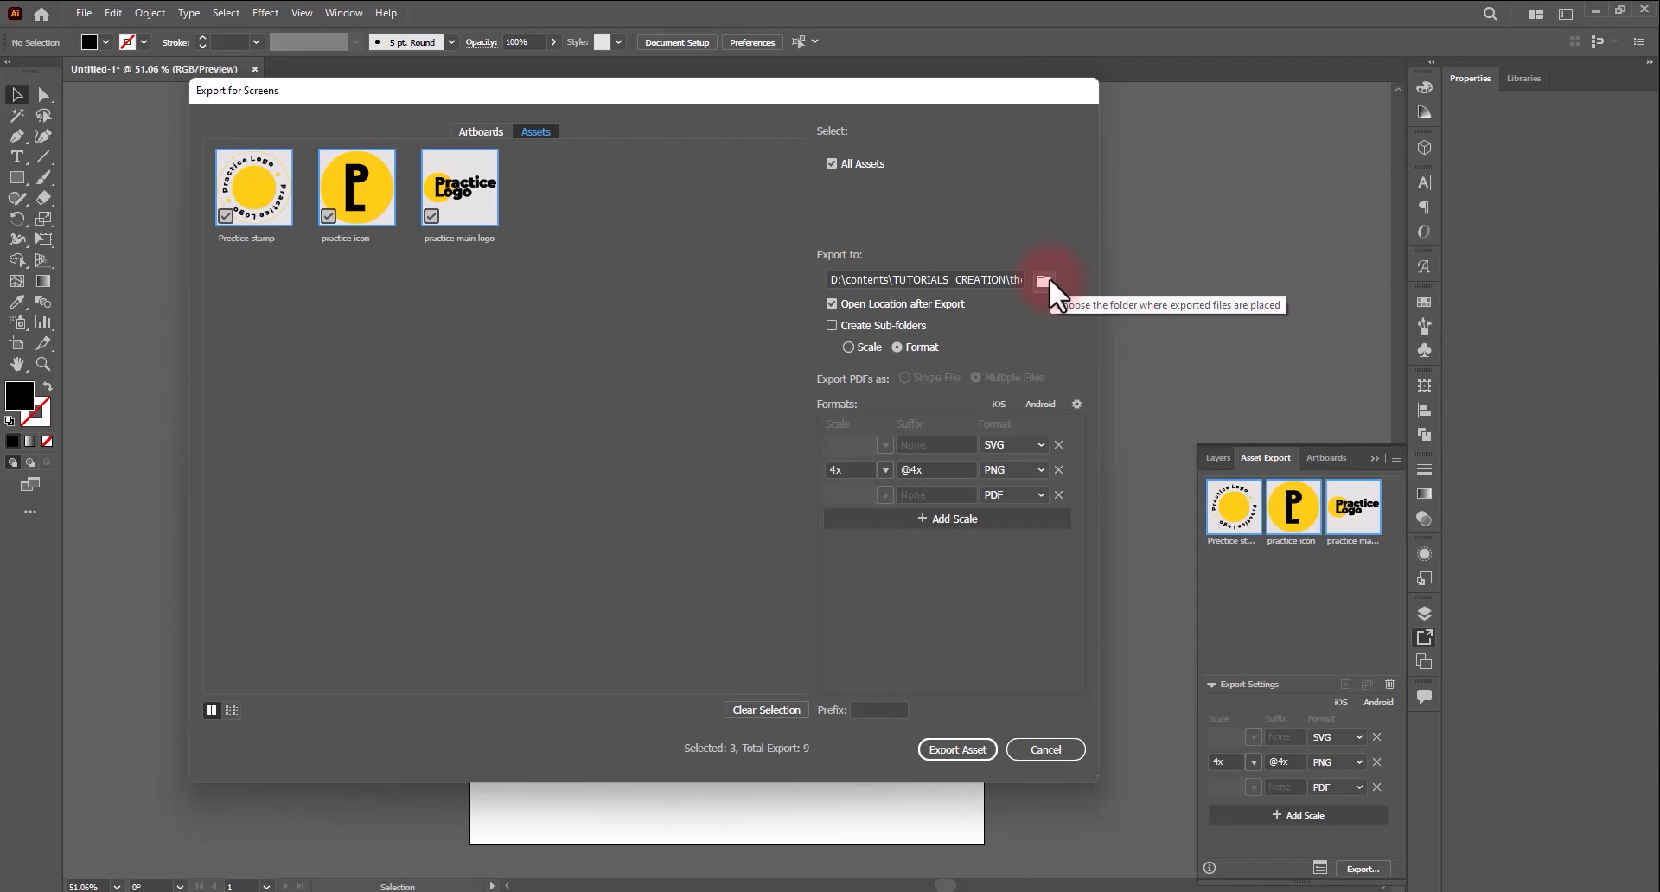
{"action": "left_click", "coordinate": [1044, 282]}
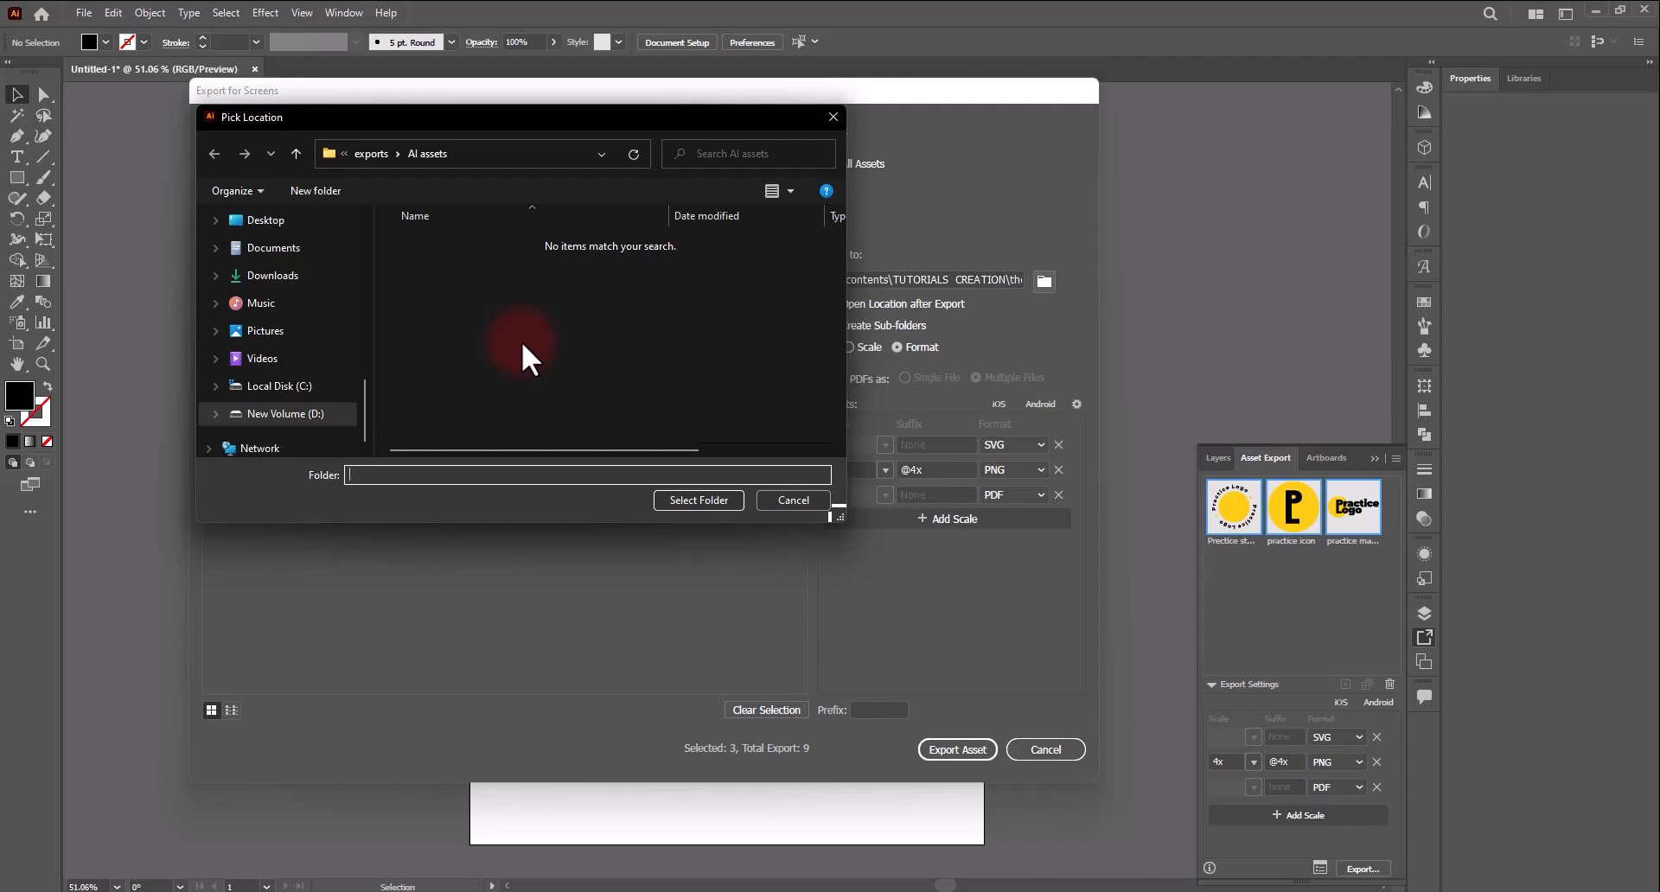
{"action": "left_click", "coordinate": [832, 118]}
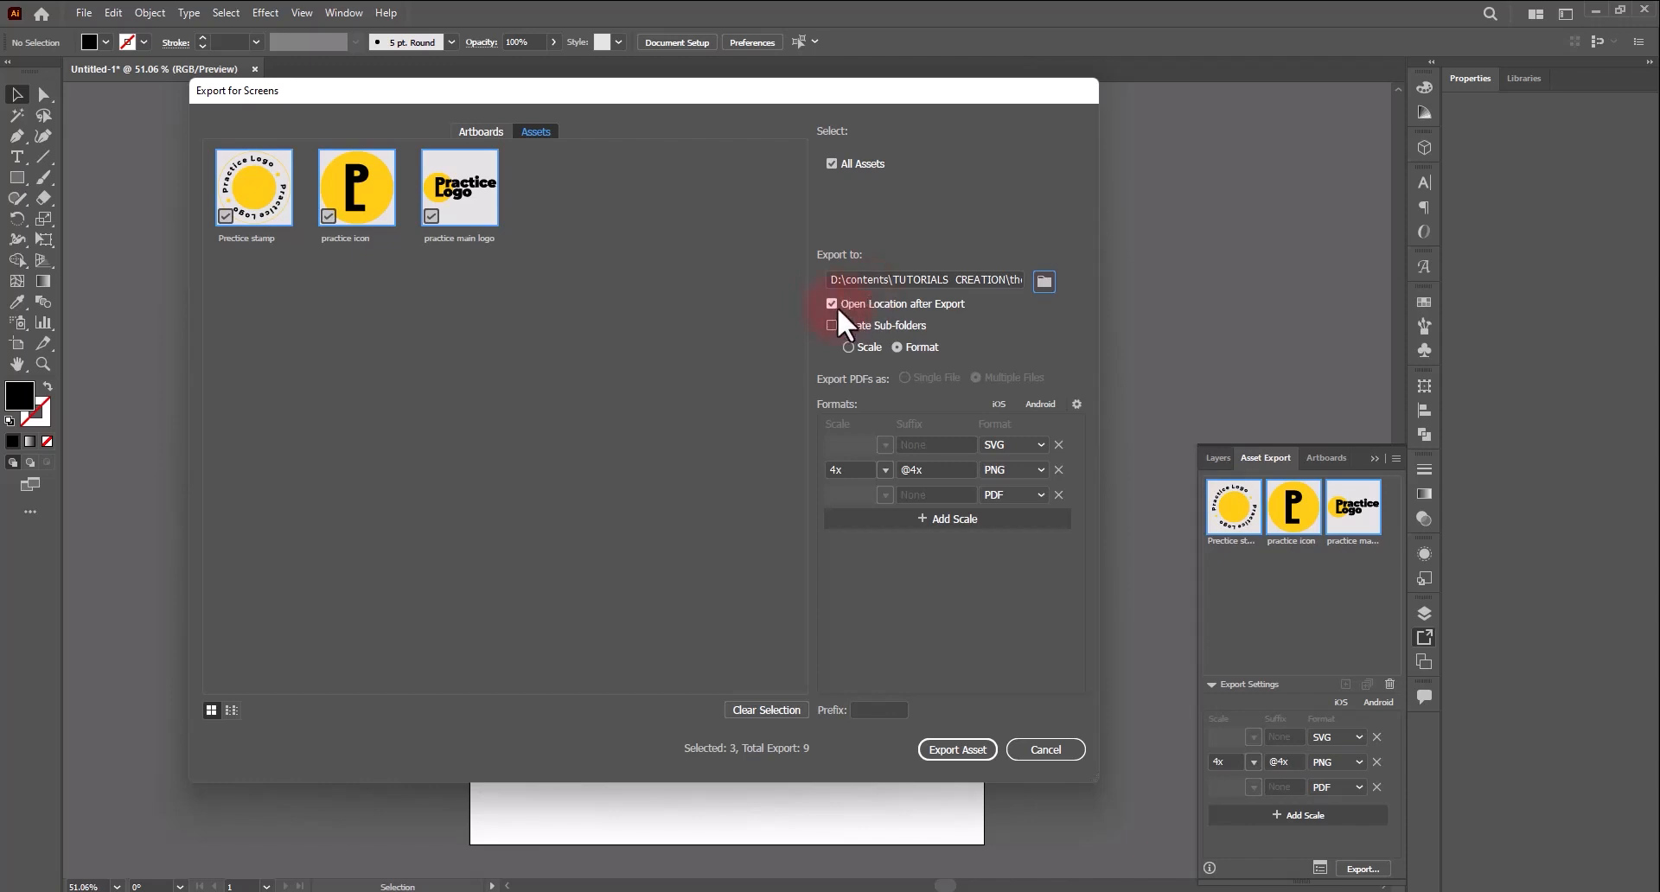
{"action": "left_click", "coordinate": [832, 304]}
{"action": "left_click", "coordinate": [831, 303]}
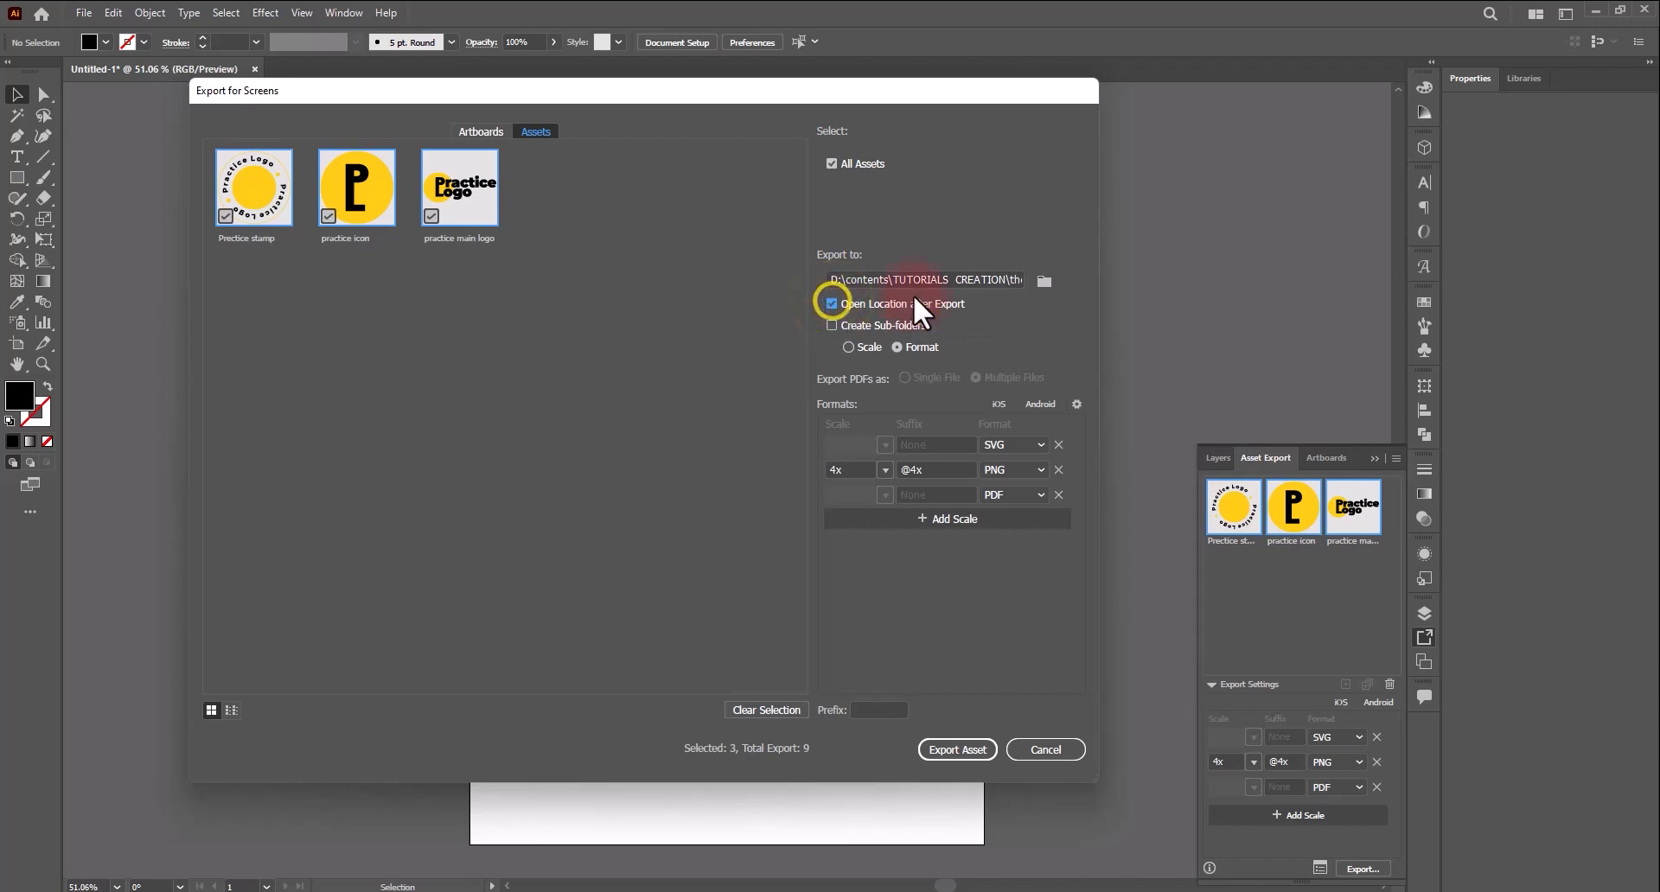
Step: Export the three selected assets to the AI assets folder, replacing the existing files, and put the opened folder window away
{"action": "left_click", "coordinate": [1044, 281]}
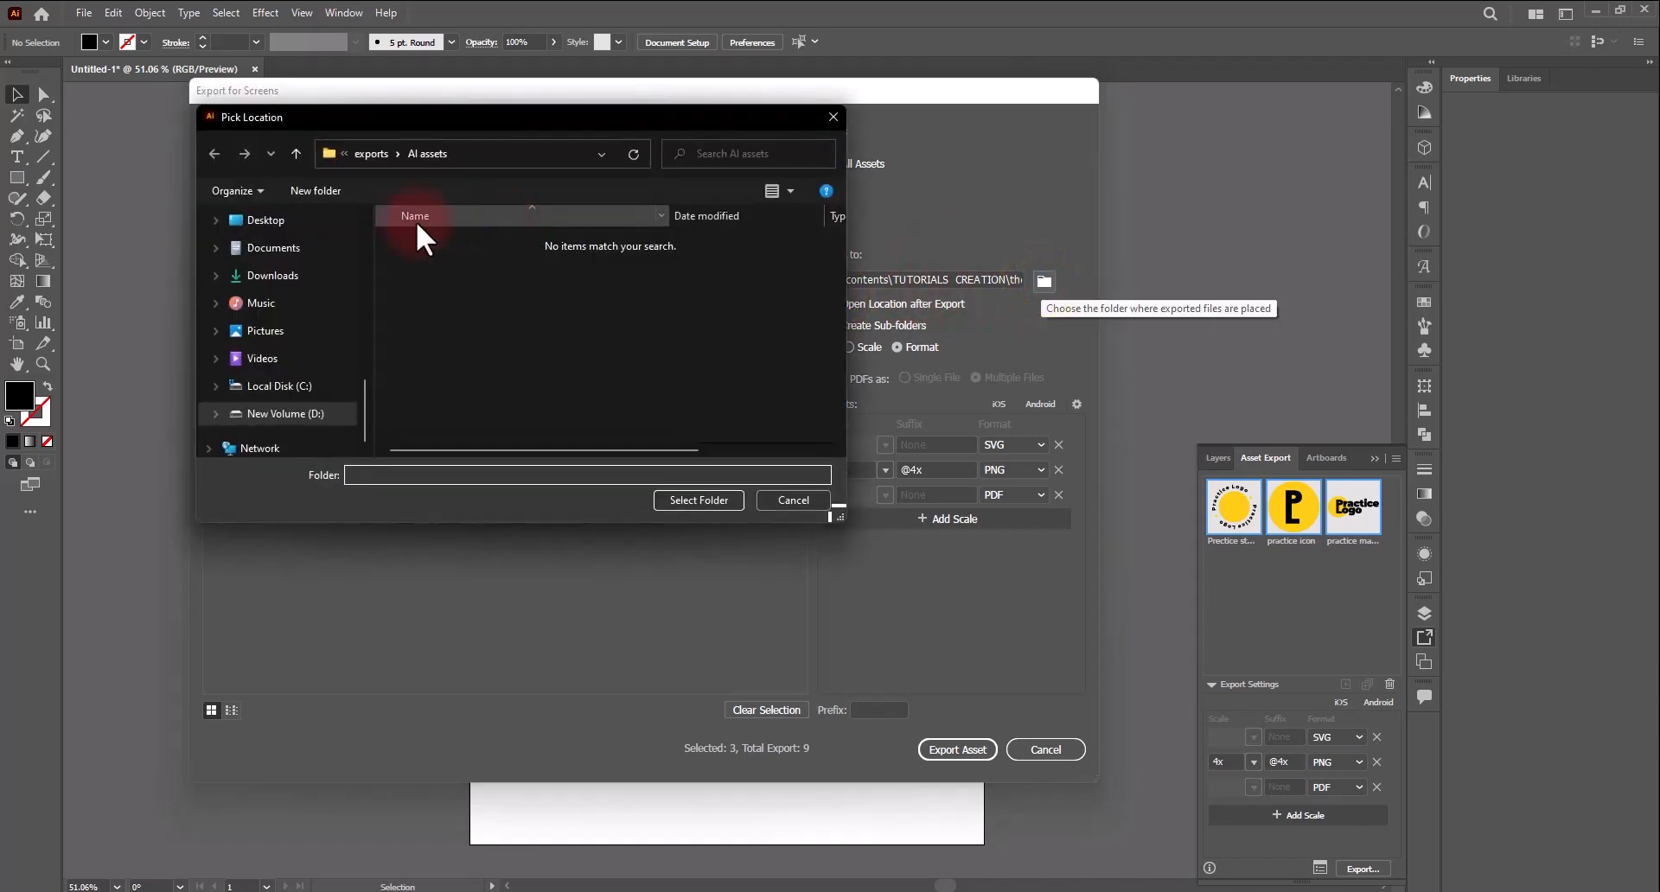
{"action": "left_click", "coordinate": [698, 501]}
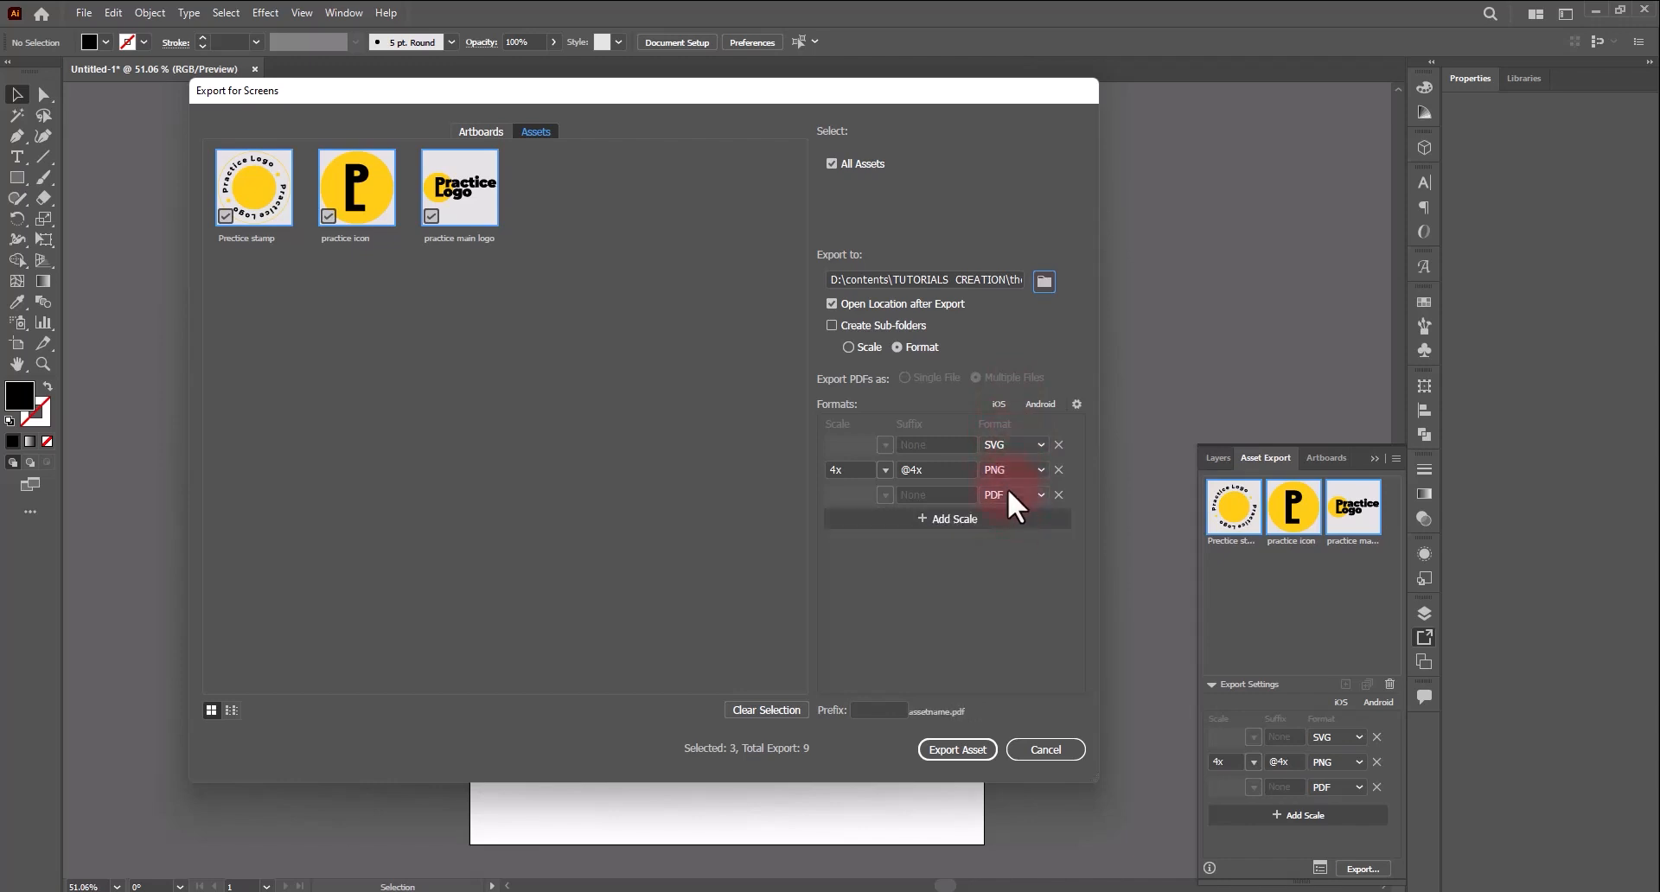
{"action": "left_click", "coordinate": [950, 749]}
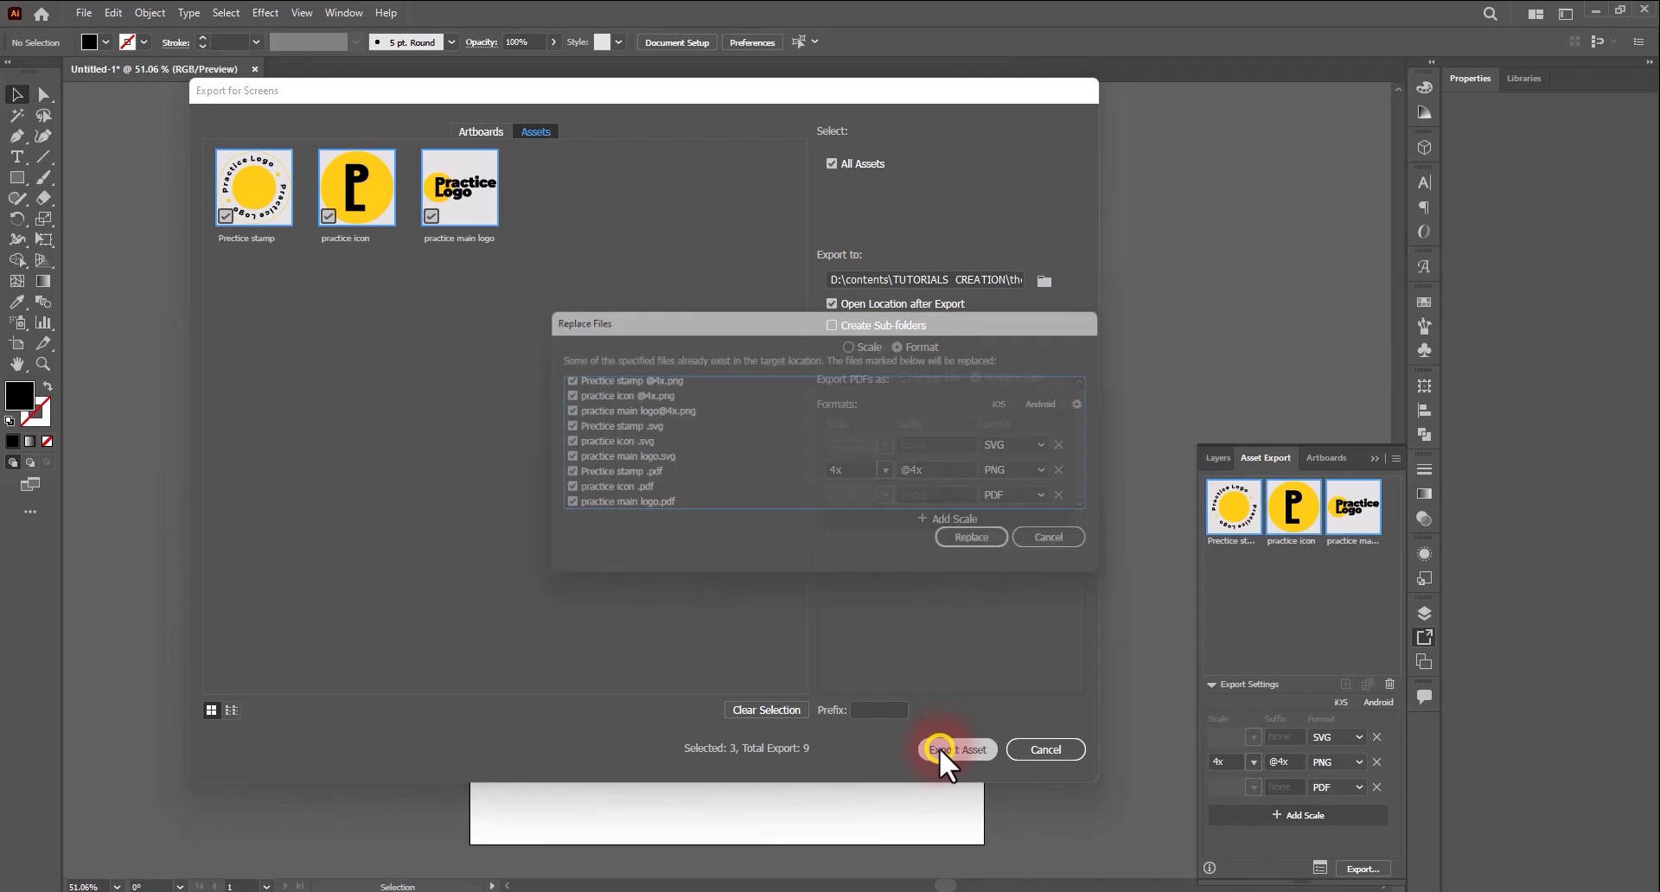
{"action": "left_click", "coordinate": [988, 547]}
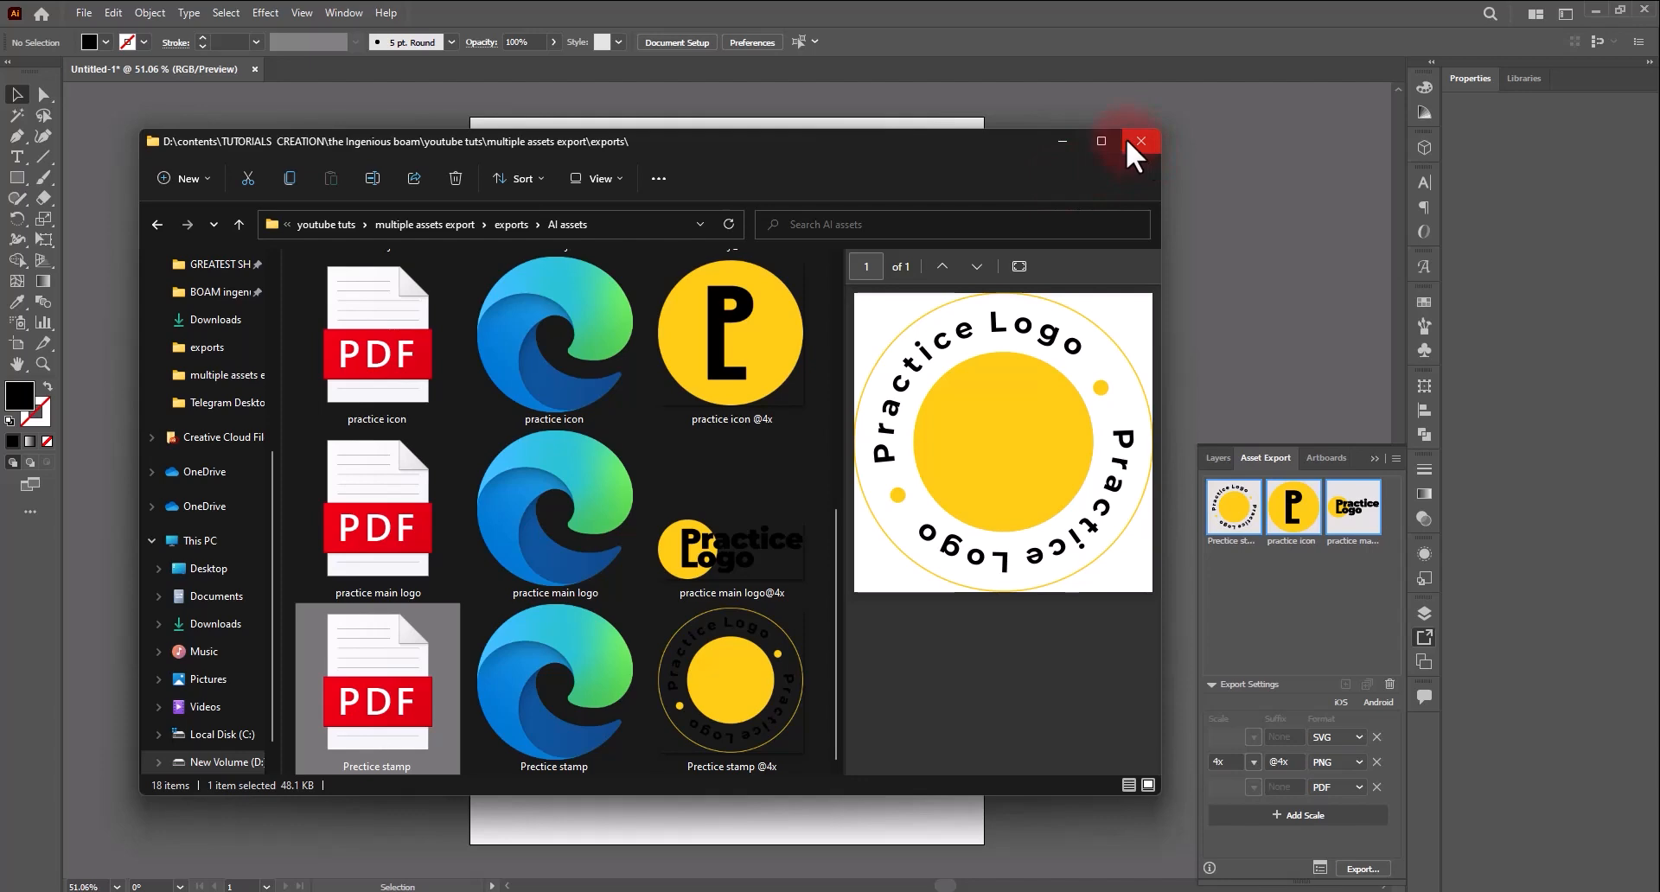
{"action": "left_click", "coordinate": [1063, 140]}
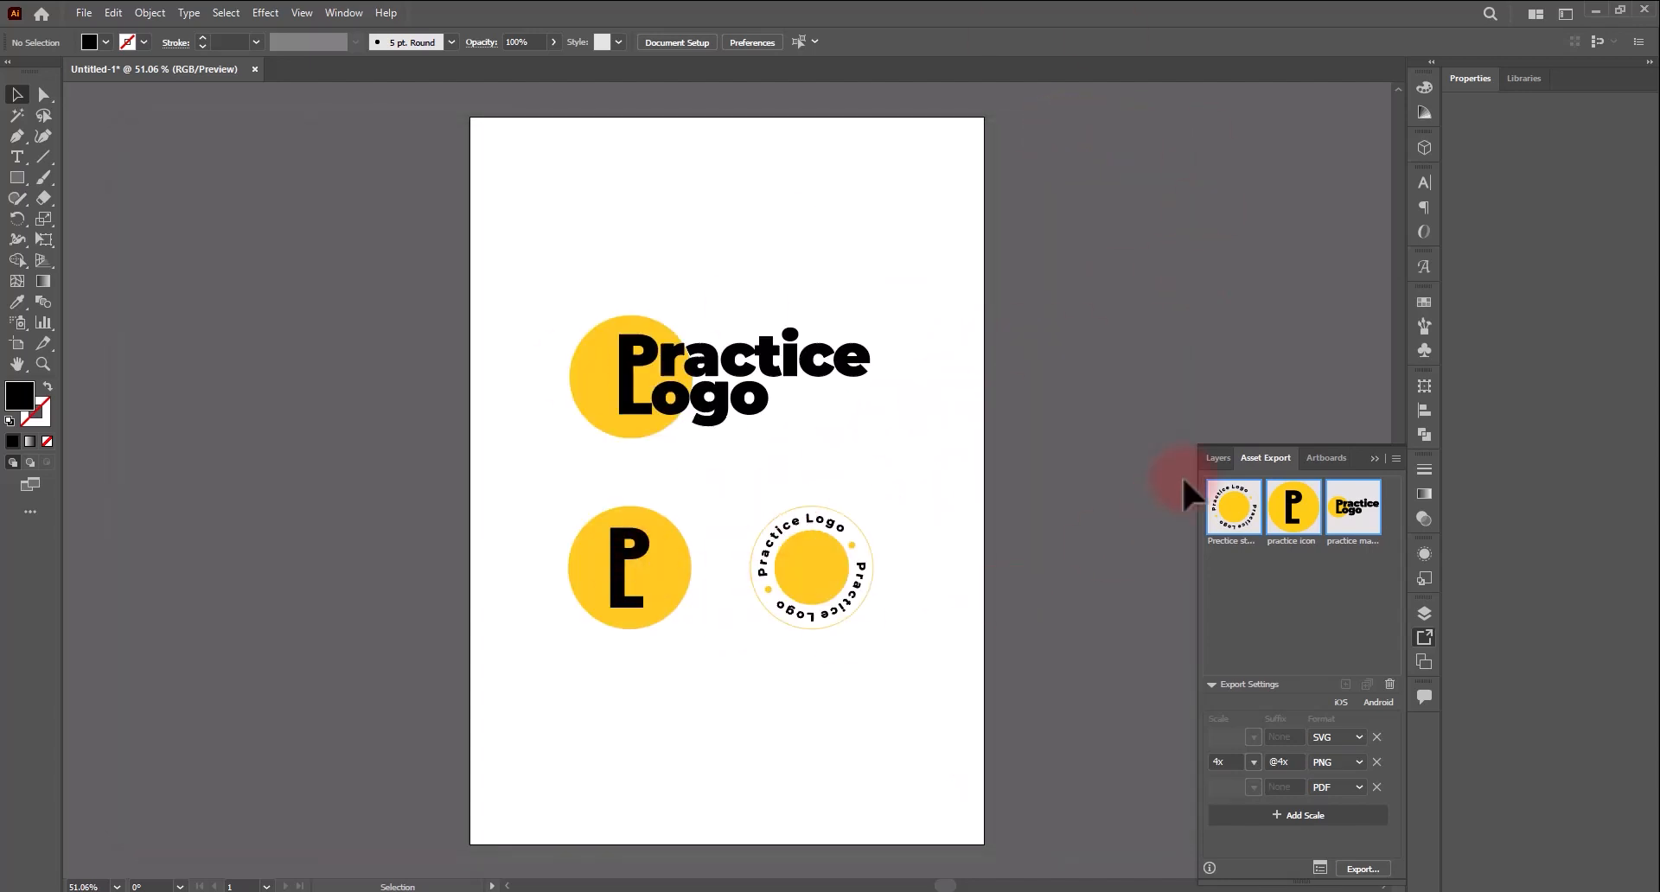
Step: Switch to CorelDRAW with practice logo assets.cdr and display the Export docker
{"action": "left_click", "coordinate": [1595, 10]}
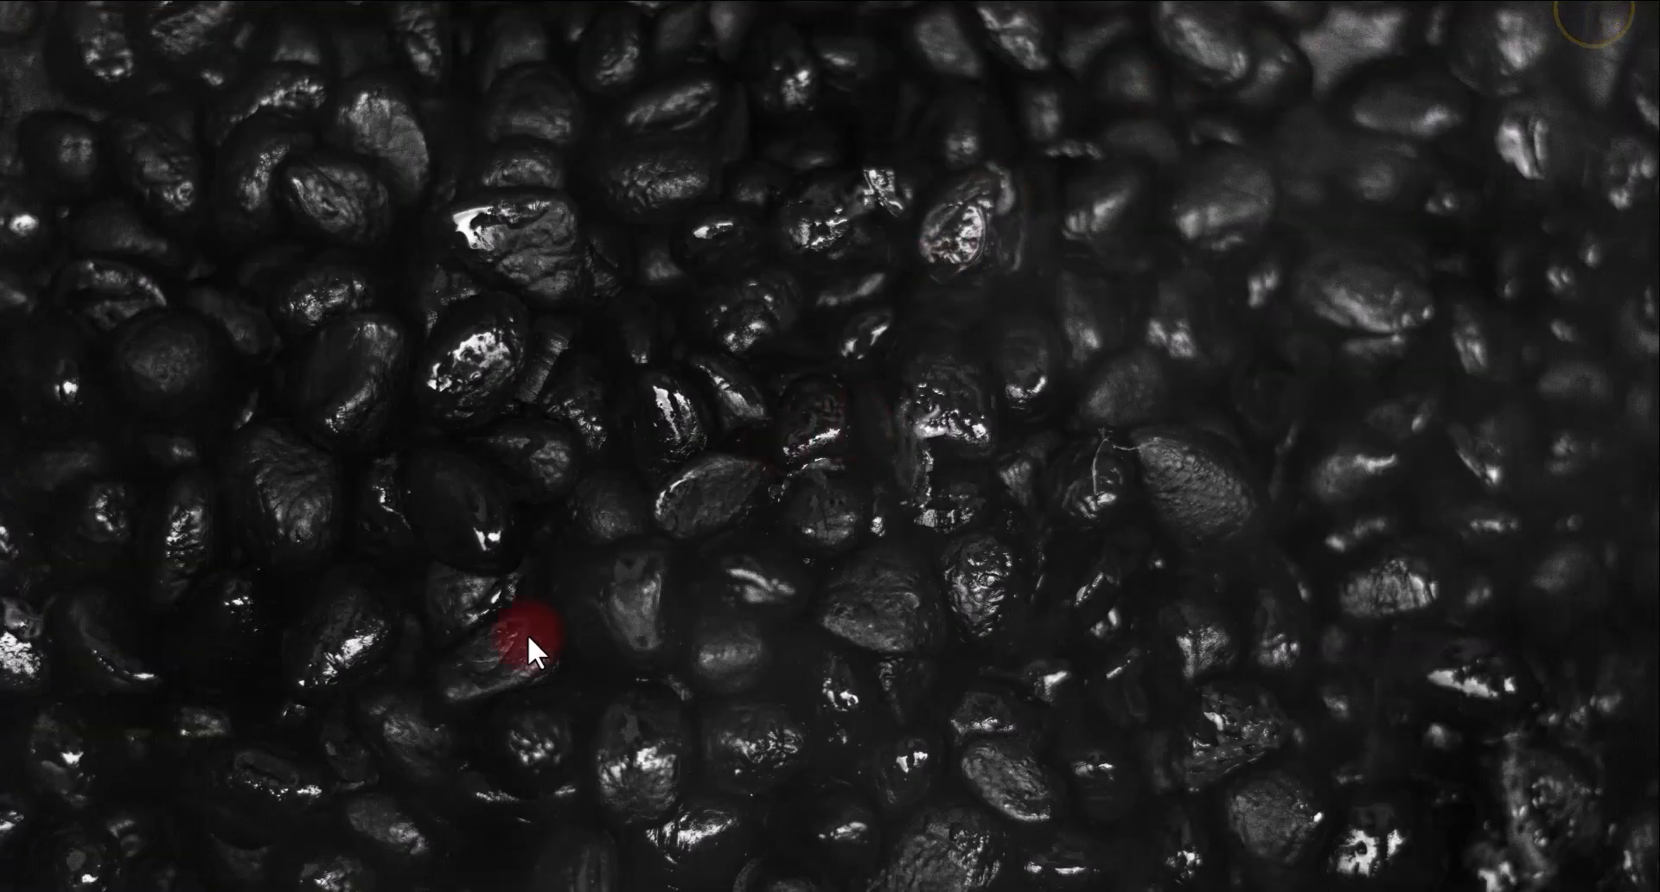
{"action": "left_click", "coordinate": [529, 878]}
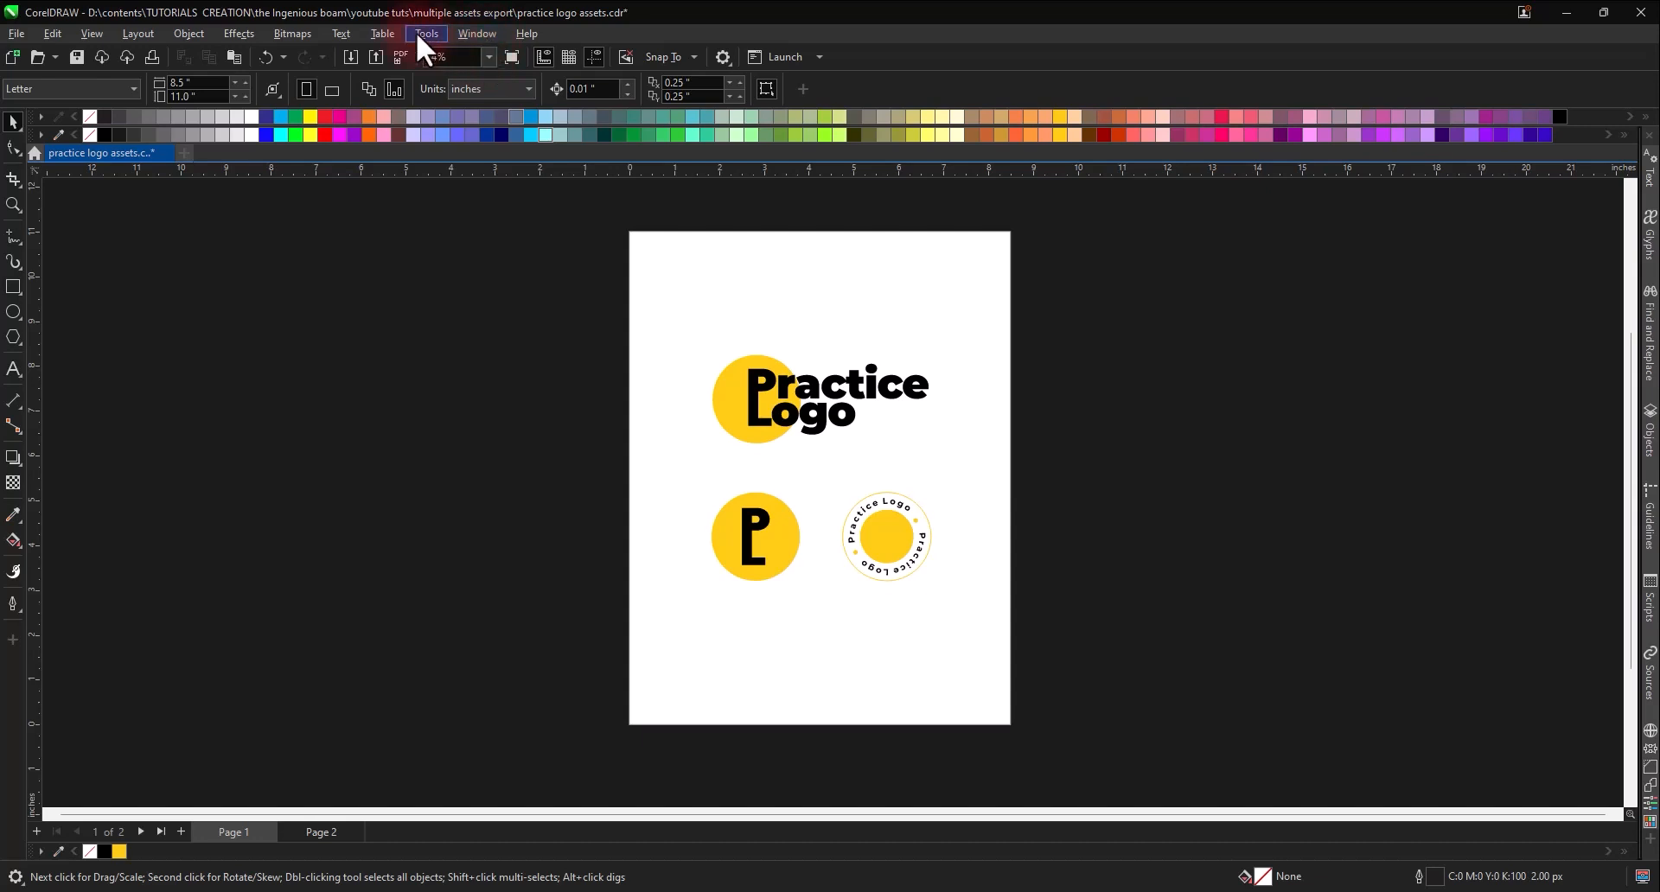
{"action": "left_click", "coordinate": [480, 33]}
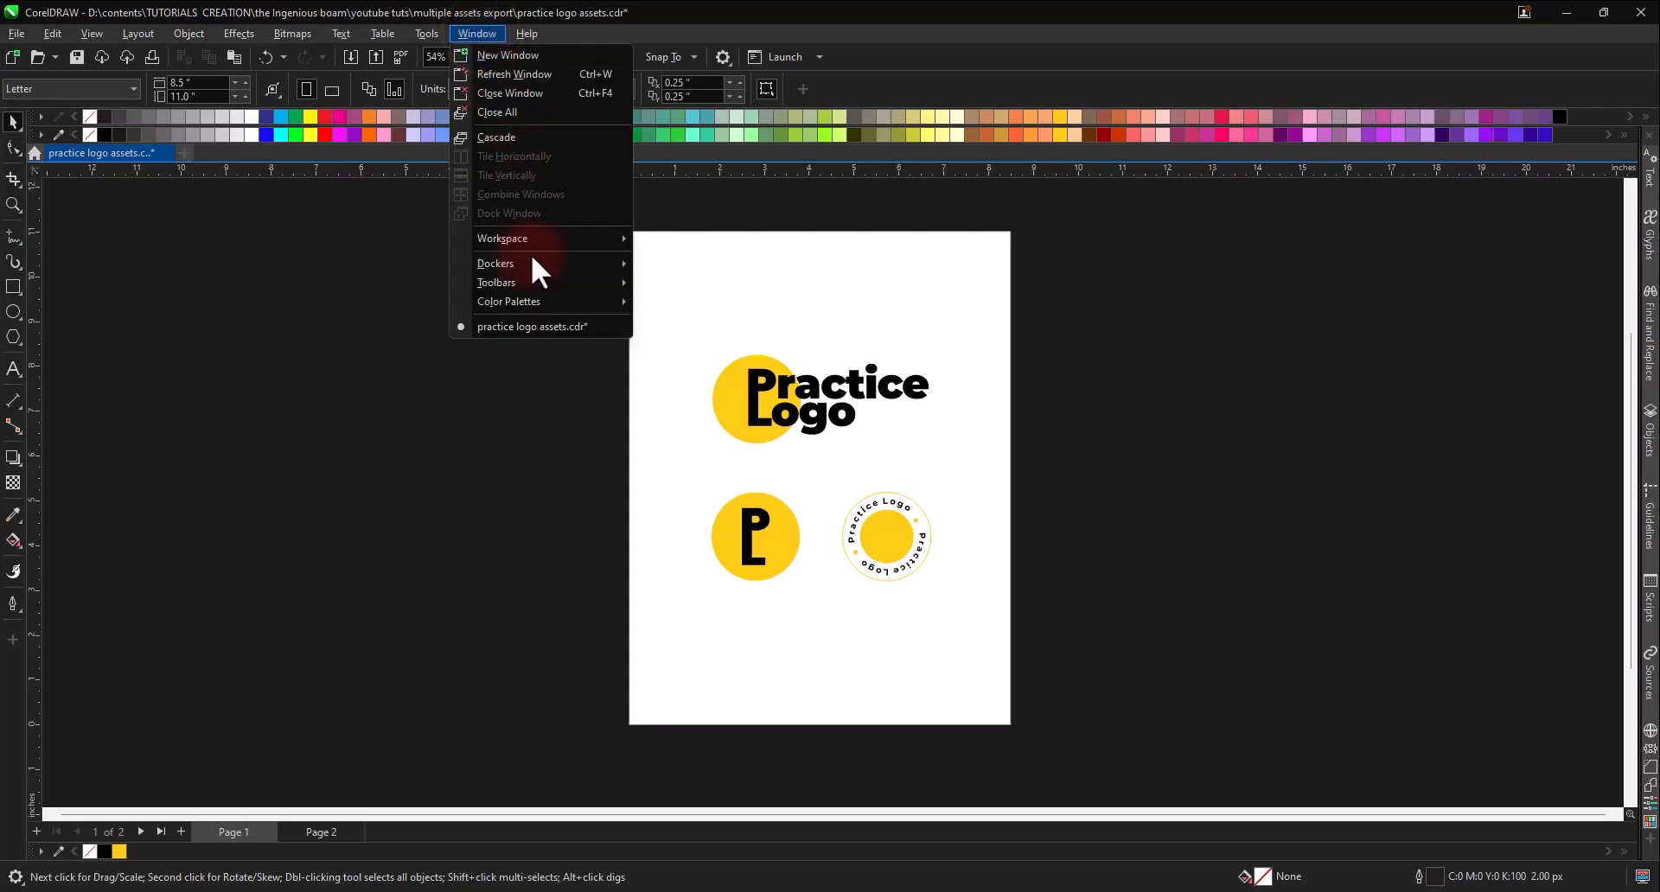
{"action": "mouse_move", "coordinate": [530, 257]}
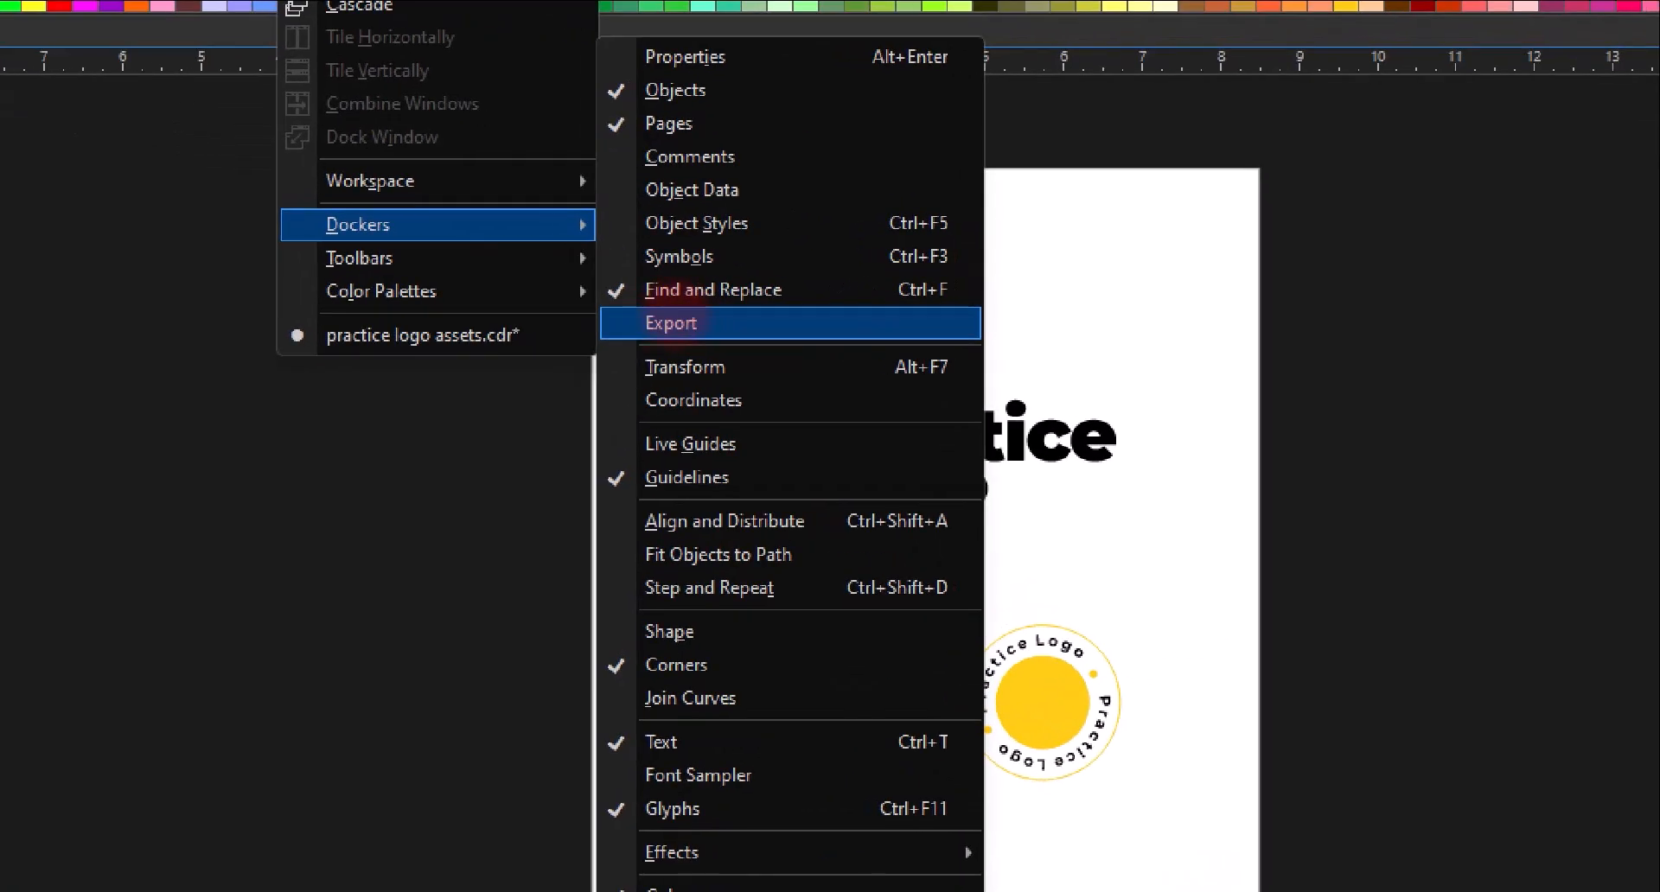
{"action": "left_click", "coordinate": [677, 315]}
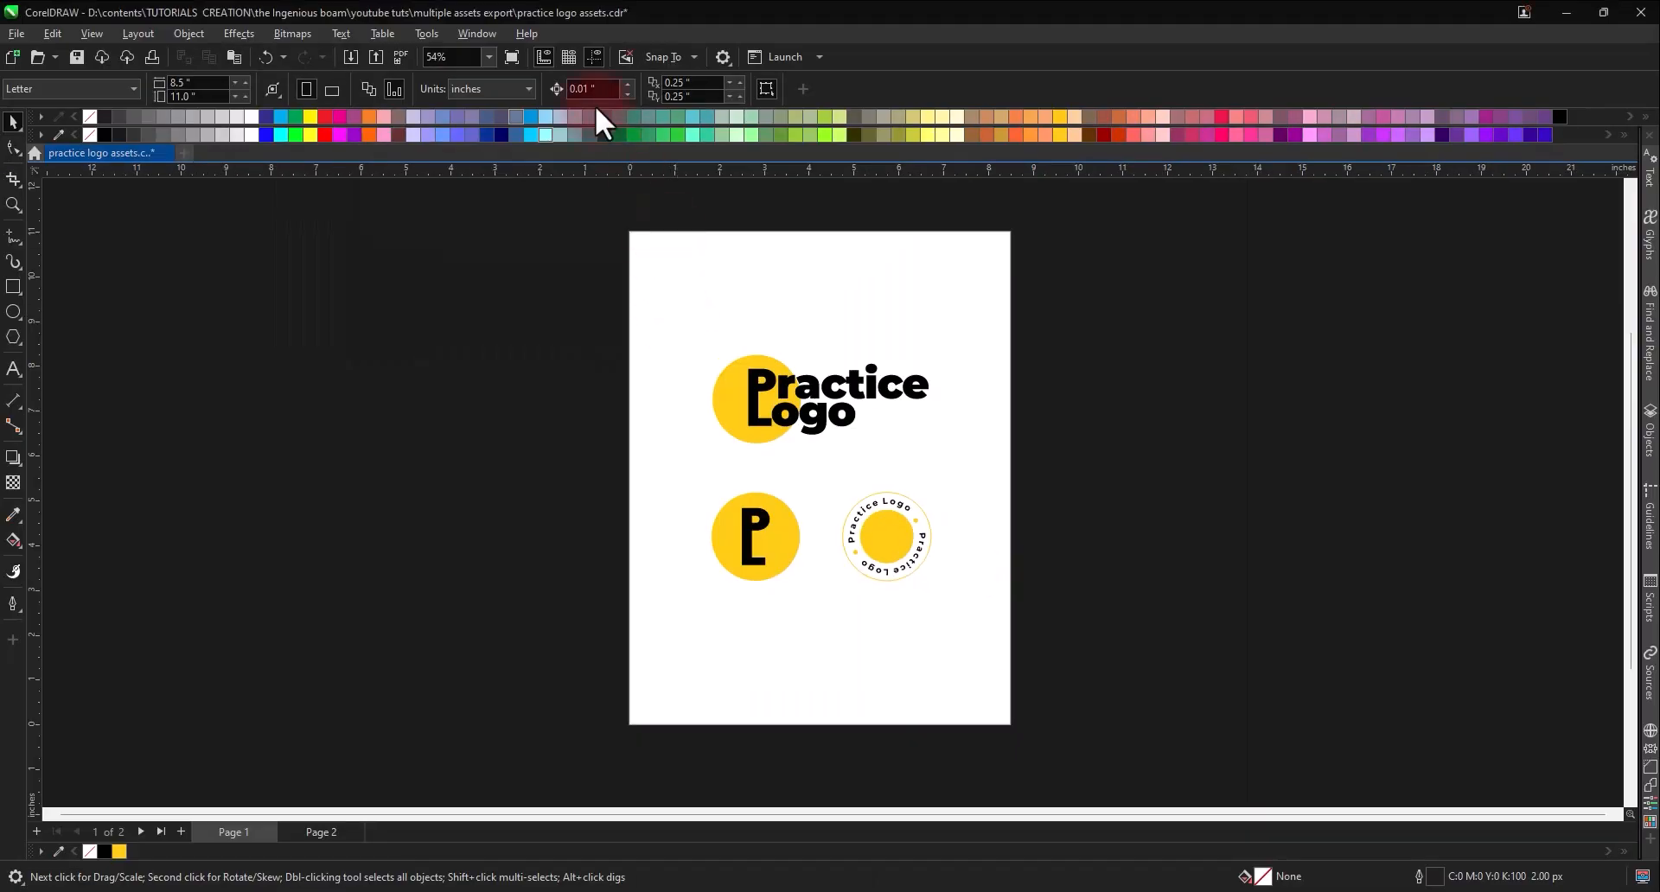
{"action": "left_click", "coordinate": [467, 31]}
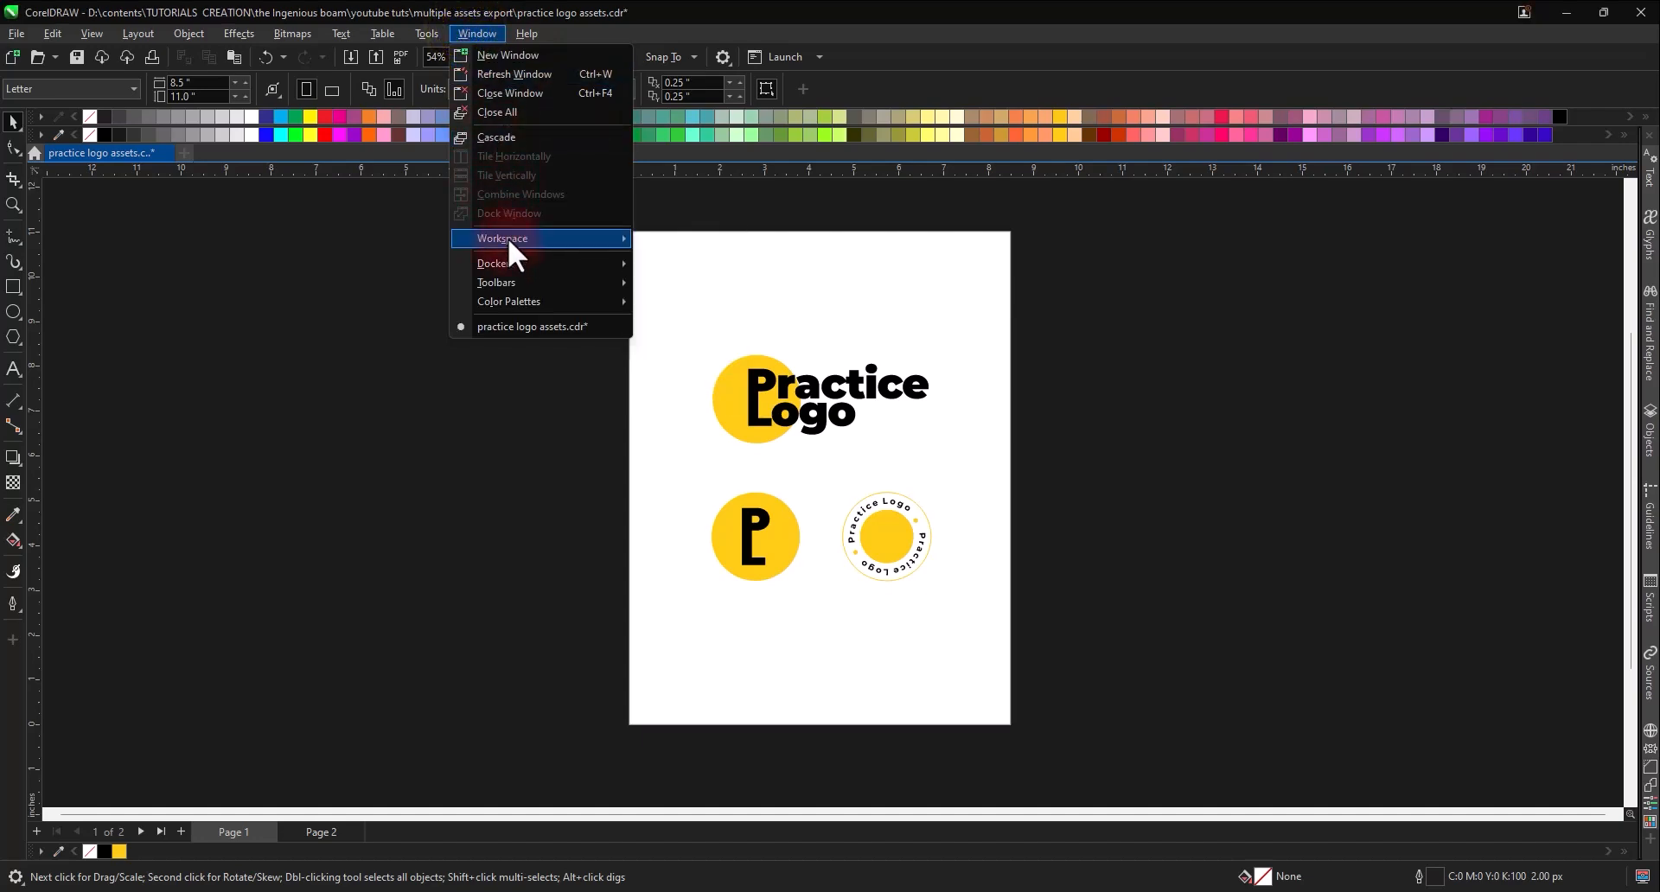
{"action": "mouse_move", "coordinate": [508, 256]}
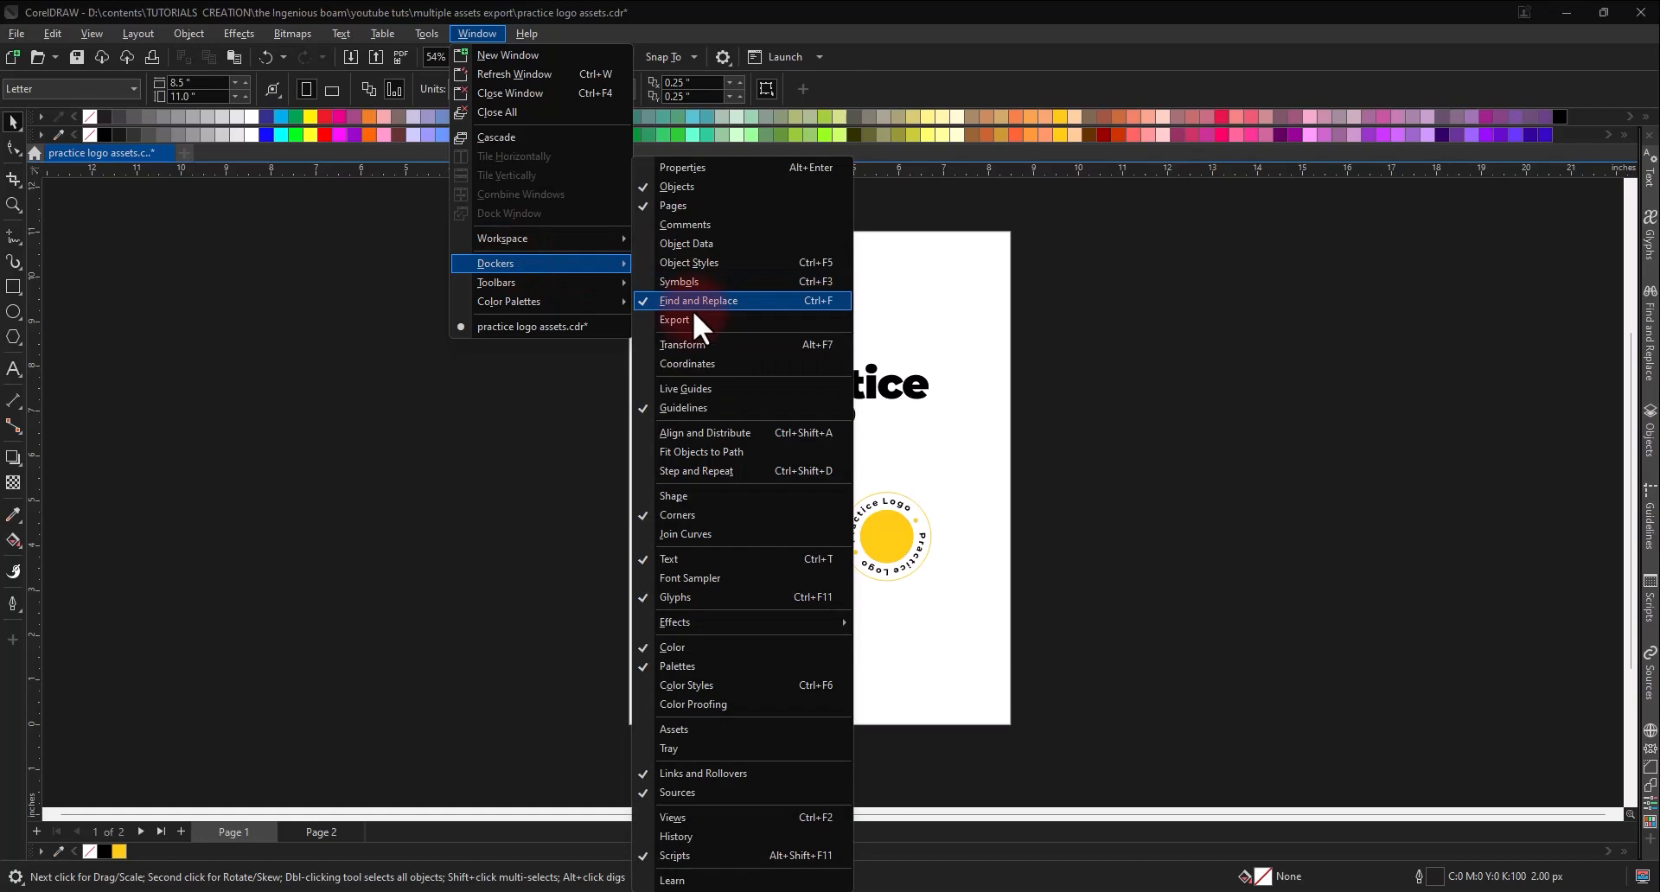
{"action": "left_click", "coordinate": [689, 318]}
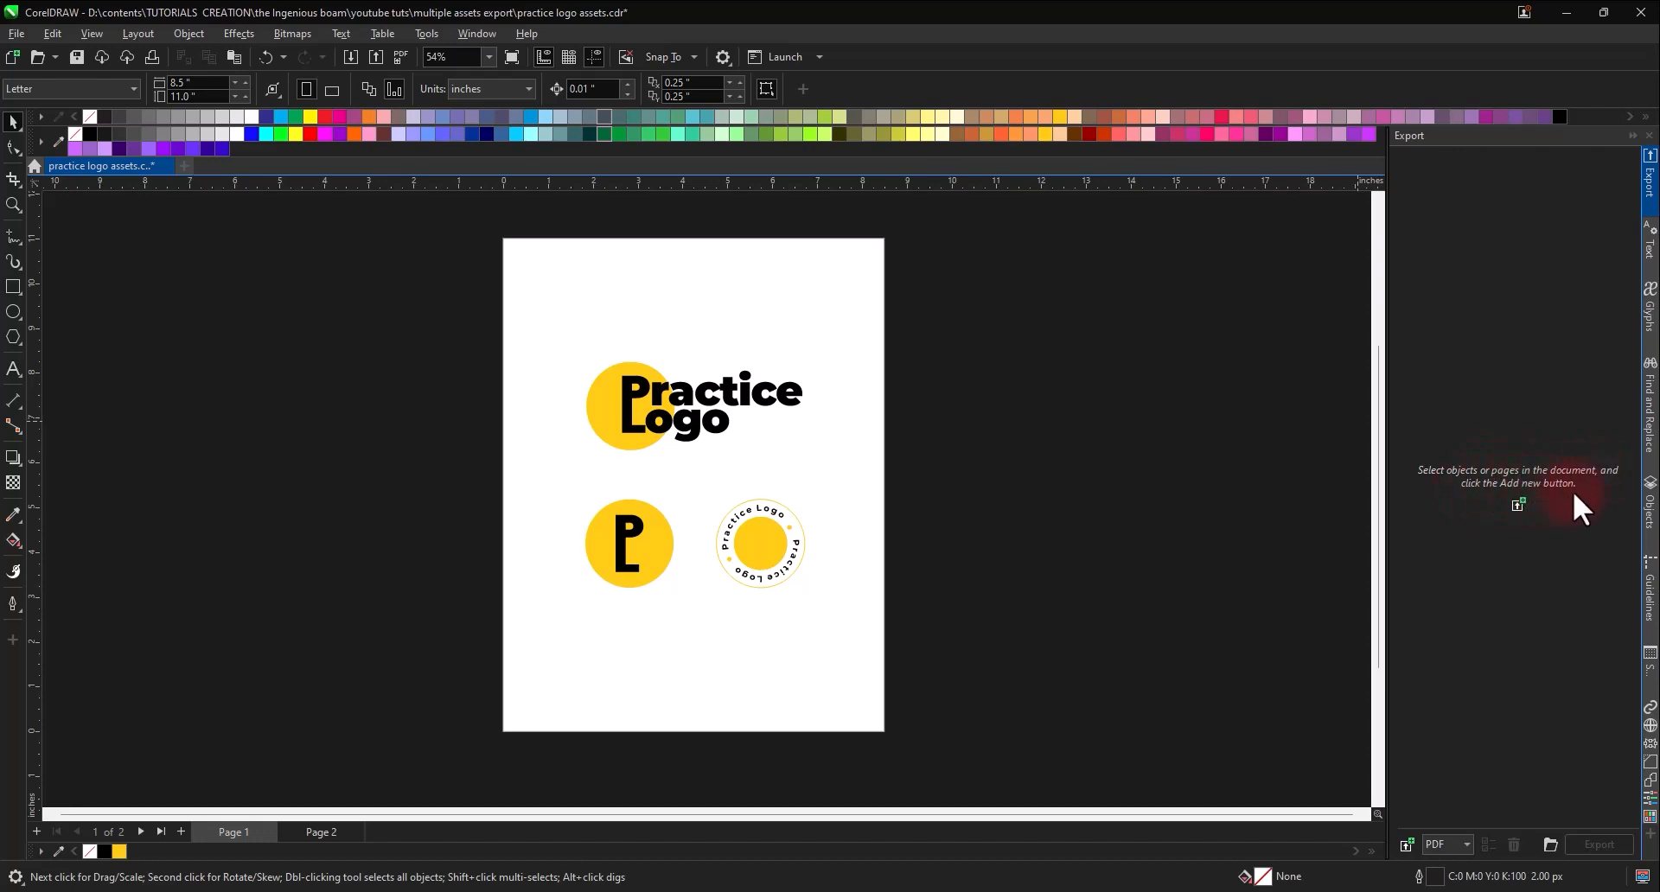
Step: Select the main logo, the icon and the stamp in turn to check that each one is grouped
{"action": "left_click", "coordinate": [739, 402]}
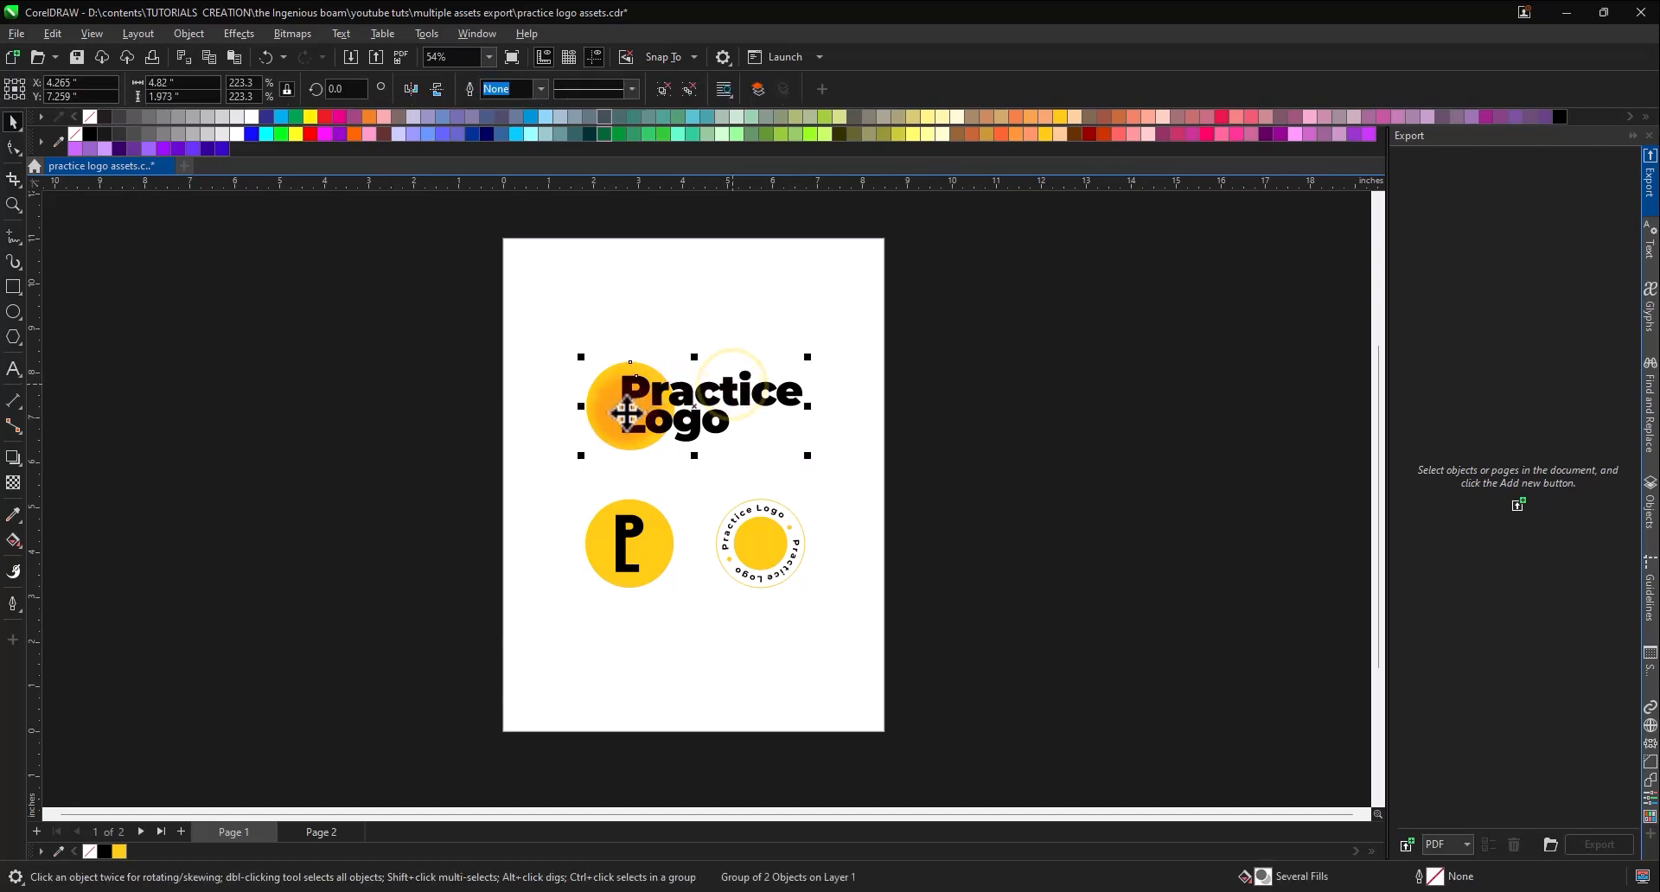
{"action": "left_click", "coordinate": [635, 553]}
{"action": "left_click", "coordinate": [768, 560]}
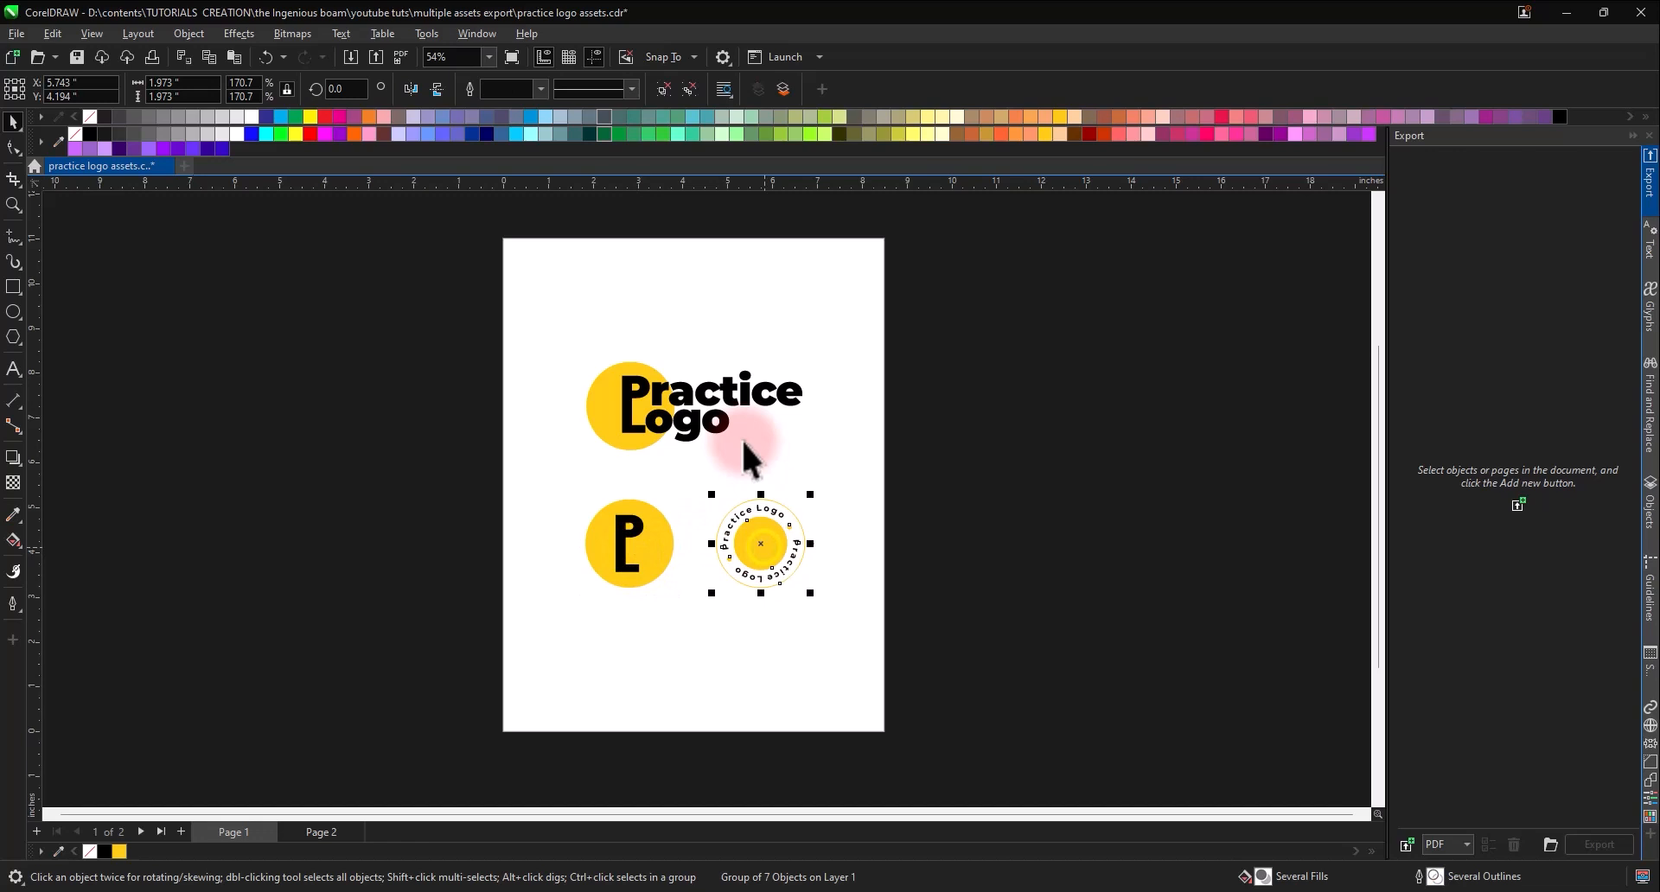
{"action": "left_click", "coordinate": [710, 404]}
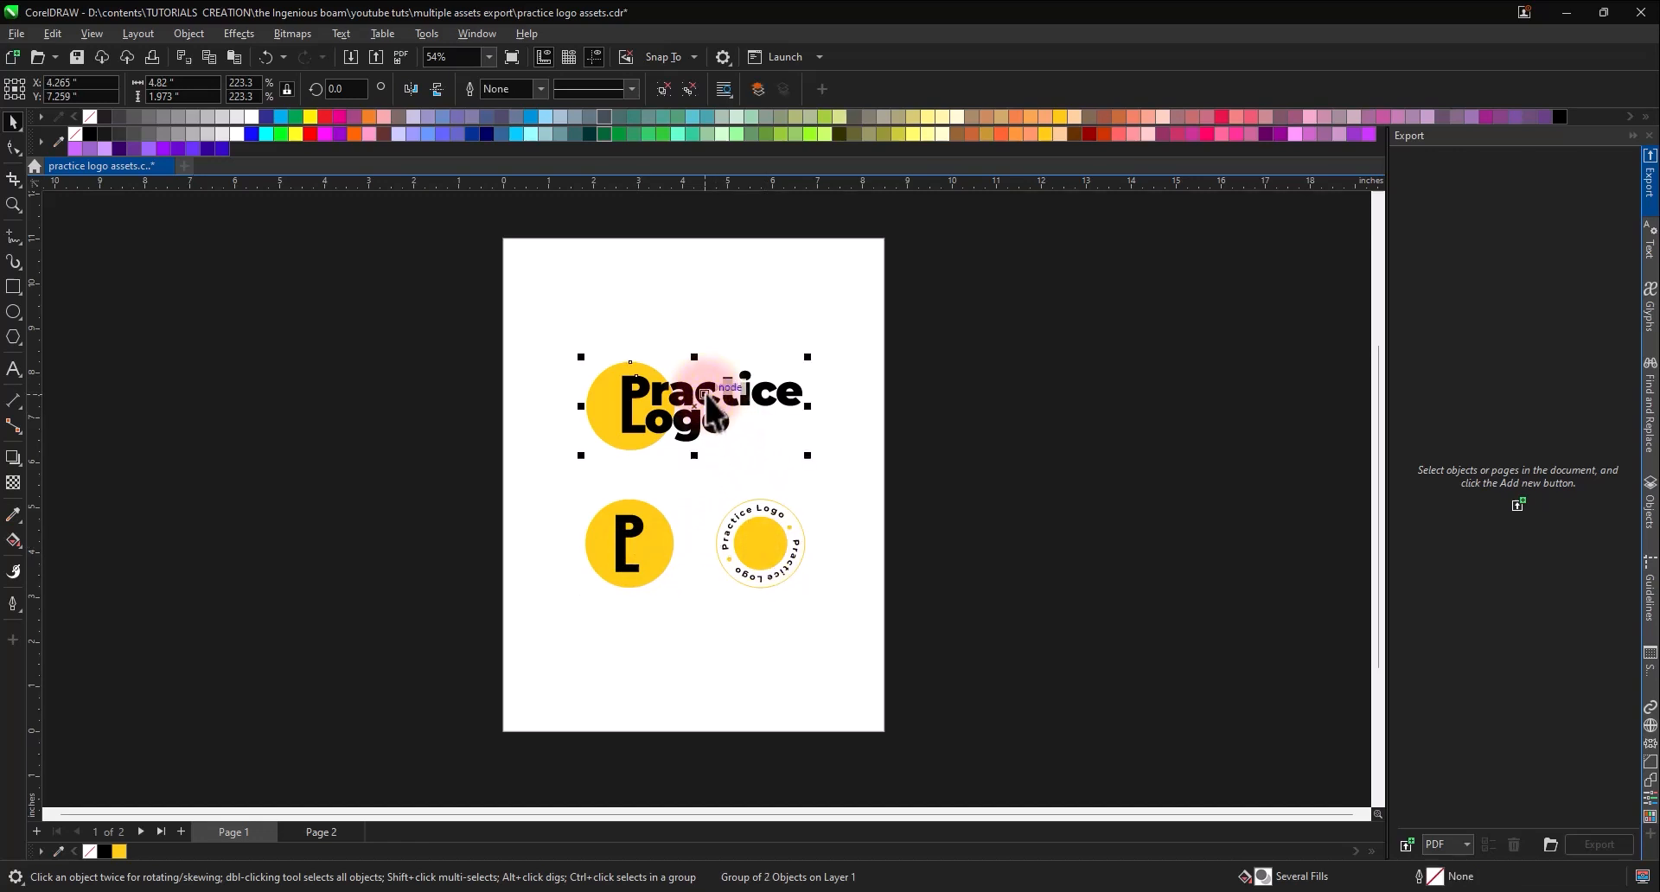
{"action": "left_click", "coordinate": [648, 530]}
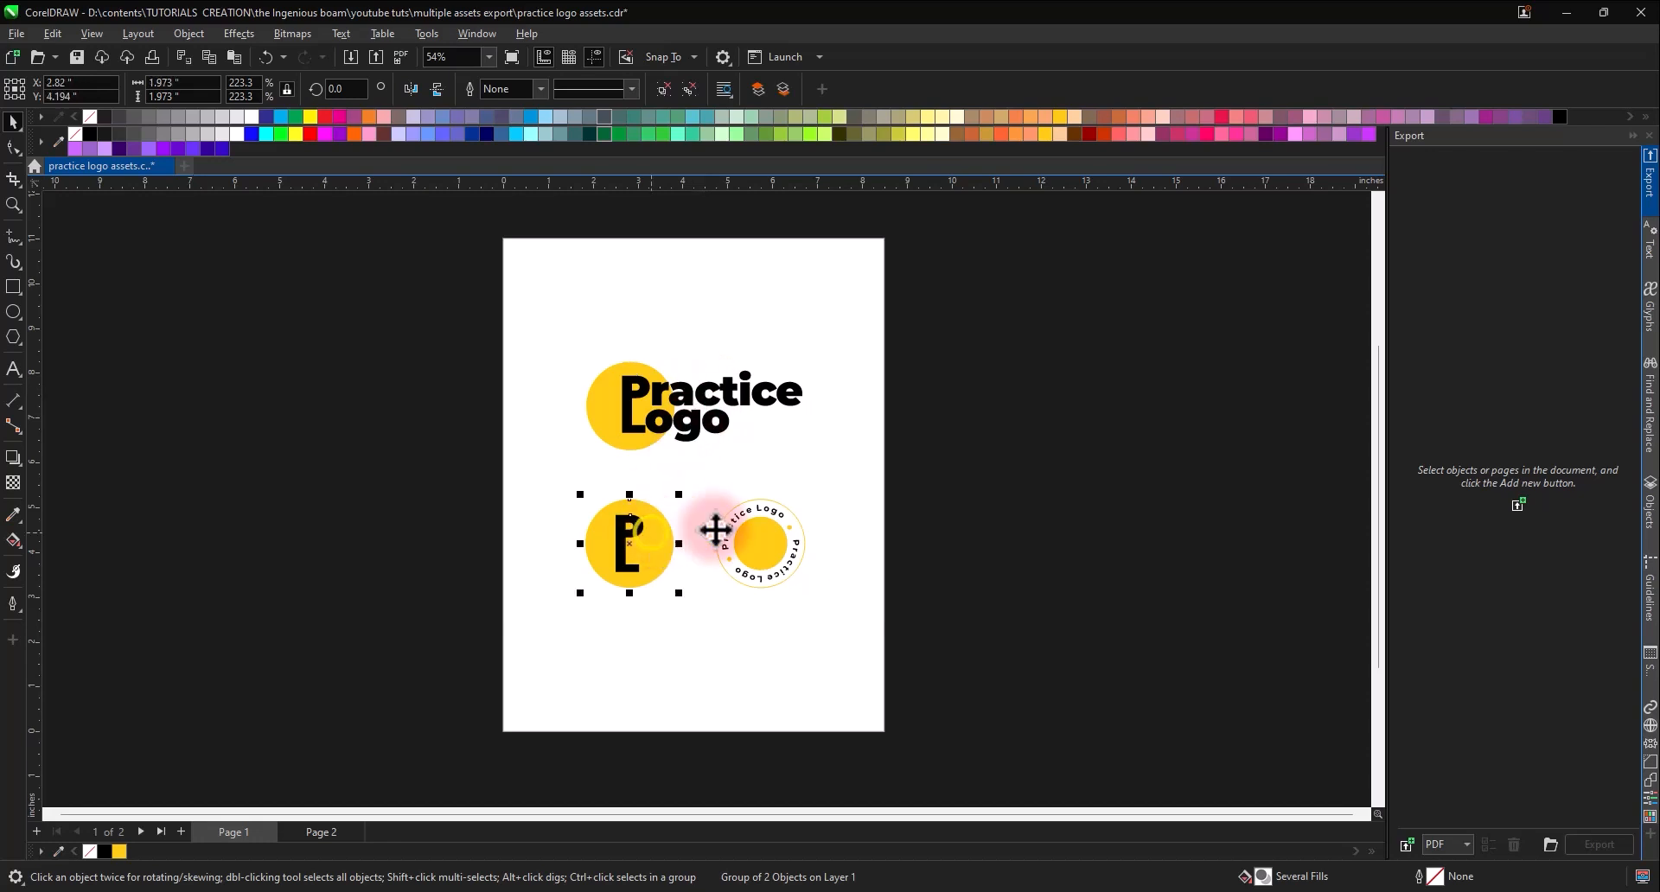
{"action": "left_click", "coordinate": [759, 551]}
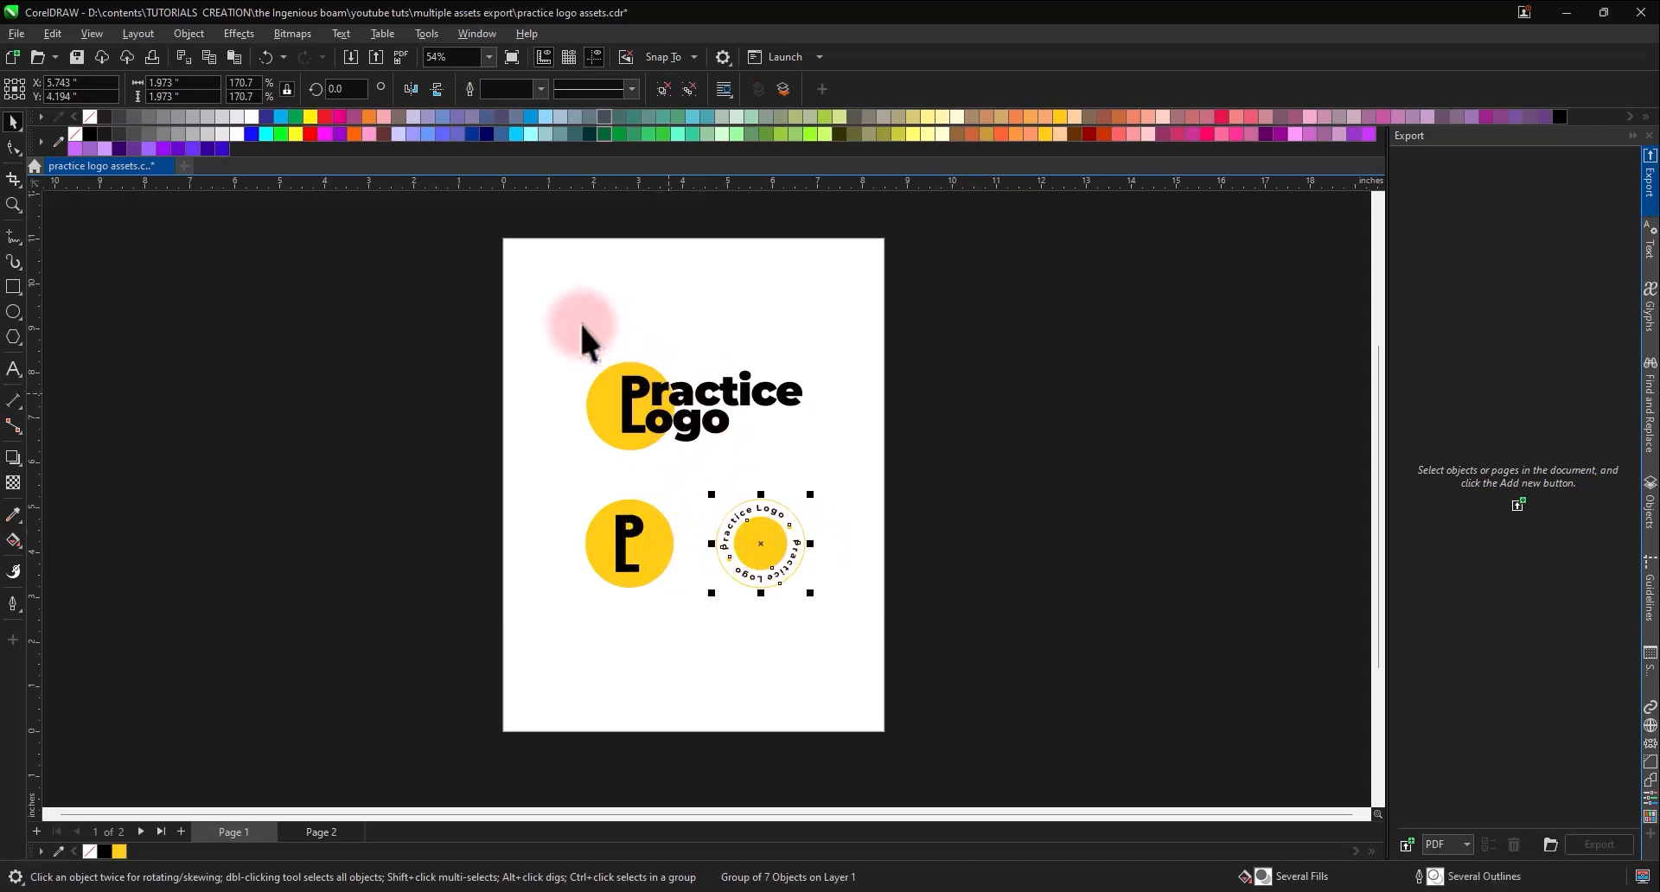
Step: Add the main logo to the export list with PNG as the default file format for new items
{"action": "left_click", "coordinate": [690, 402]}
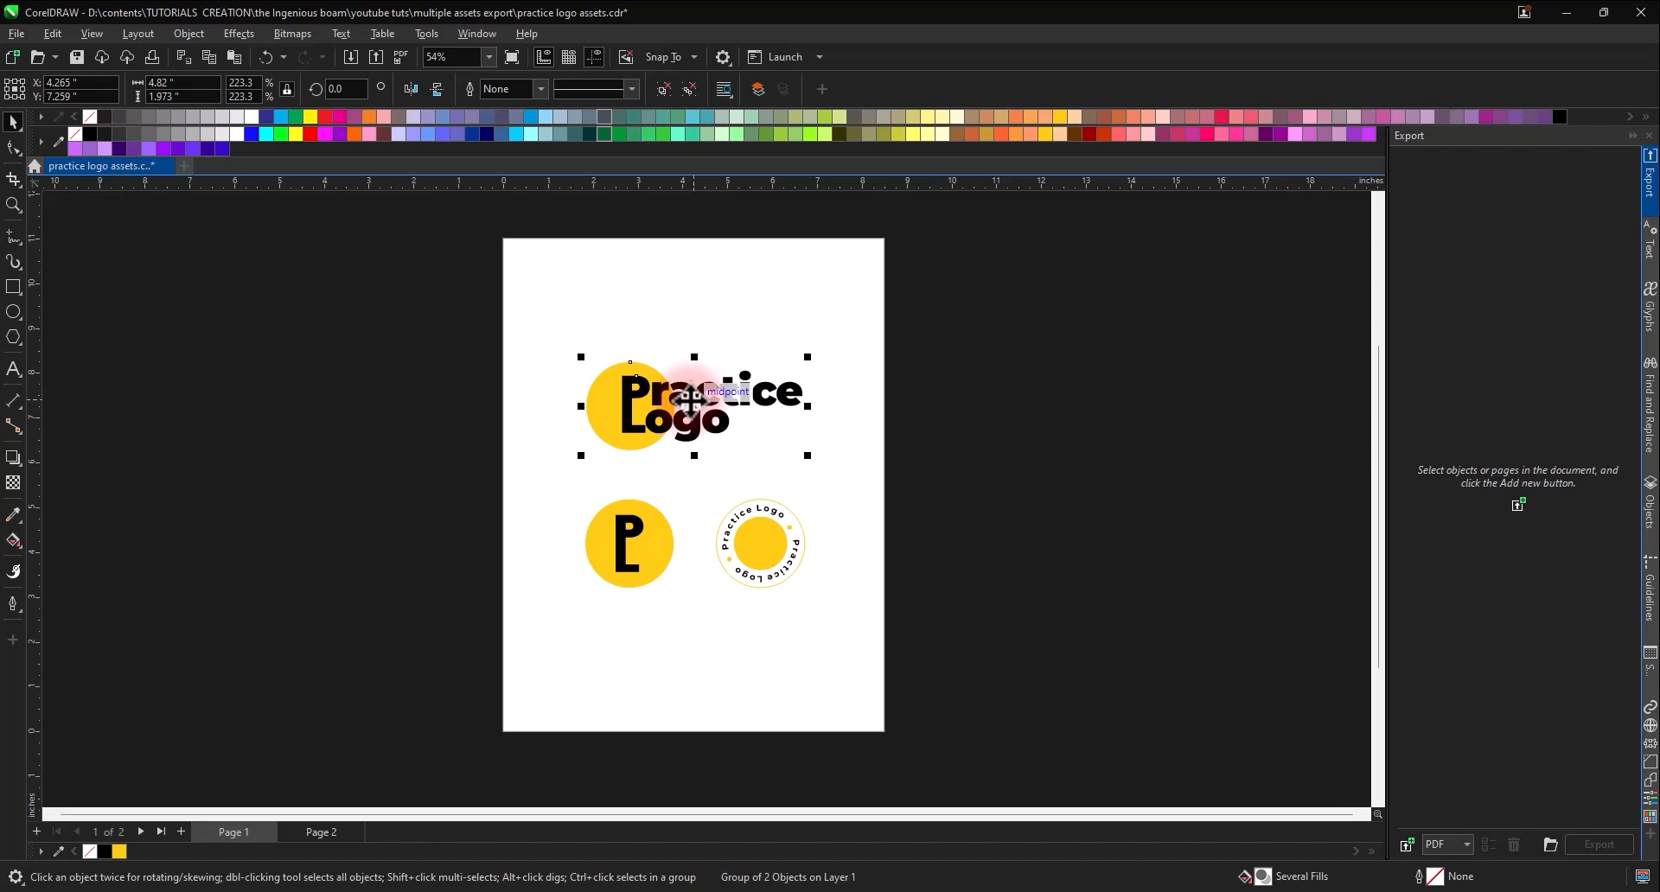
{"action": "left_click", "coordinate": [689, 400]}
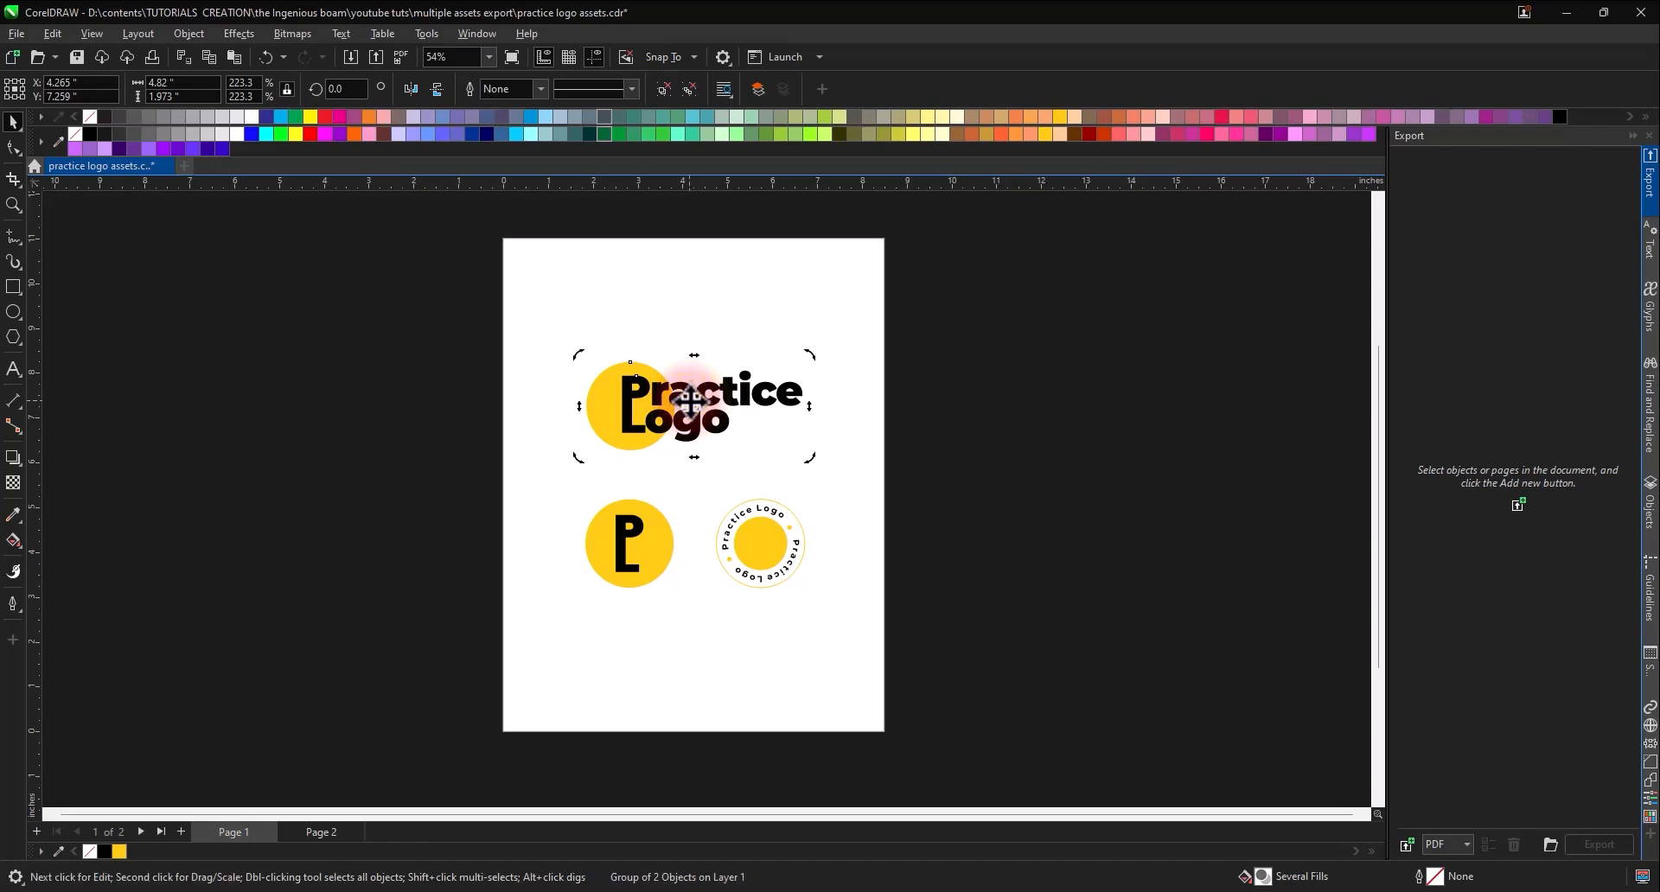
{"action": "left_click", "coordinate": [1449, 844]}
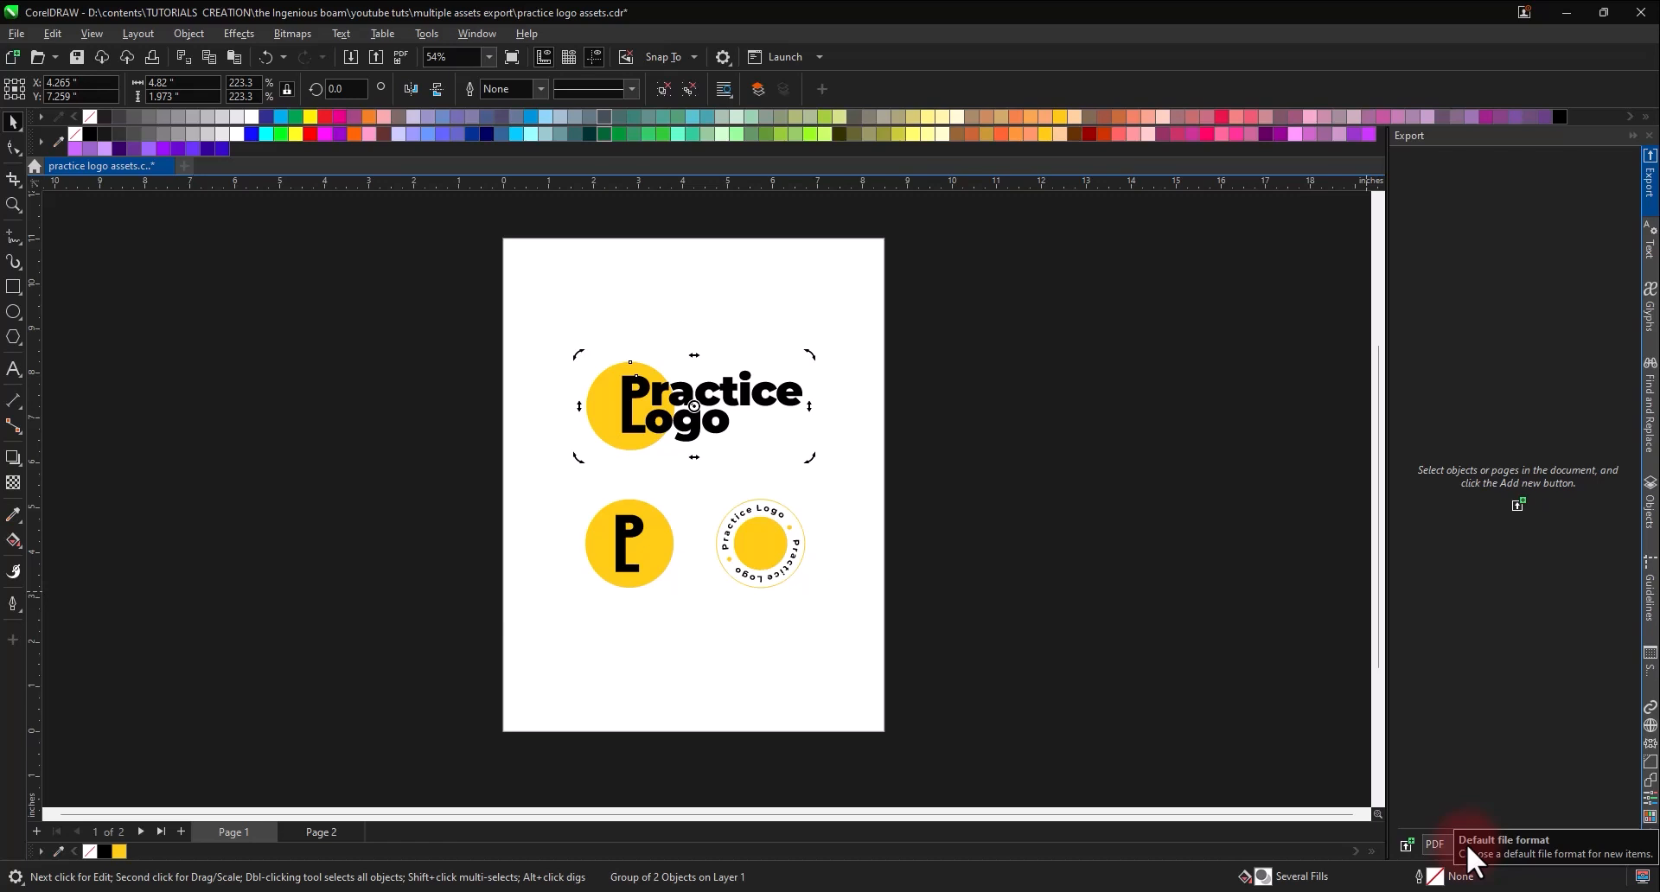
{"action": "left_click", "coordinate": [1461, 842]}
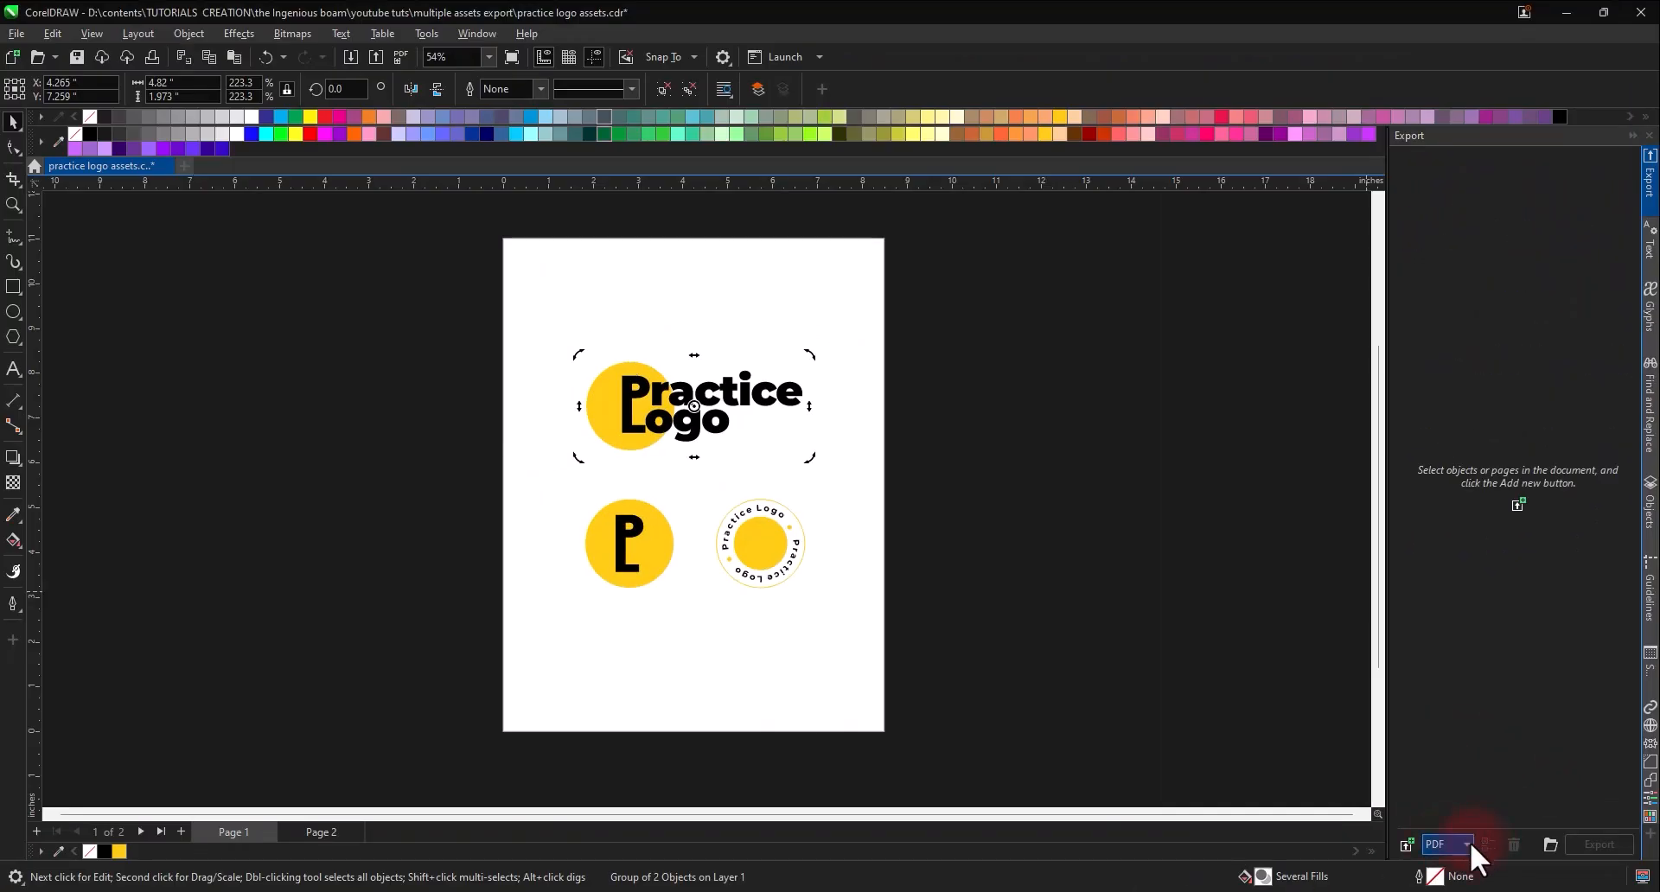
{"action": "left_click", "coordinate": [1467, 843]}
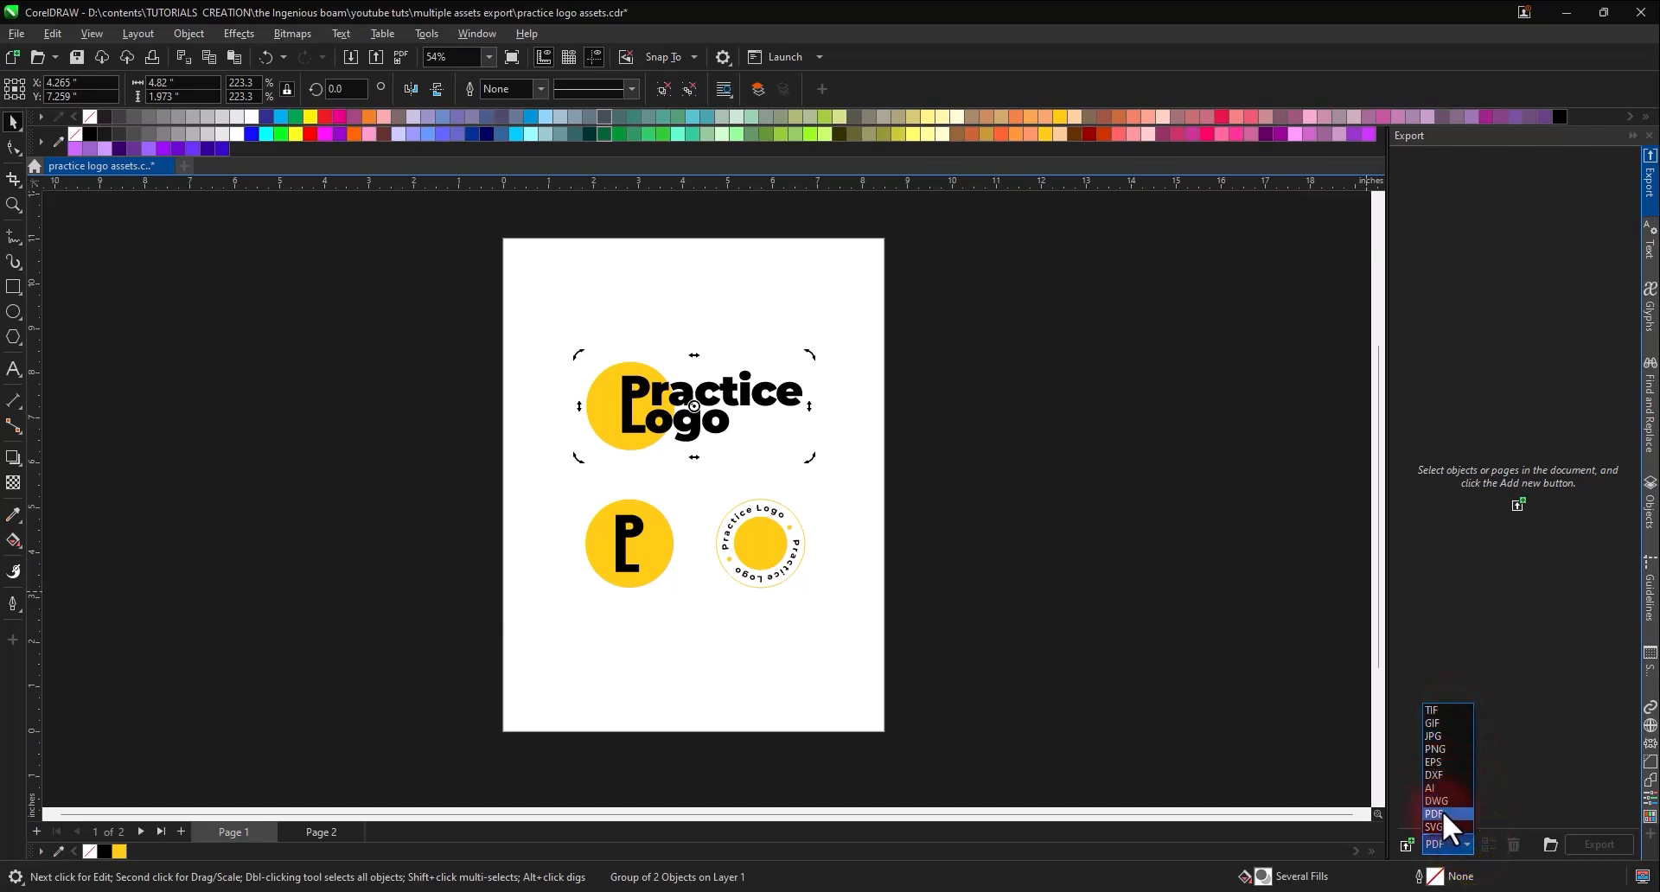
{"action": "left_click", "coordinate": [1435, 748]}
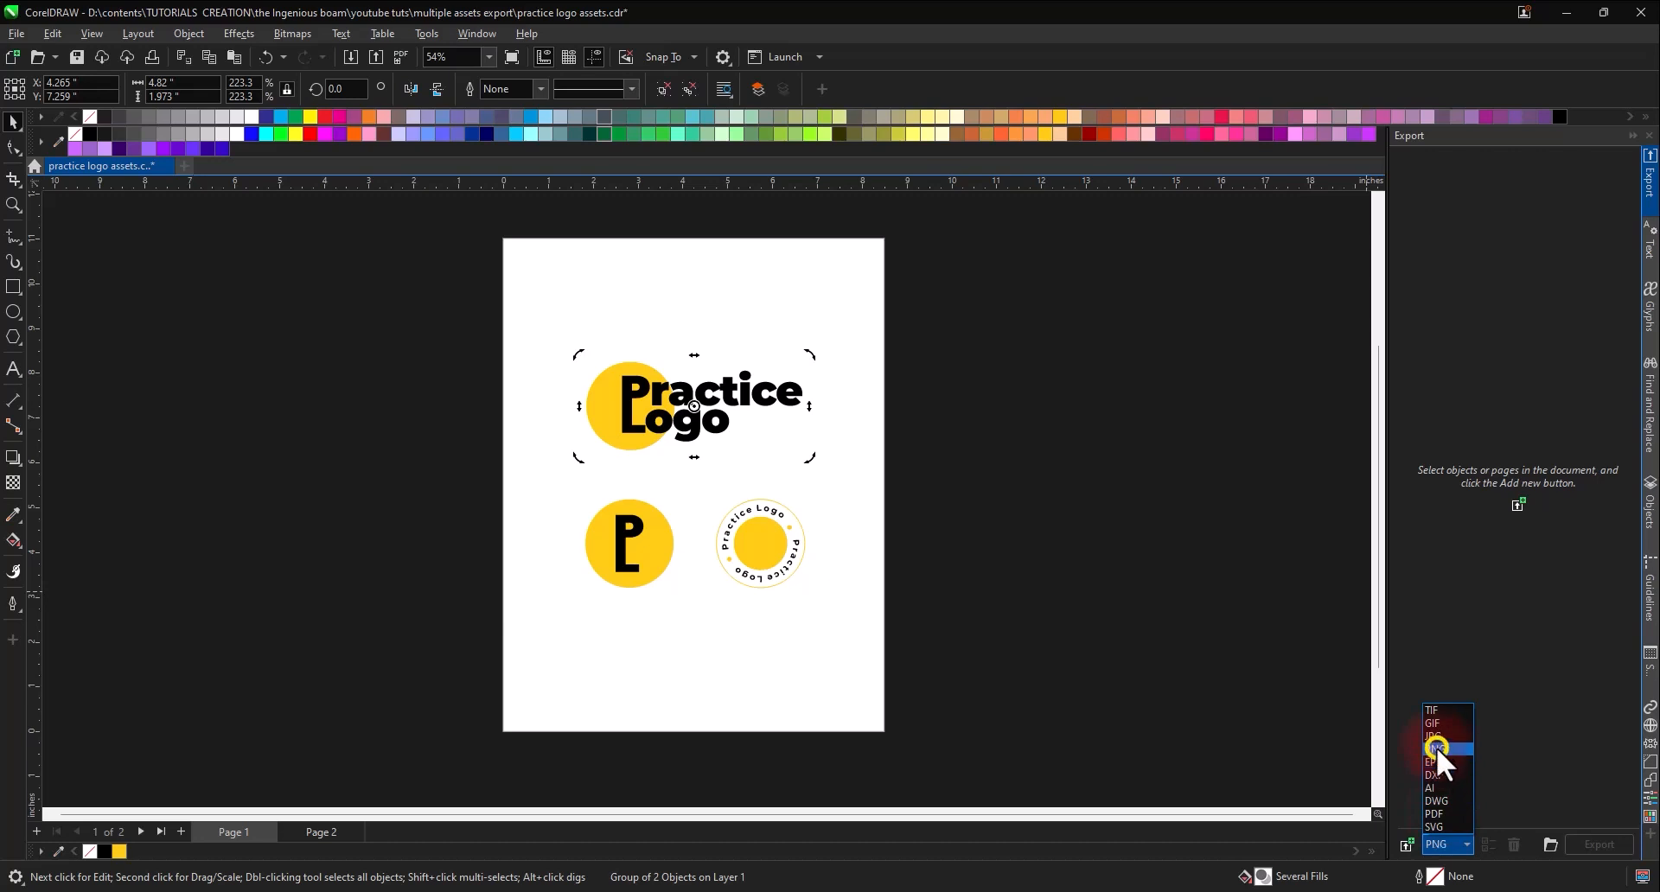
{"action": "left_click", "coordinate": [1518, 507]}
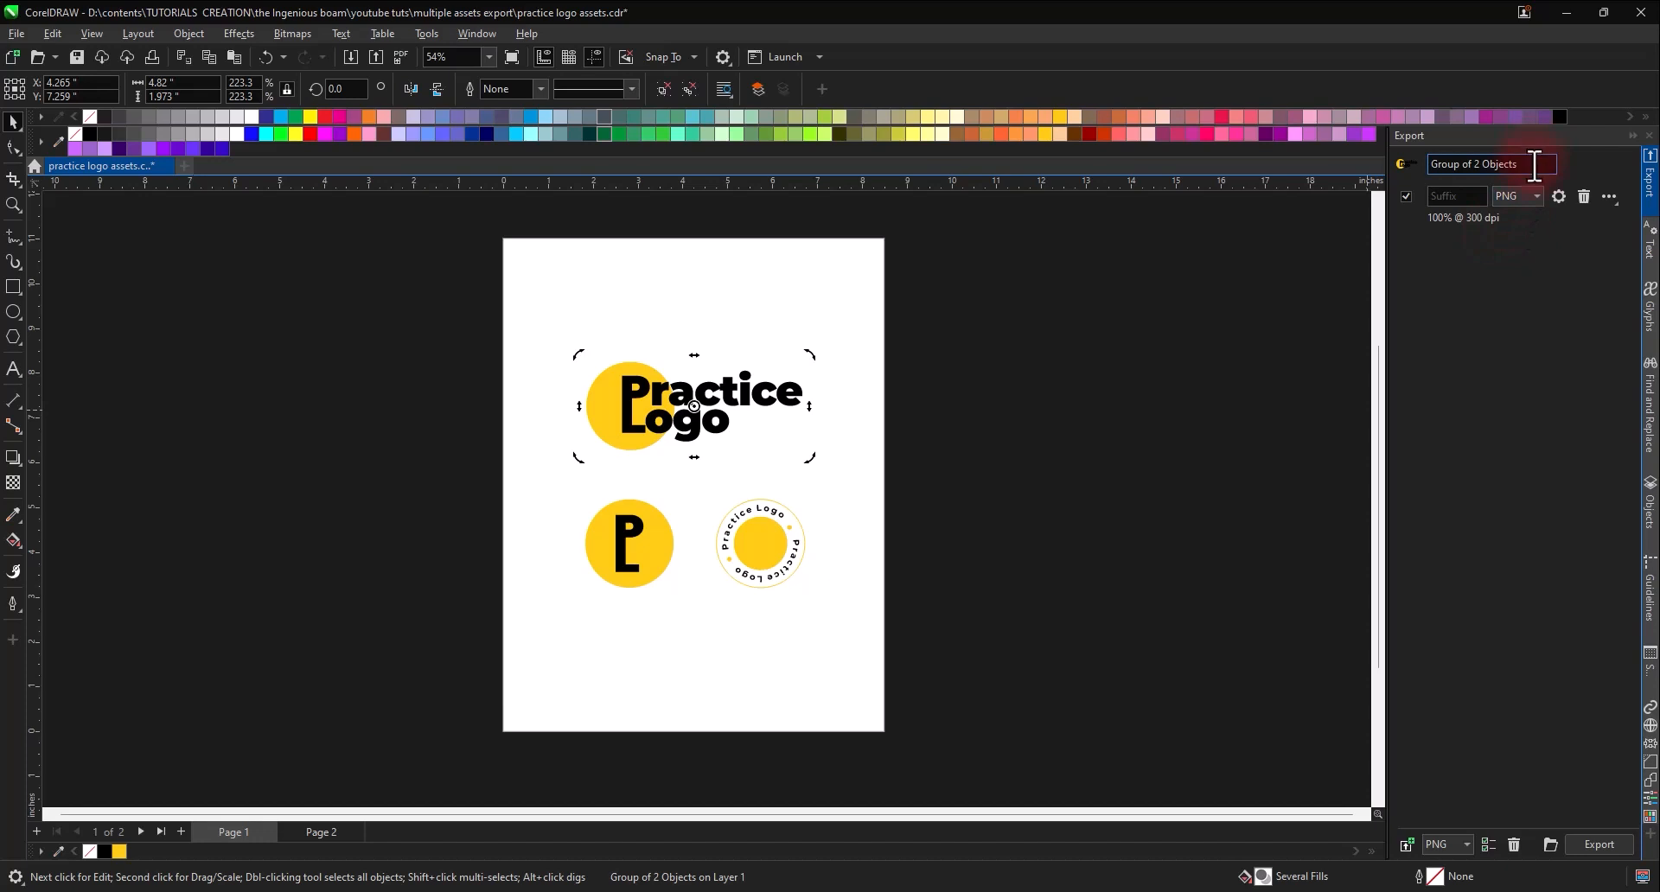
Step: Rename the main logo's export item to "Practice logo"
{"action": "left_click_drag", "start_coordinate": [1534, 165], "coordinate": [1394, 171]}
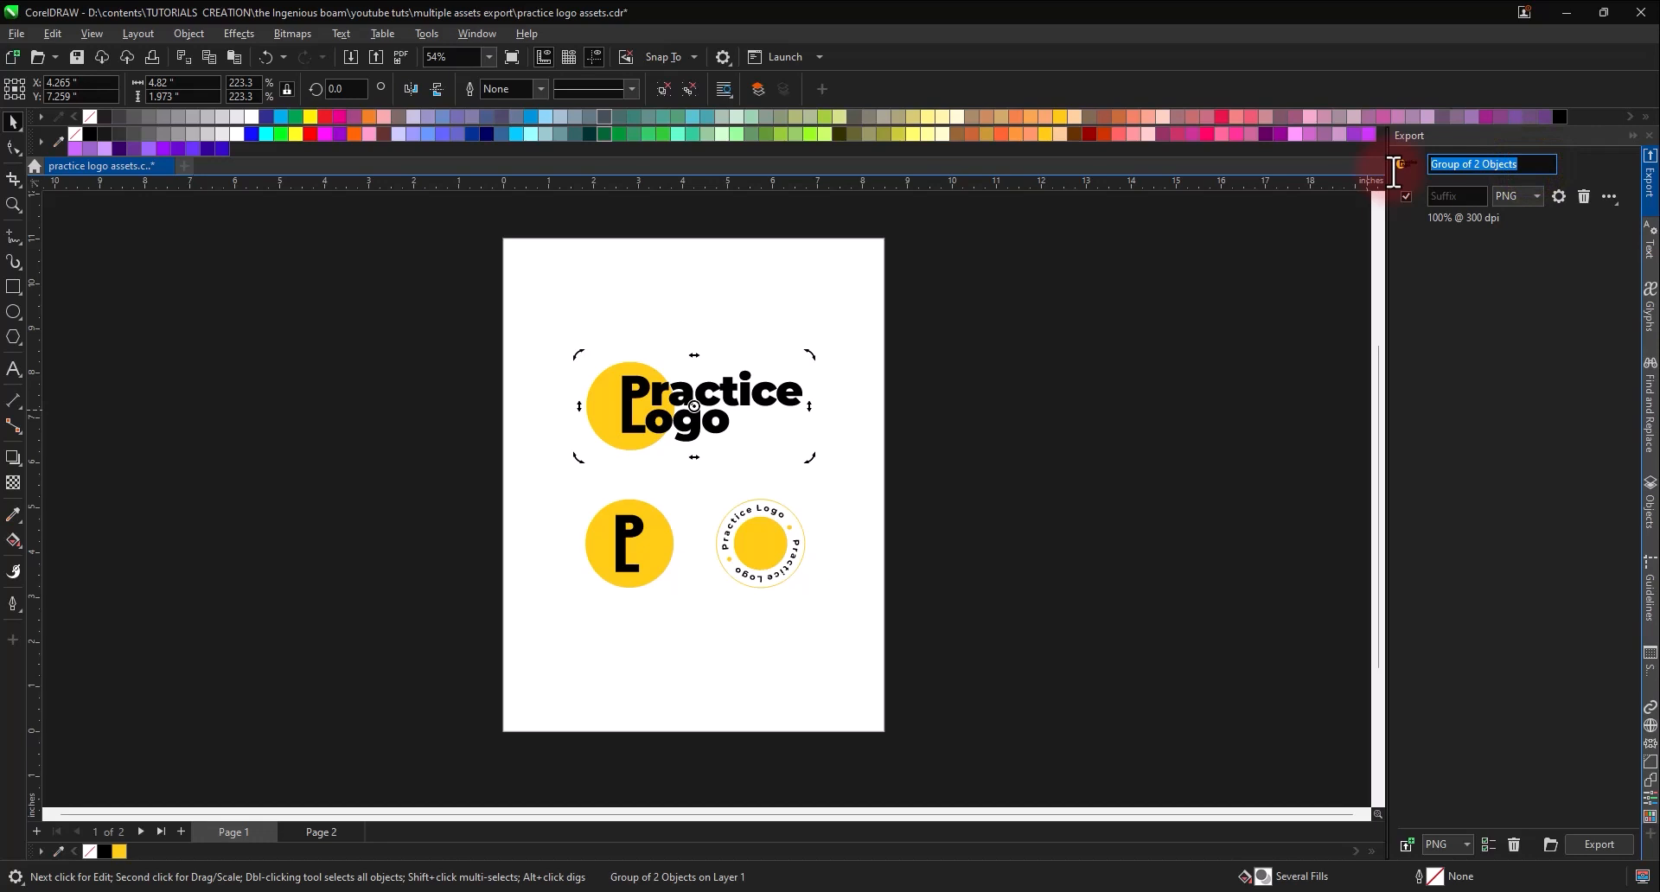
{"action": "type", "text": "Pra"}
{"action": "type", "text": "t"}
{"action": "key", "text": "BackSpace"}
{"action": "key", "text": "BackSpace"}
{"action": "type", "text": "actice logo"}
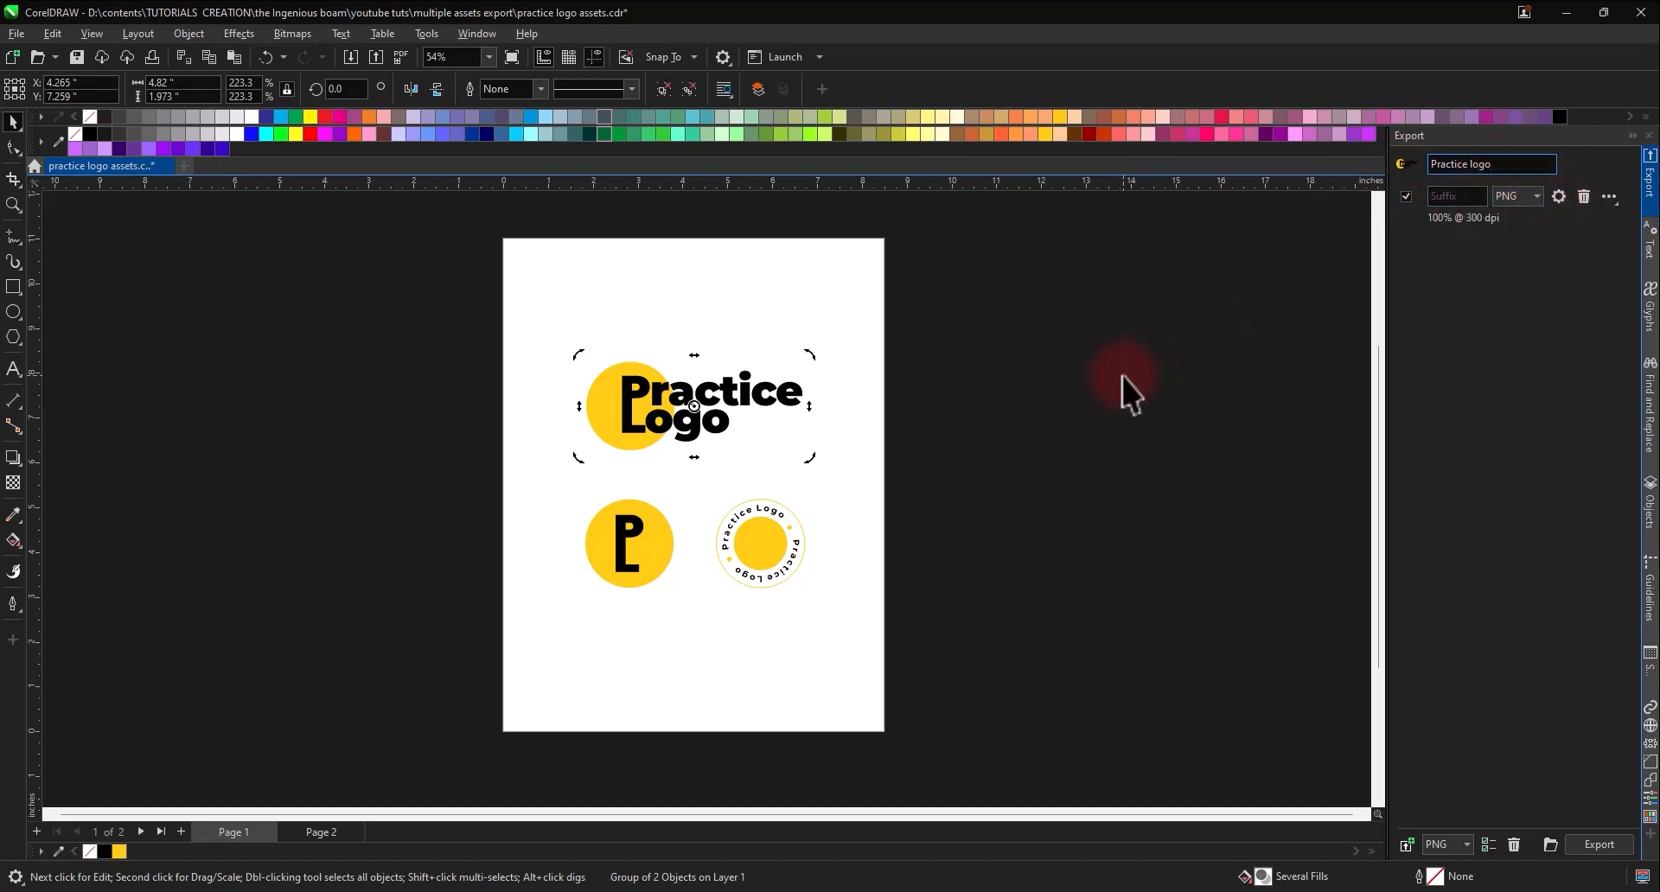
Step: Open the PNG settings of the Practice logo item, choose RGB Color (24-bit) as the color mode and accept them
{"action": "left_click", "coordinate": [1561, 195]}
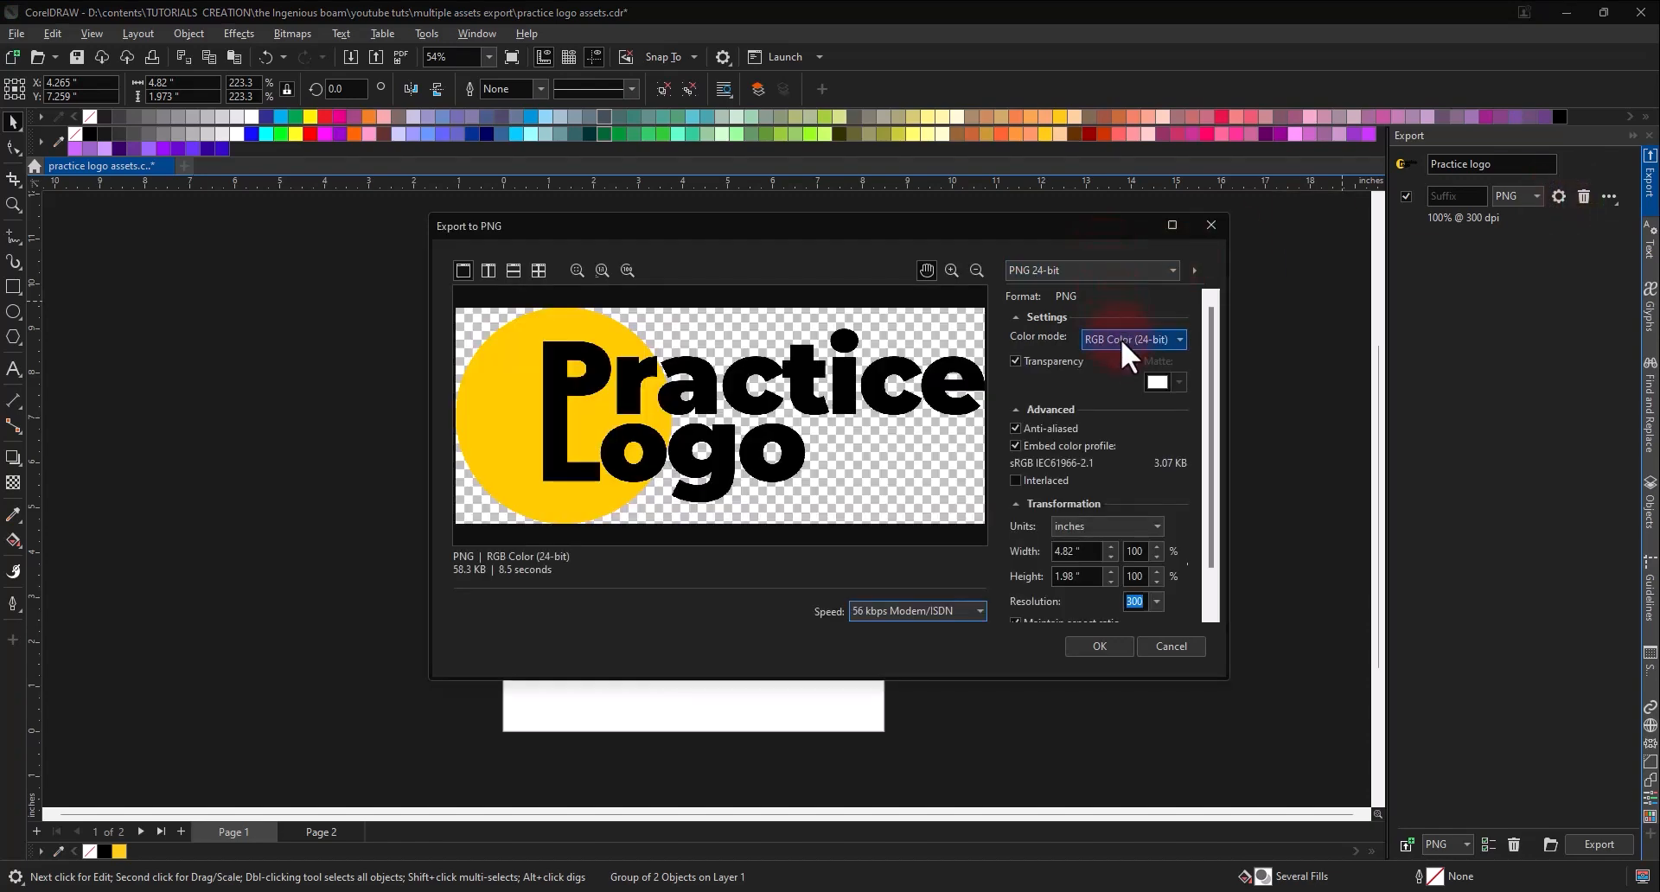
{"action": "left_click", "coordinate": [1181, 338]}
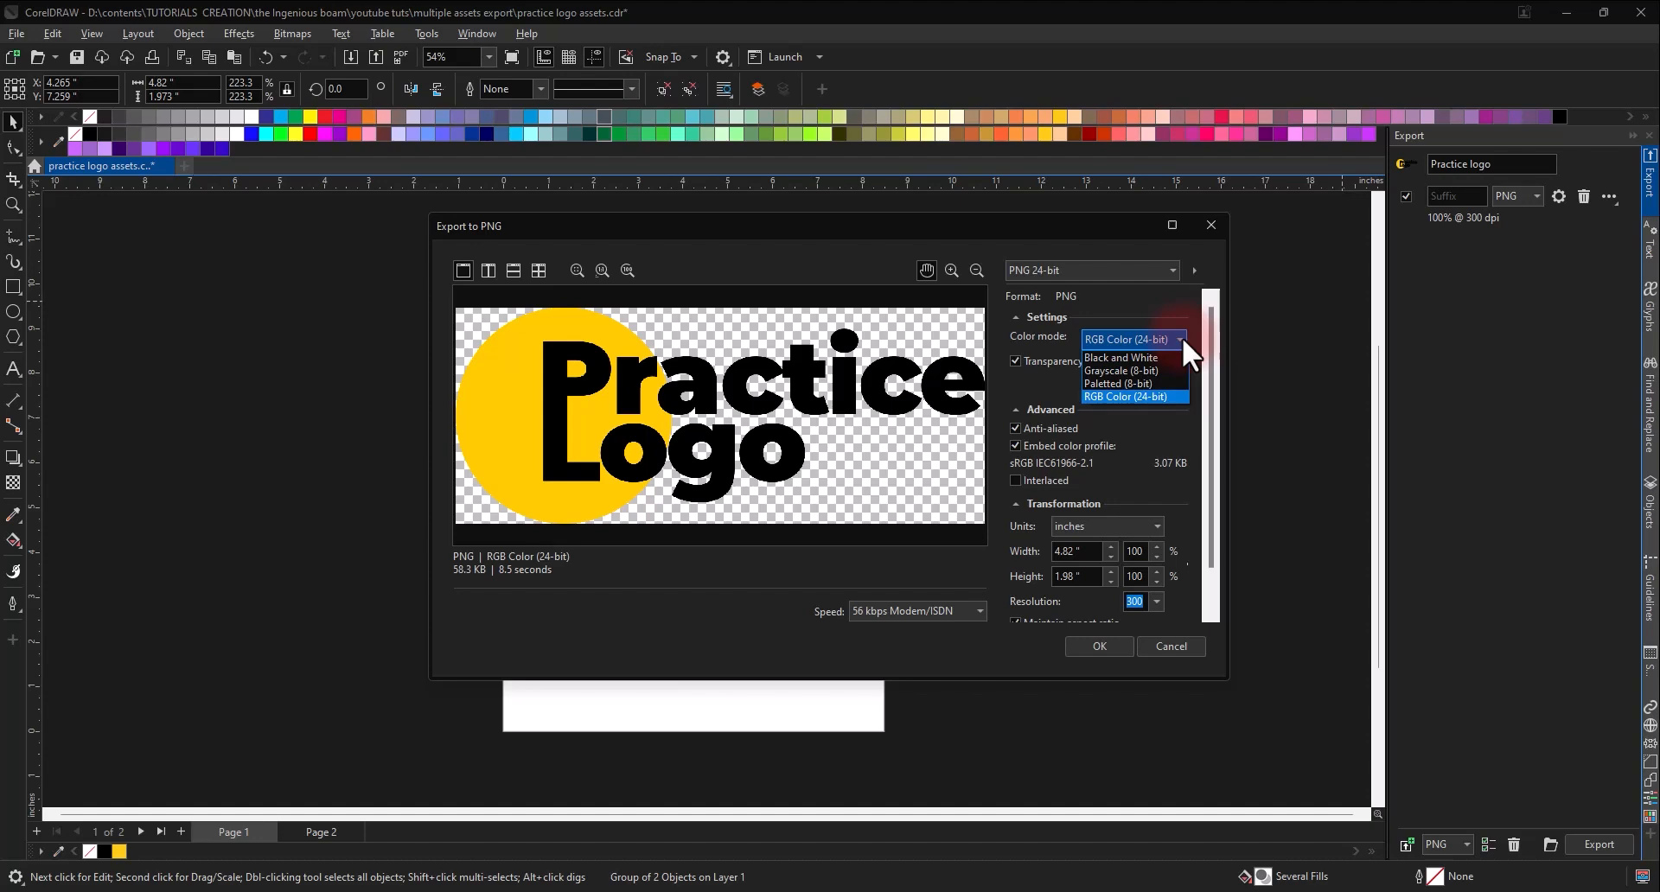
{"action": "left_click", "coordinate": [1208, 373]}
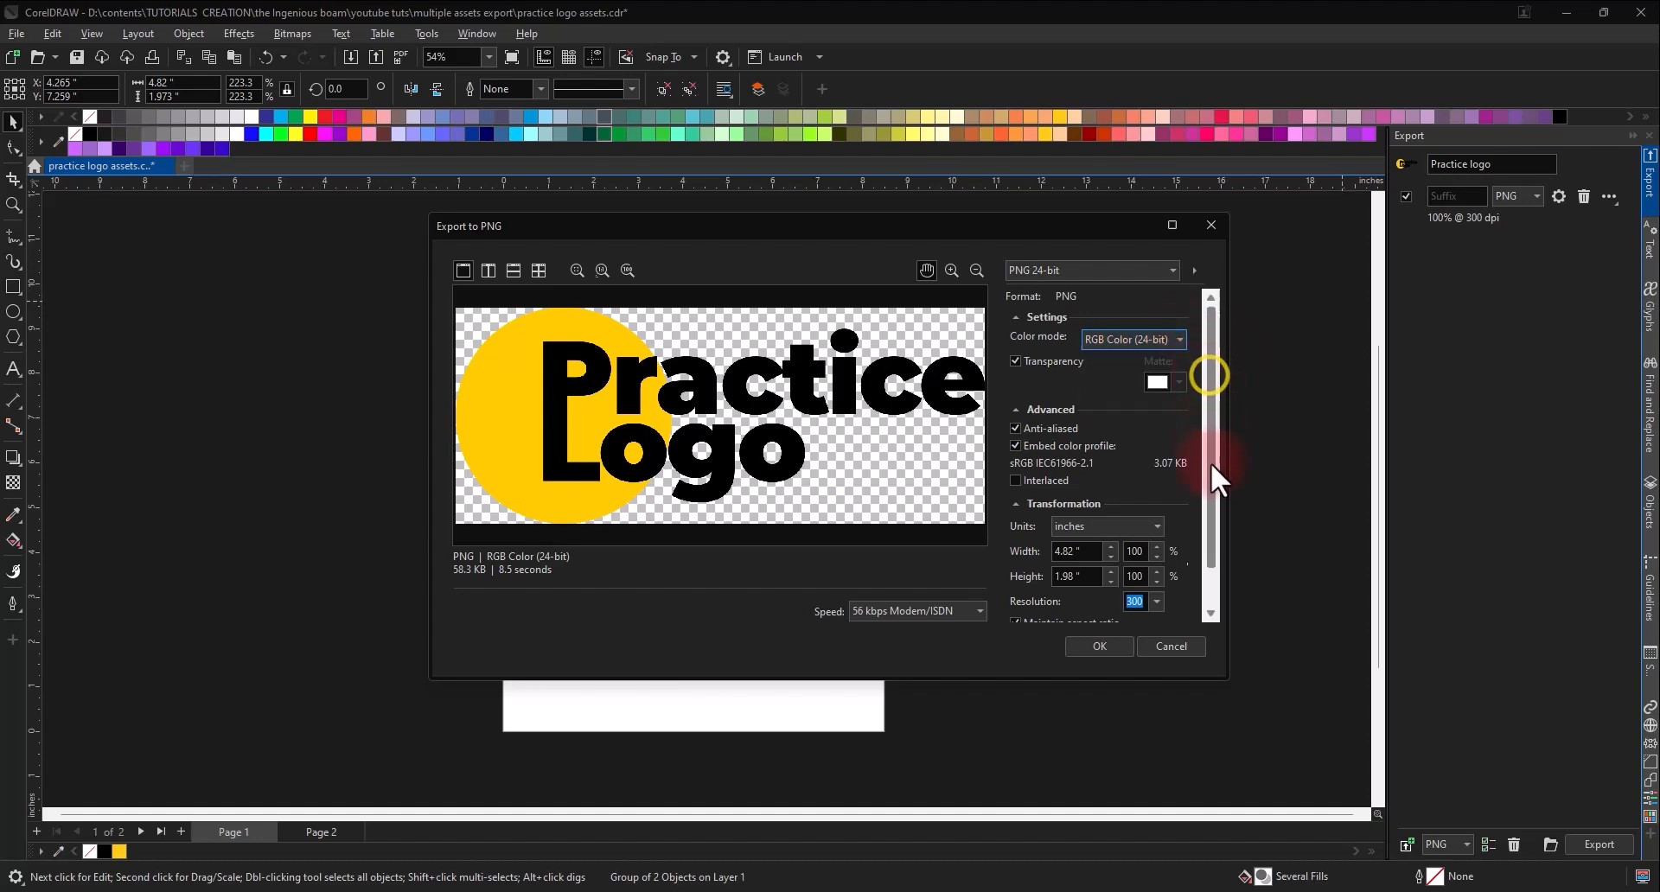
{"action": "left_click", "coordinate": [1209, 479]}
{"action": "left_click_drag", "start_coordinate": [1209, 529], "coordinate": [1209, 418]}
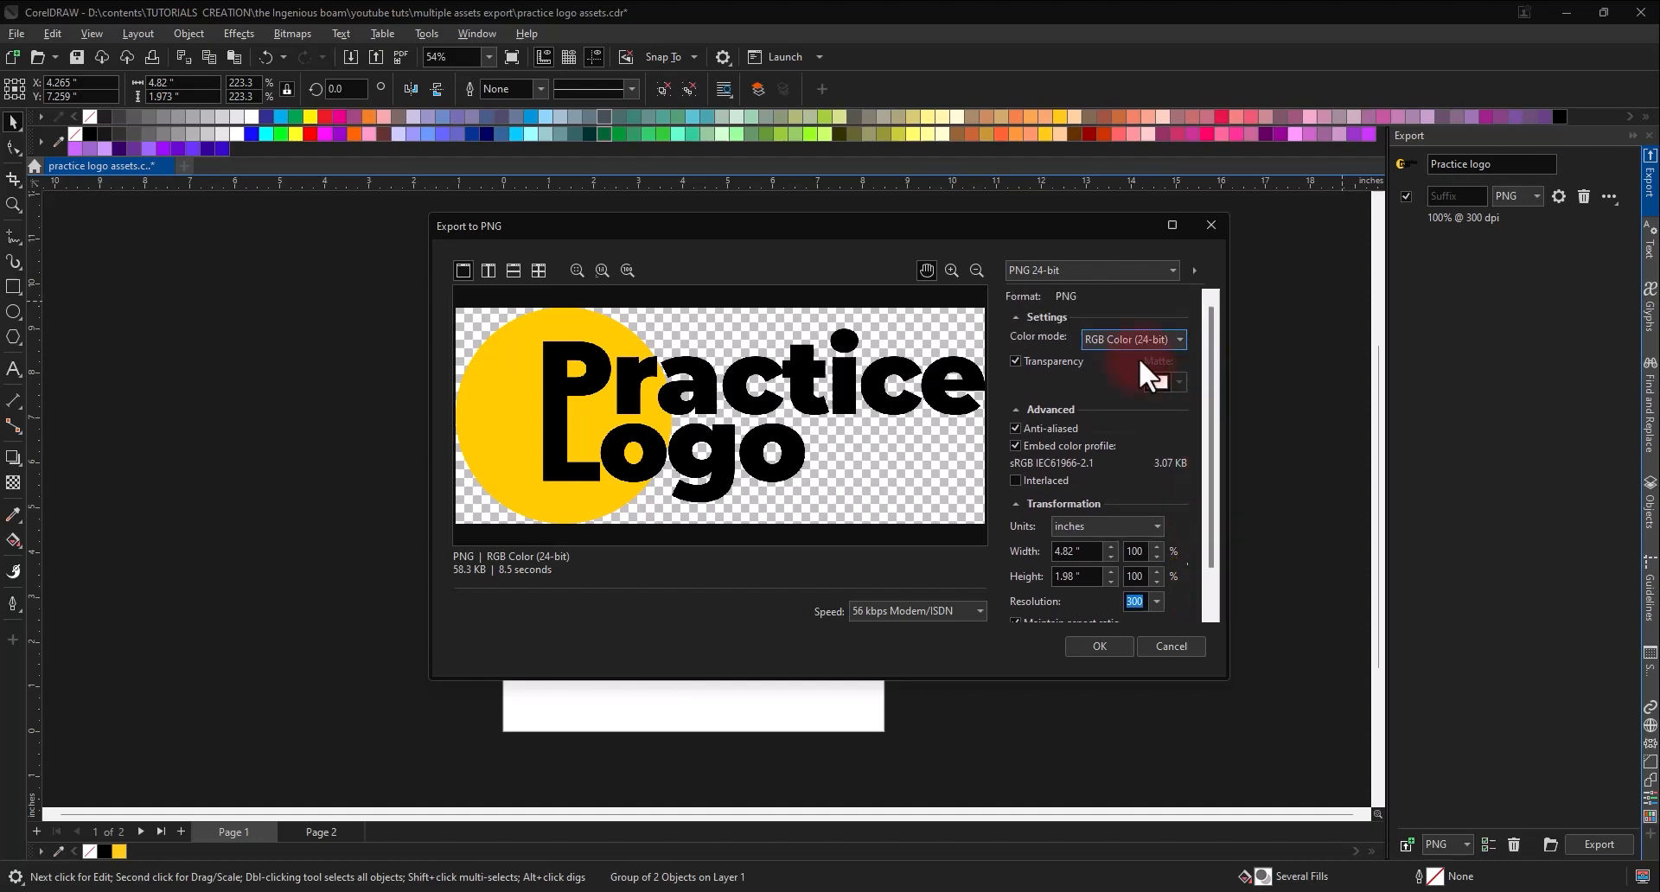
{"action": "left_click", "coordinate": [1161, 337]}
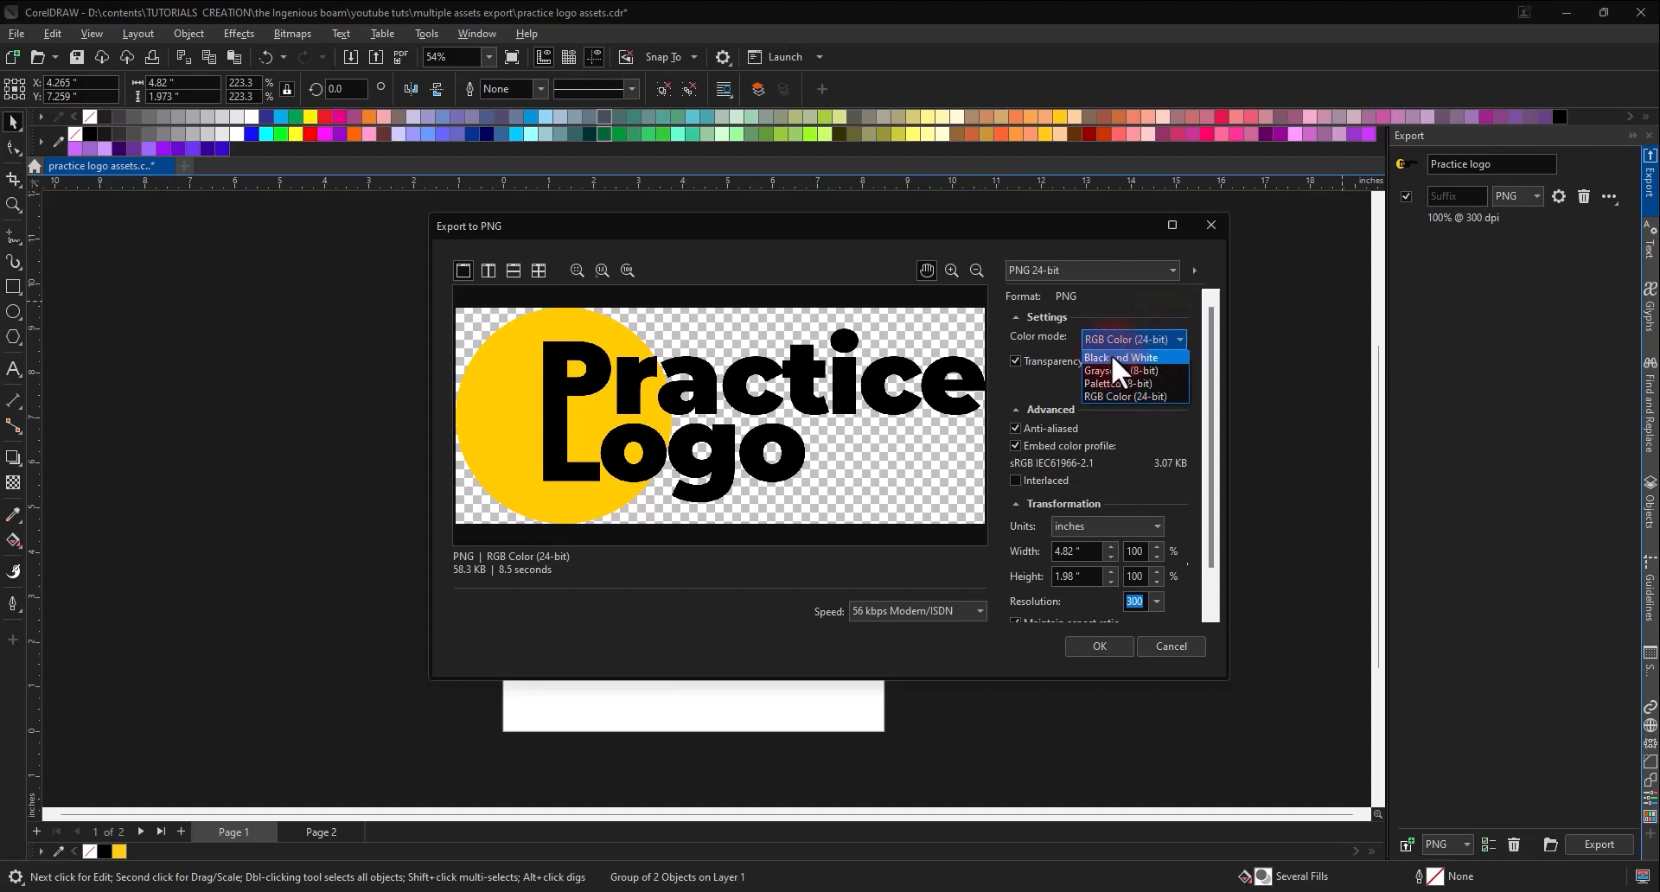
{"action": "left_click", "coordinate": [1119, 396]}
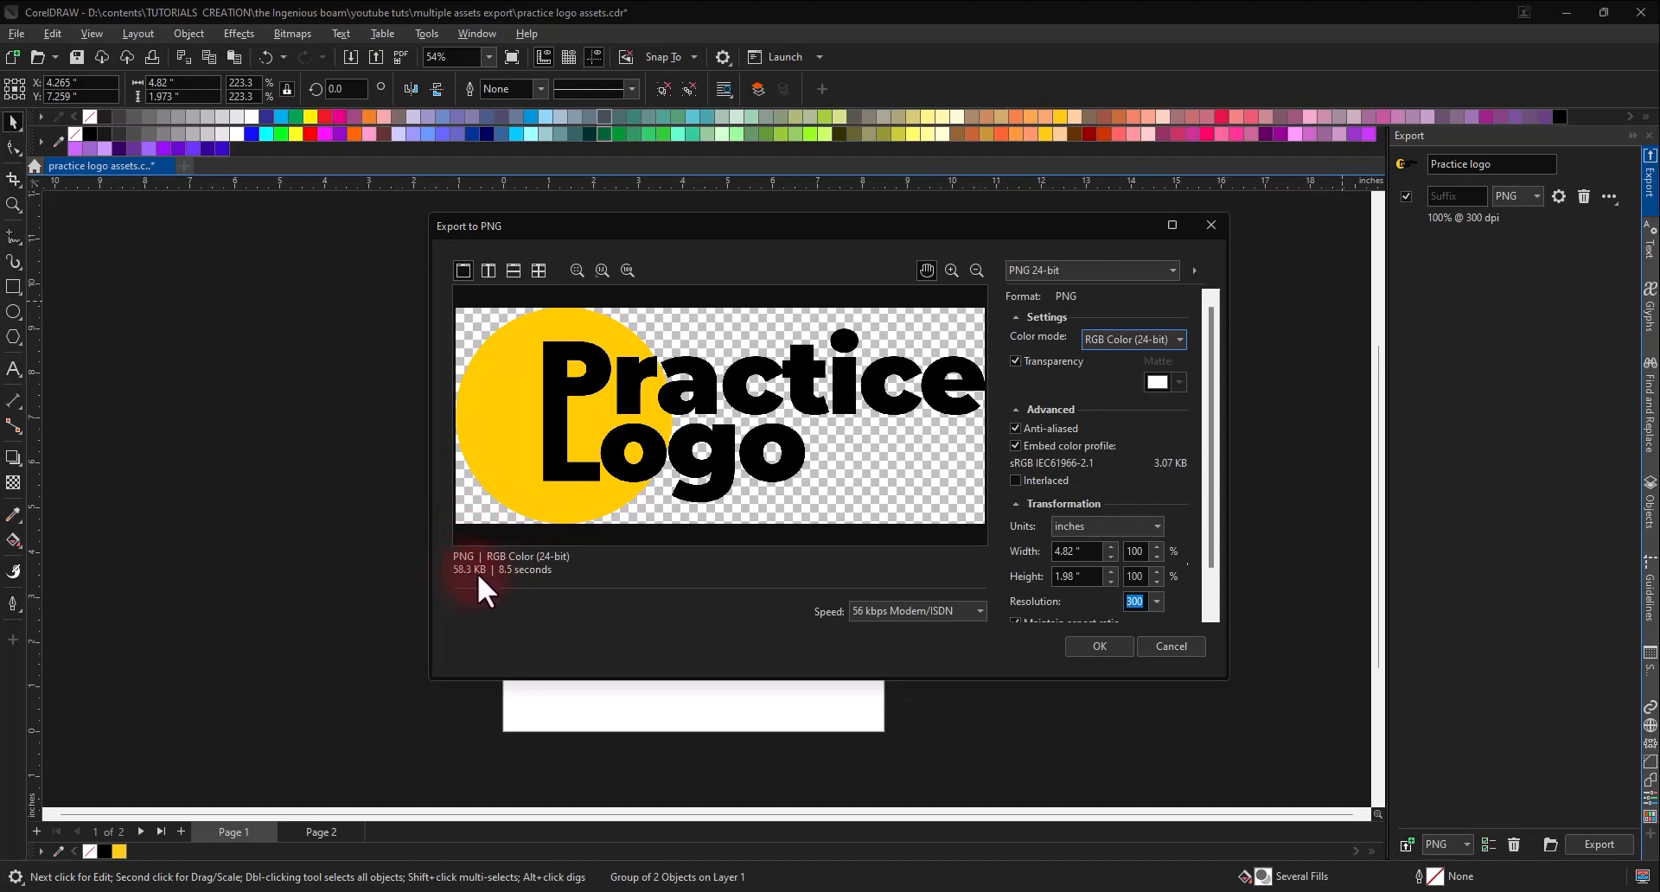
{"action": "left_click", "coordinate": [1085, 650]}
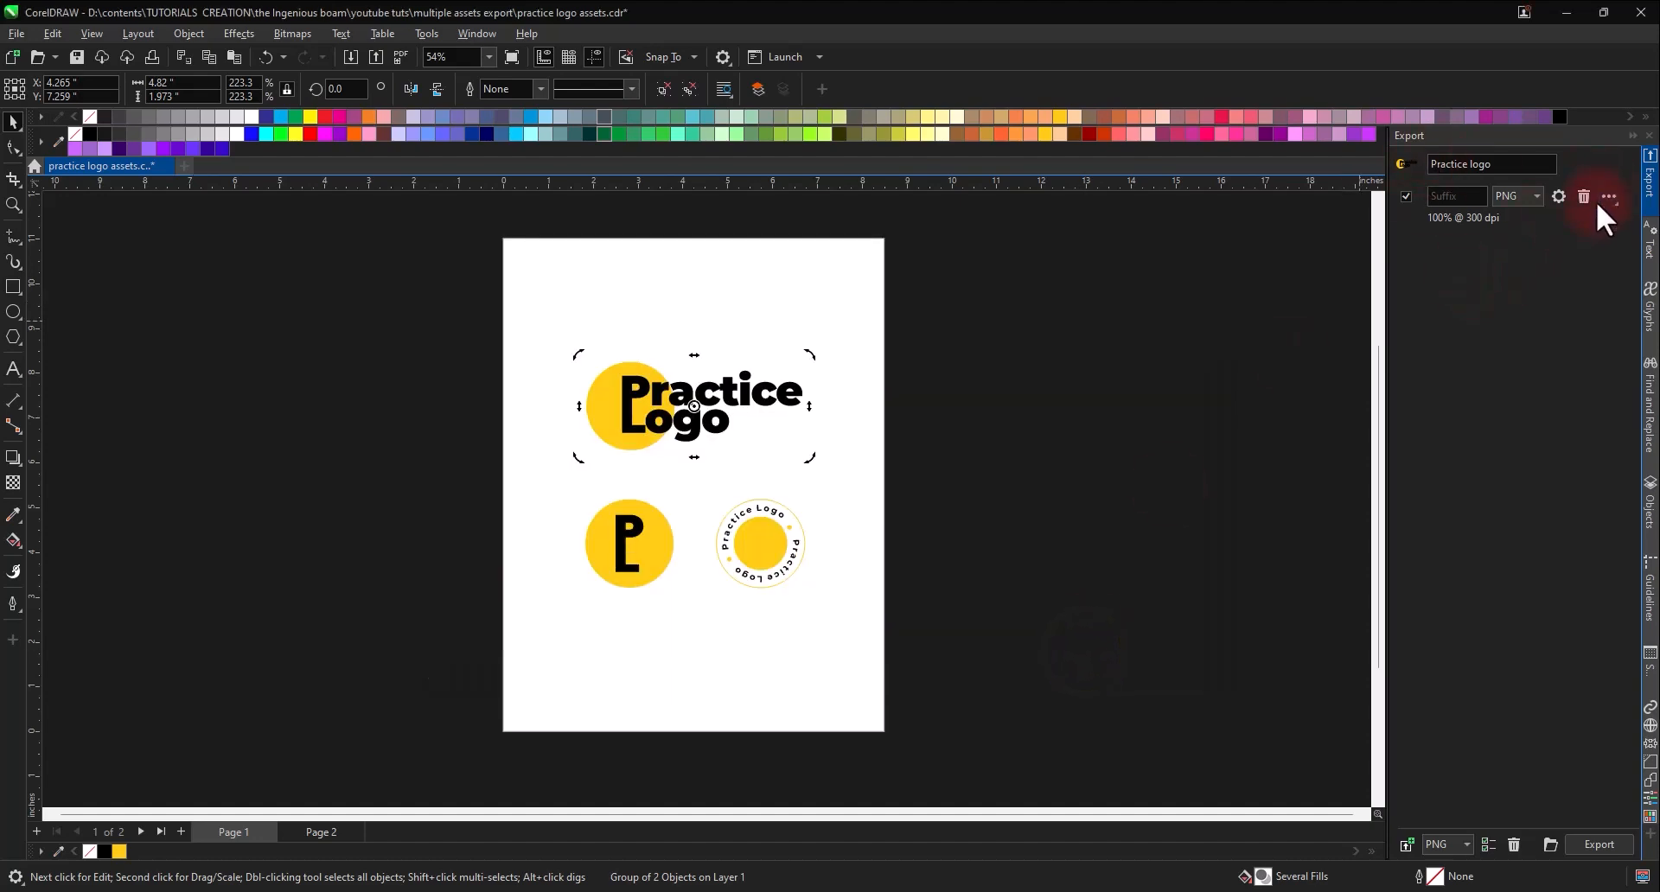
Step: Select the icon and the stamp together and add them as export assets with the main logo item's settings
{"action": "left_click_drag", "start_coordinate": [542, 465], "coordinate": [836, 618]}
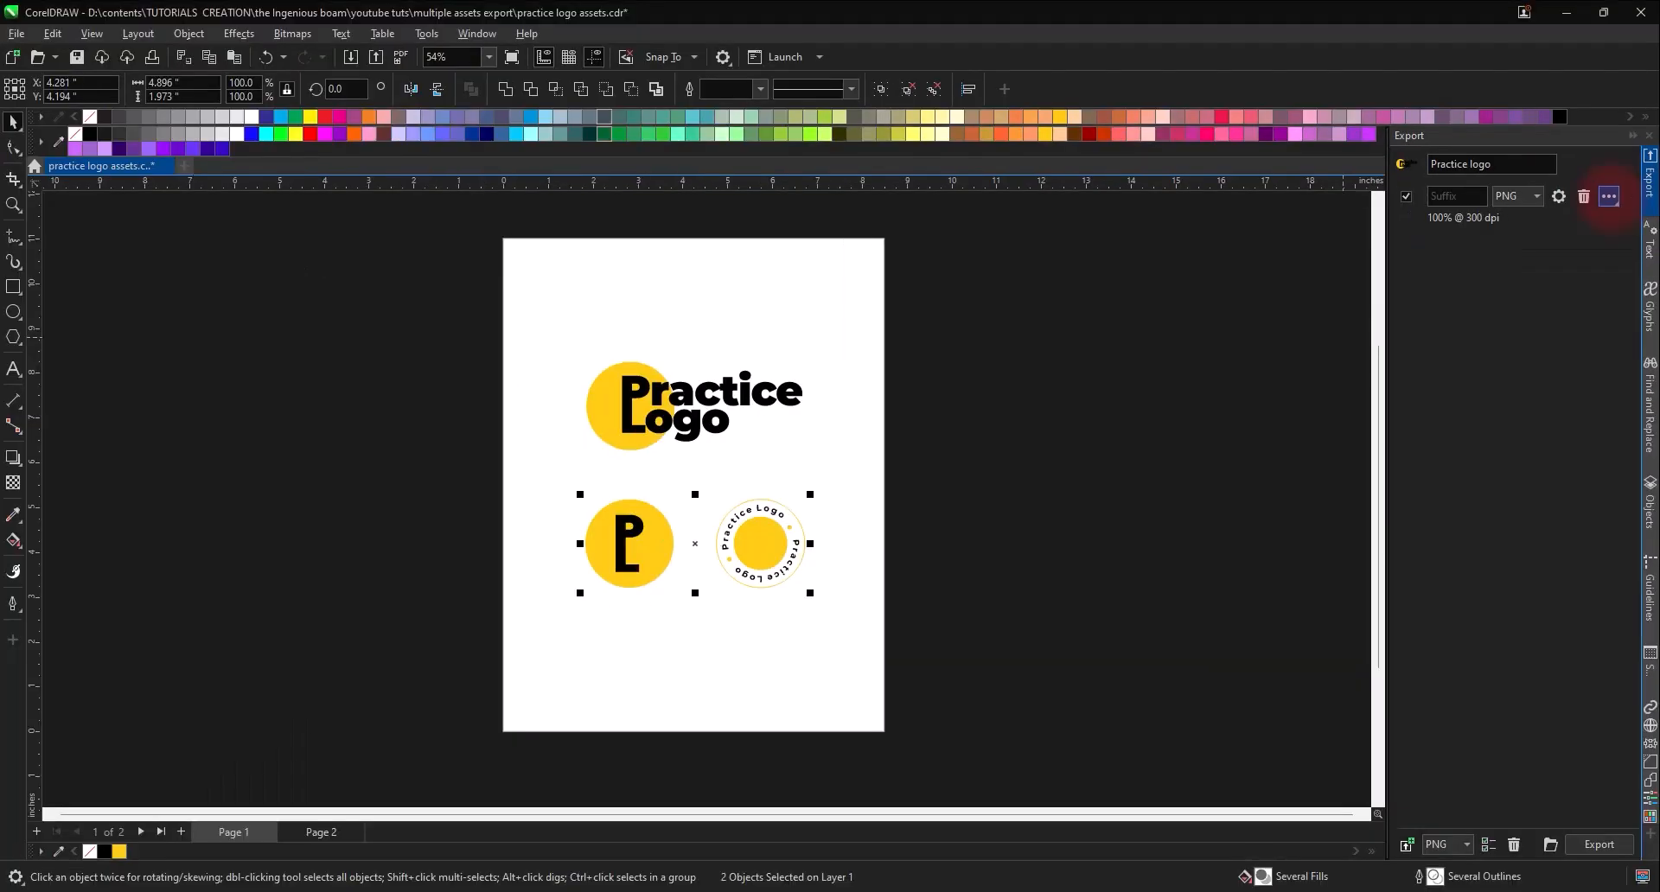
{"action": "left_click", "coordinate": [1610, 198]}
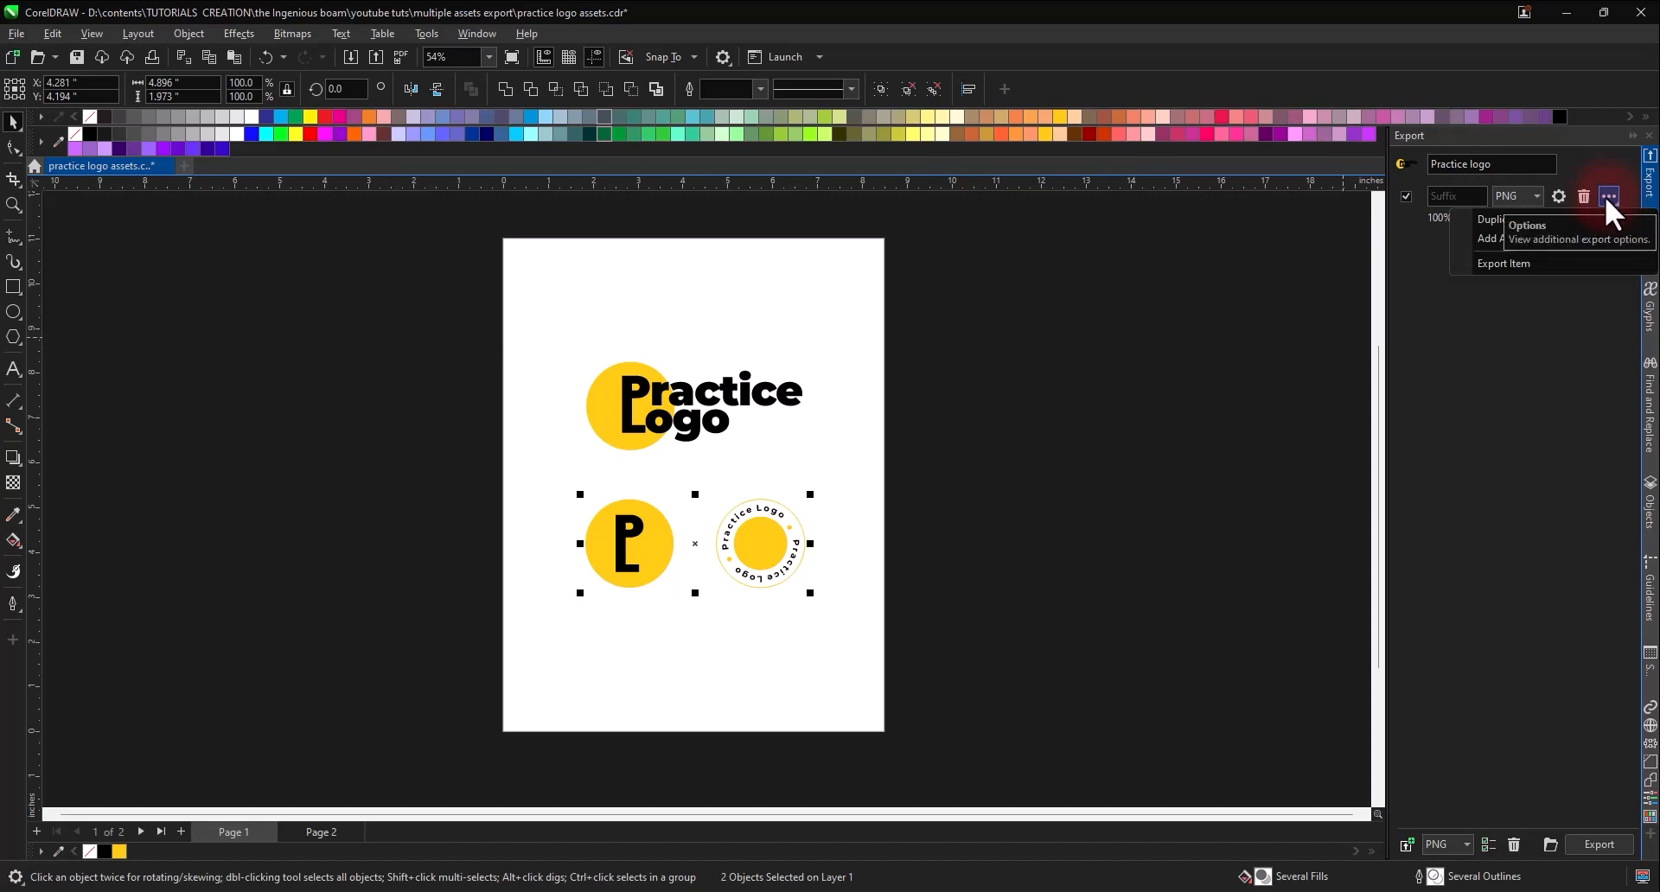
{"action": "left_click", "coordinate": [1605, 195]}
{"action": "left_click", "coordinate": [1603, 194]}
{"action": "left_click", "coordinate": [1603, 195]}
{"action": "left_click", "coordinate": [1603, 196]}
{"action": "left_click", "coordinate": [1602, 196]}
{"action": "left_click", "coordinate": [1608, 193]}
{"action": "left_click", "coordinate": [1606, 194]}
{"action": "left_click", "coordinate": [1606, 194]}
{"action": "left_click", "coordinate": [1606, 195]}
{"action": "left_click", "coordinate": [1607, 195]}
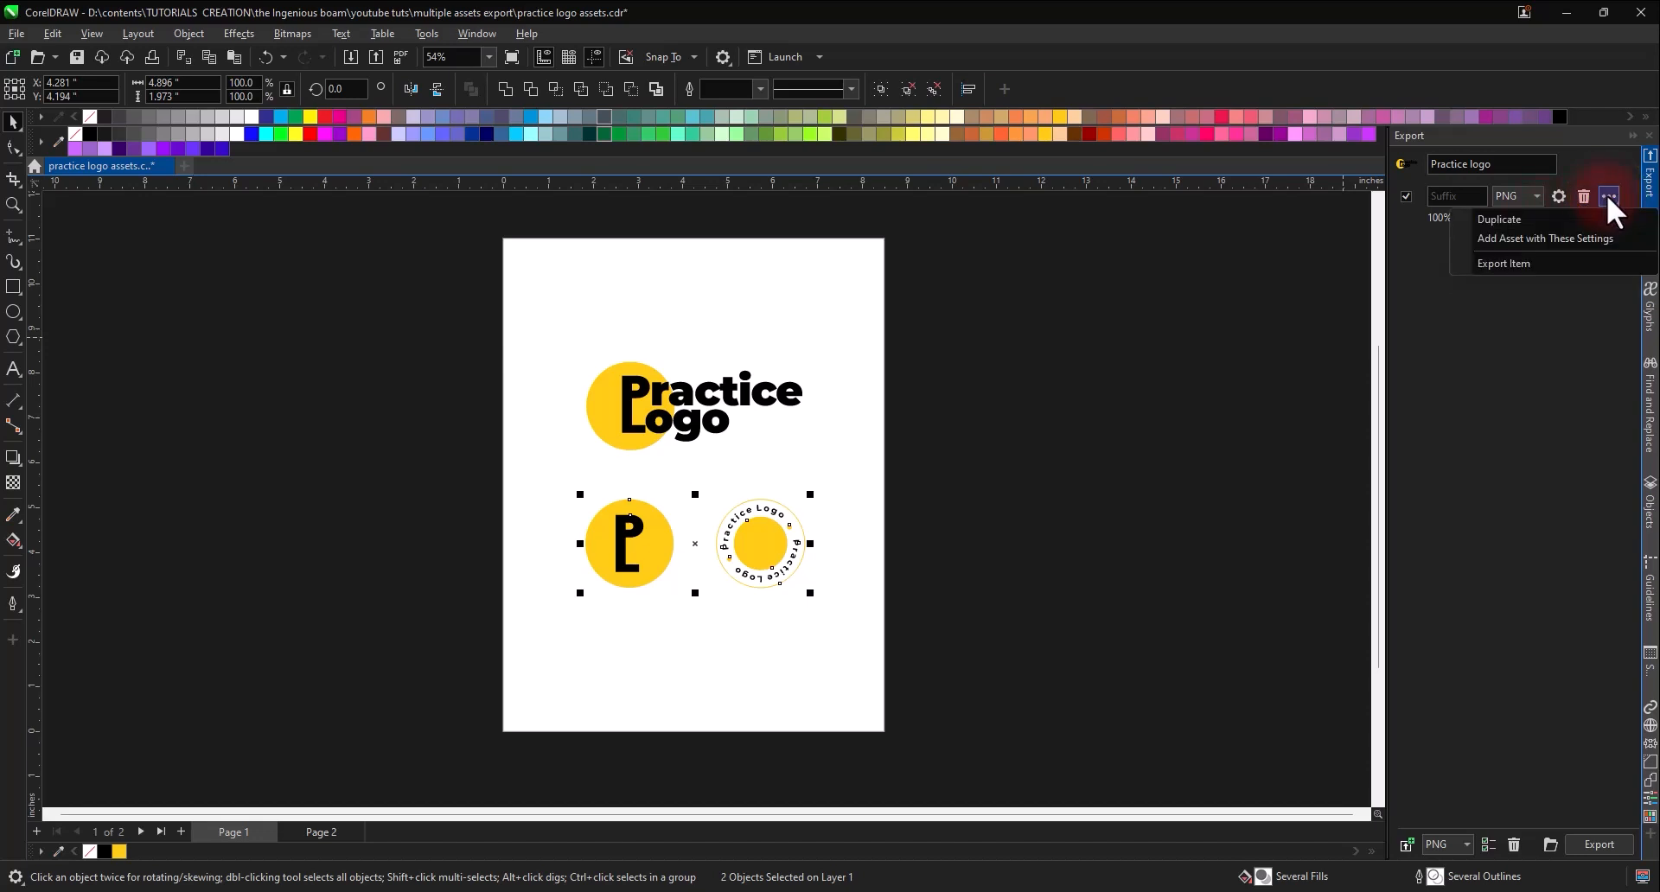
{"action": "left_click", "coordinate": [1535, 242]}
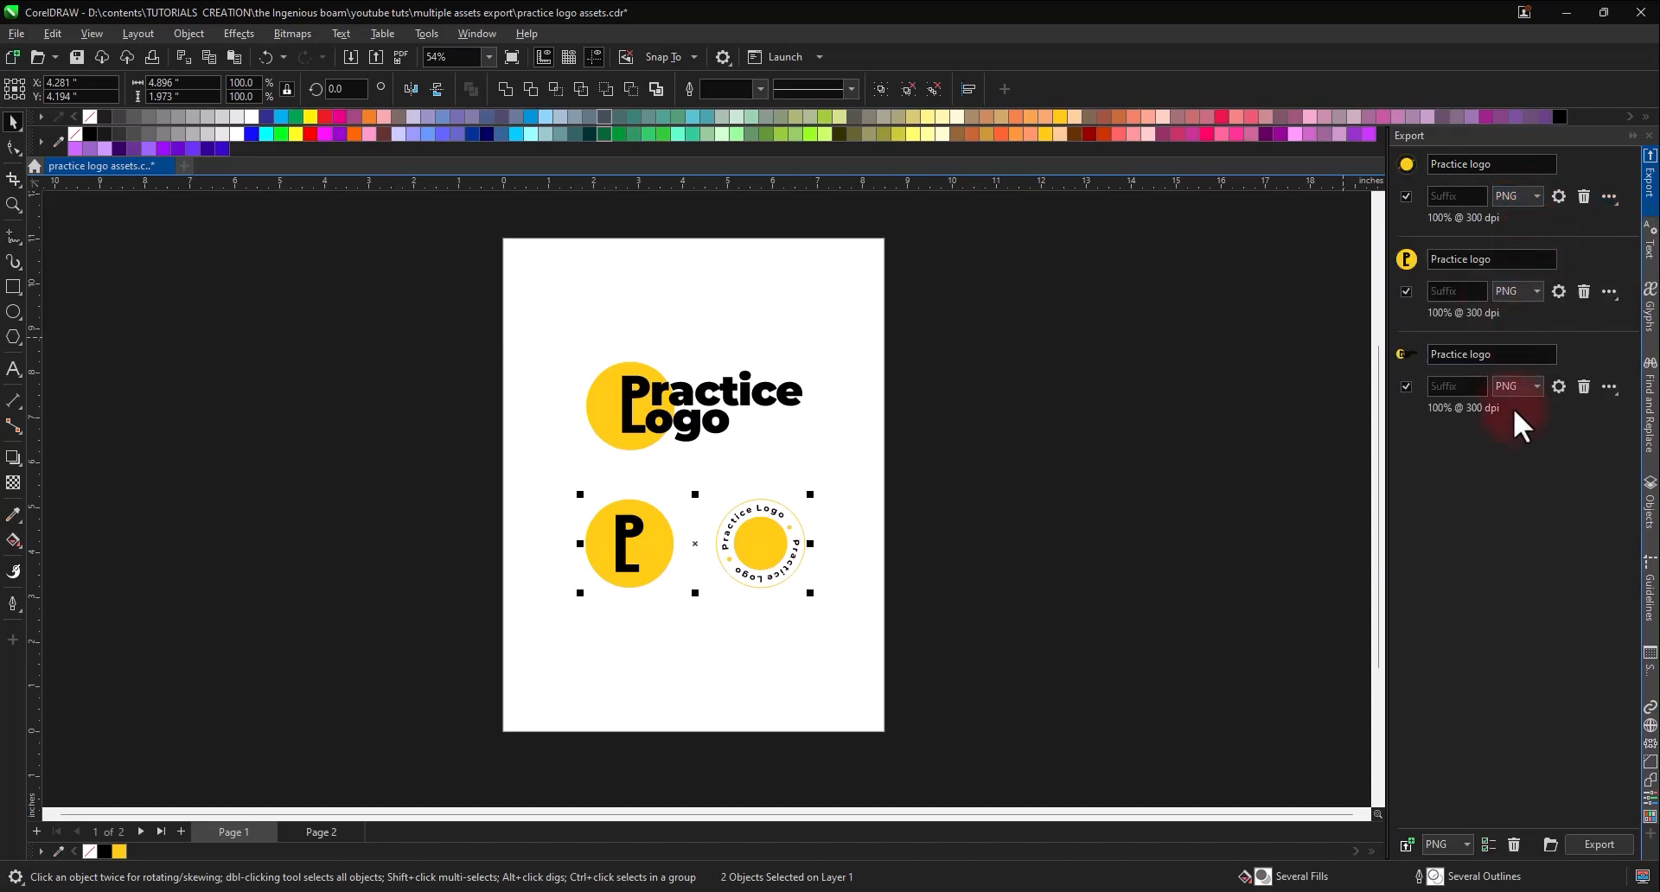
Step: Rename the icon's export item to "Practice logo icon"
{"action": "left_click", "coordinate": [1516, 261]}
{"action": "left_click", "coordinate": [1516, 261]}
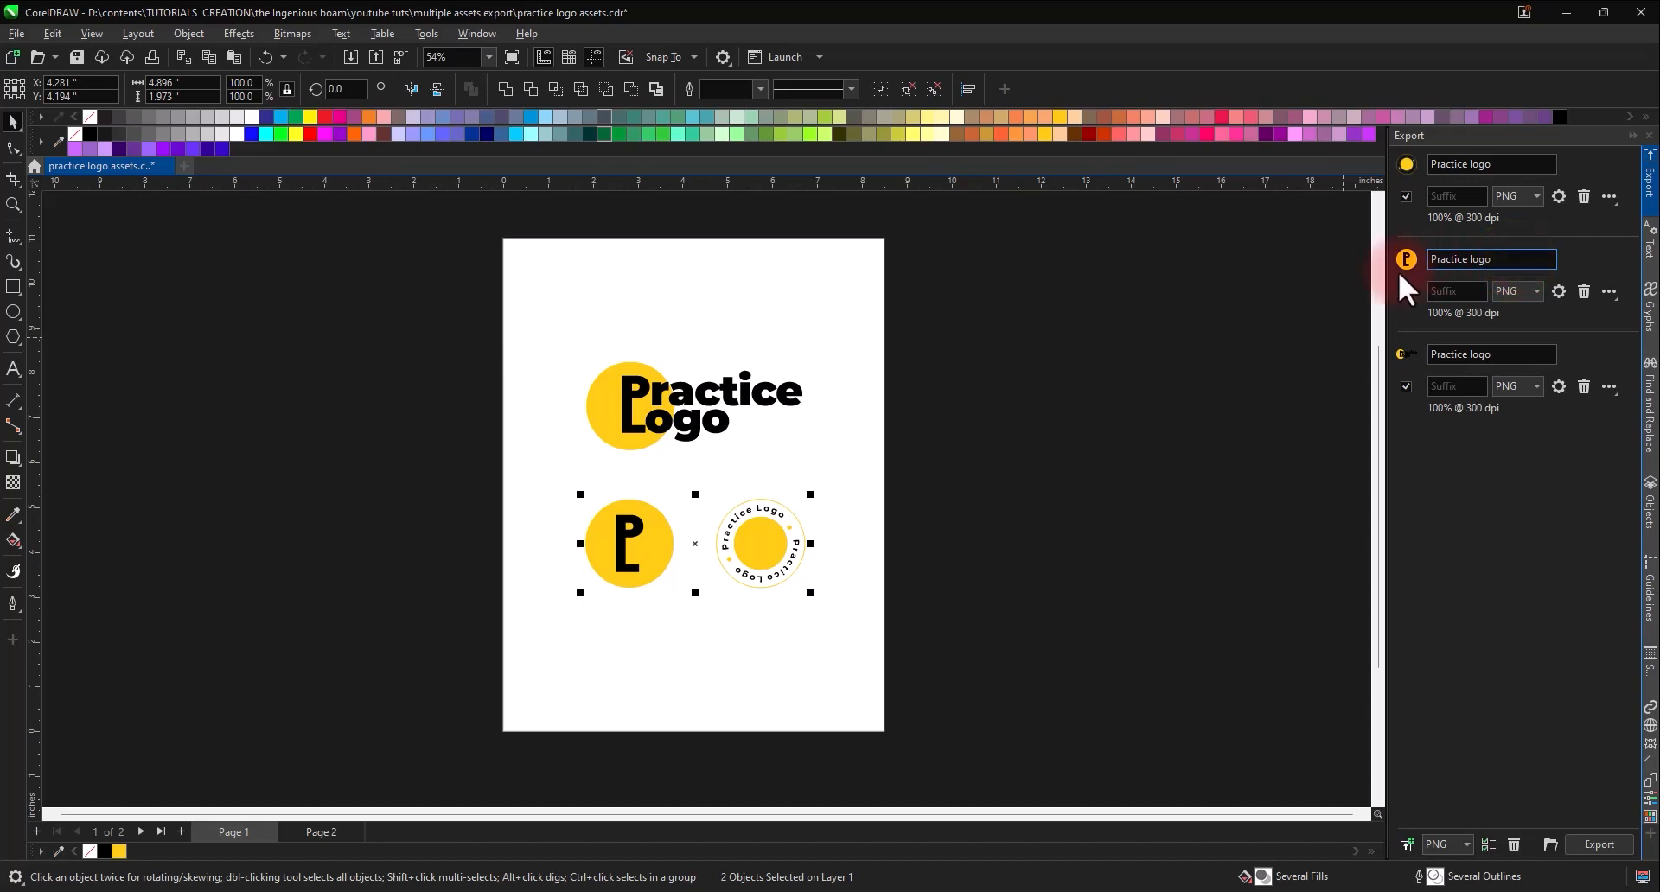
{"action": "left_click", "coordinate": [1514, 264]}
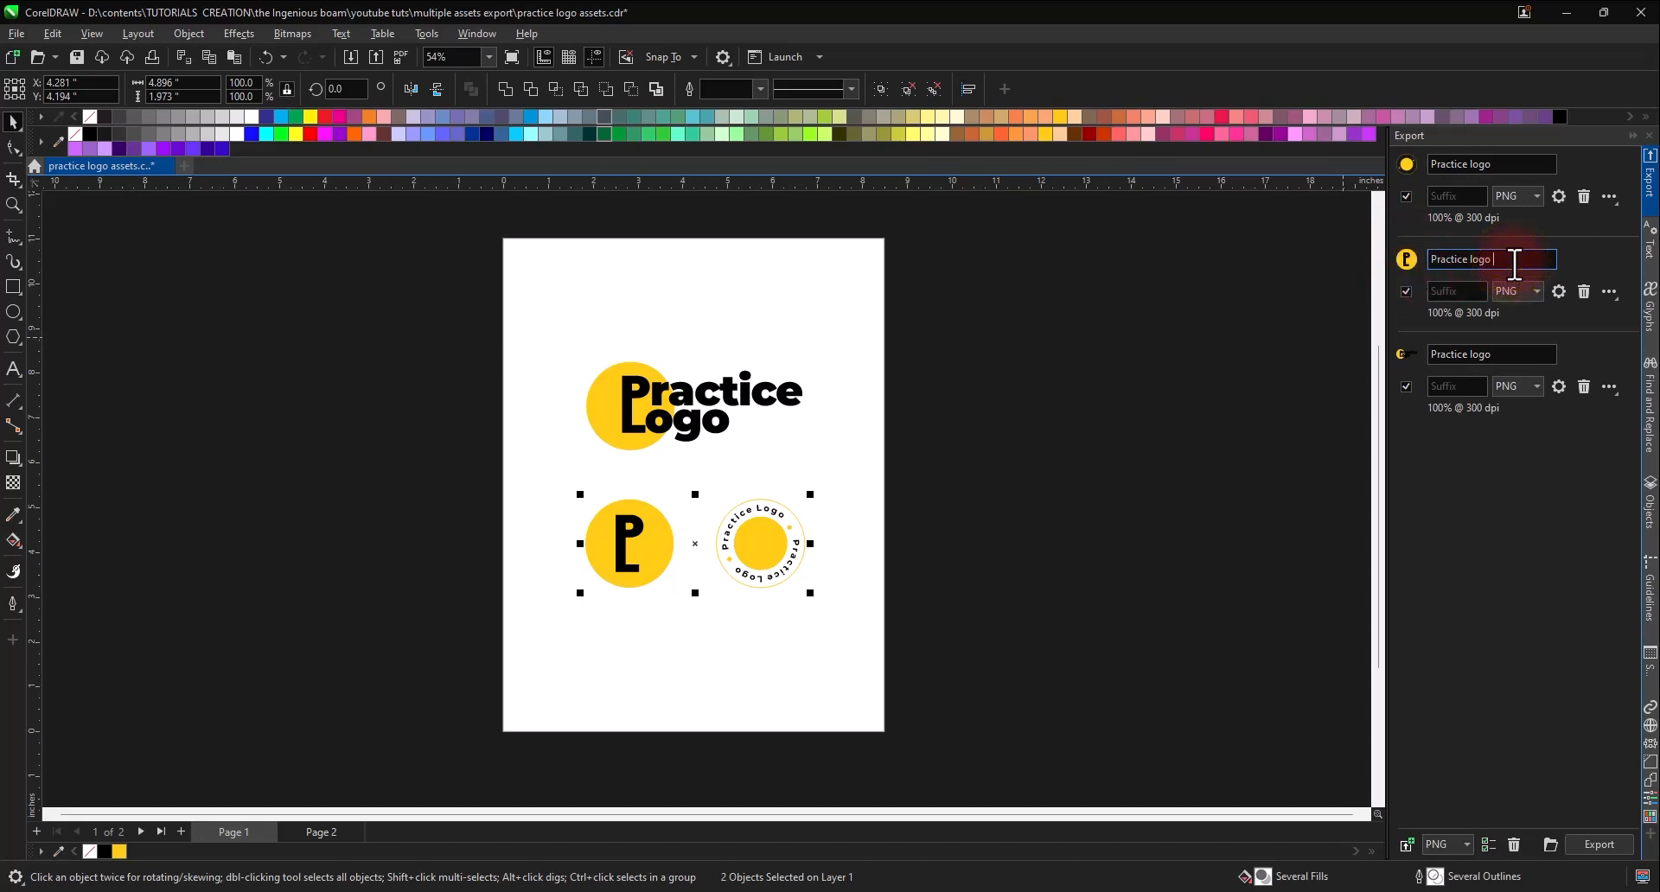
{"action": "type", "text": "icon"}
Step: Rename the stamp's export item to "Practice logo stamp" and the main logo's item to "Practice logo main"
{"action": "left_click", "coordinate": [1510, 164]}
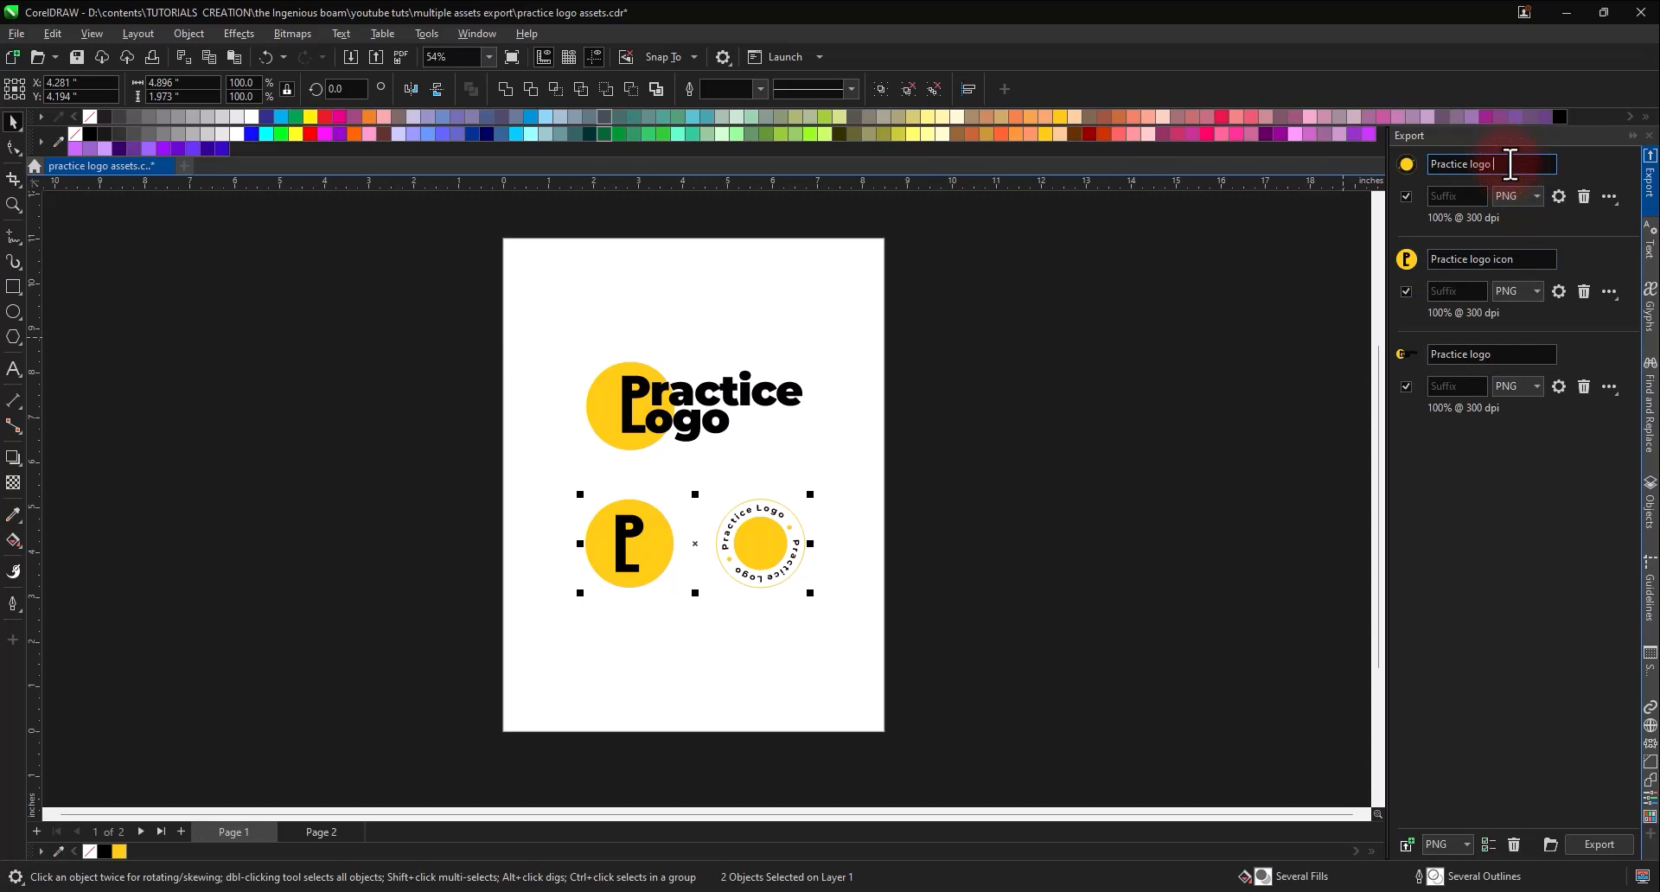
{"action": "type", "text": "stamp"}
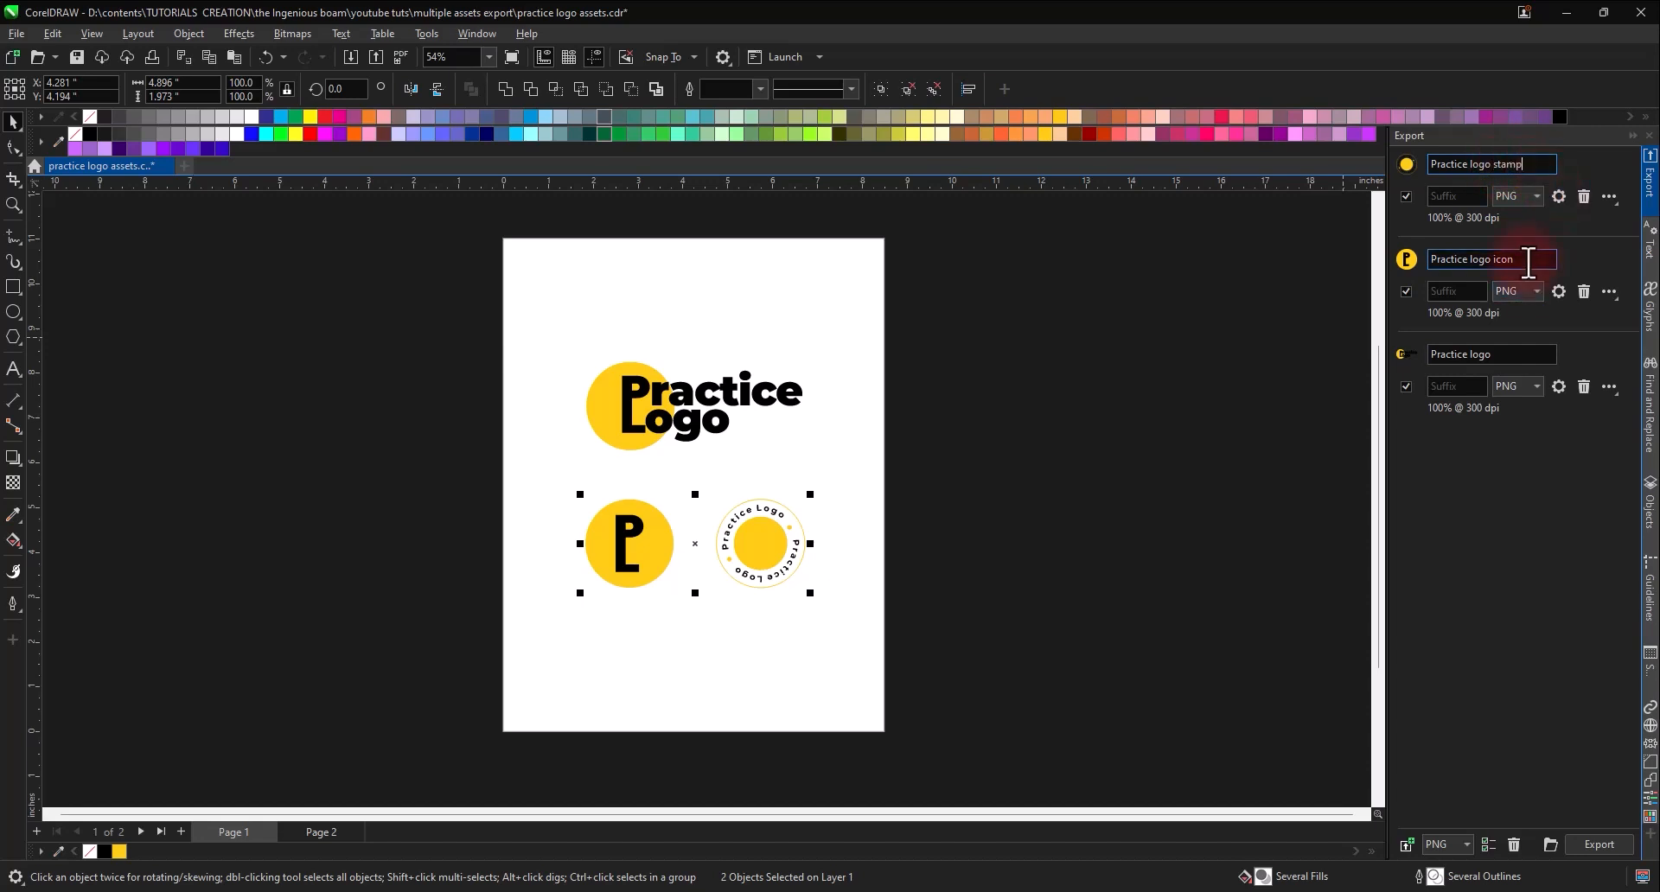
{"action": "left_click", "coordinate": [1524, 357]}
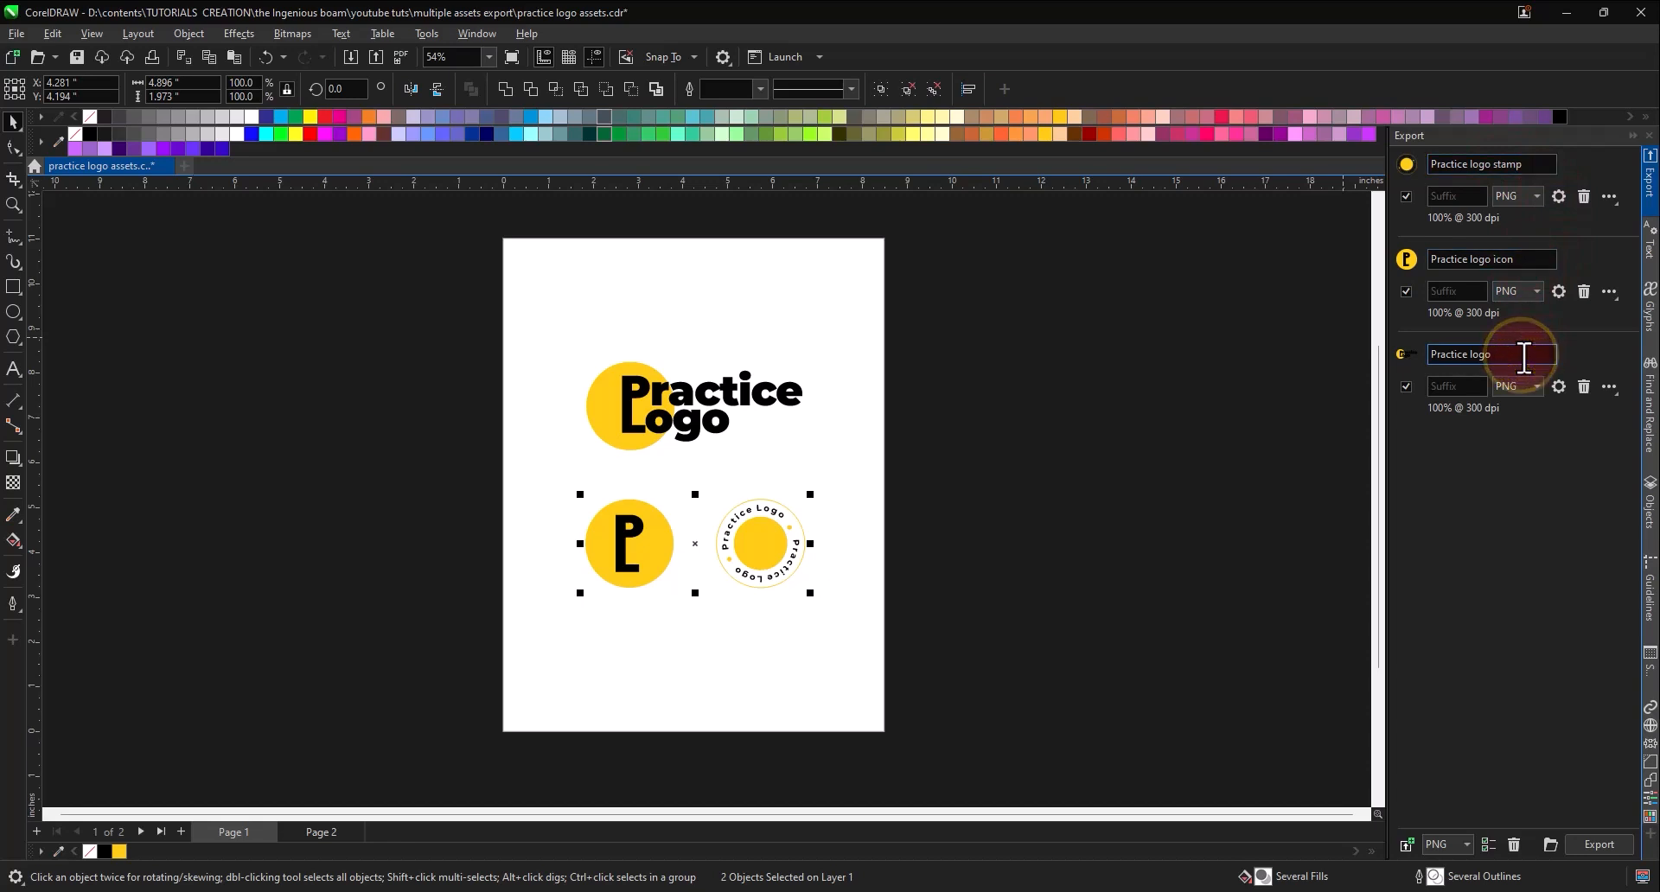
{"action": "type", "text": "main"}
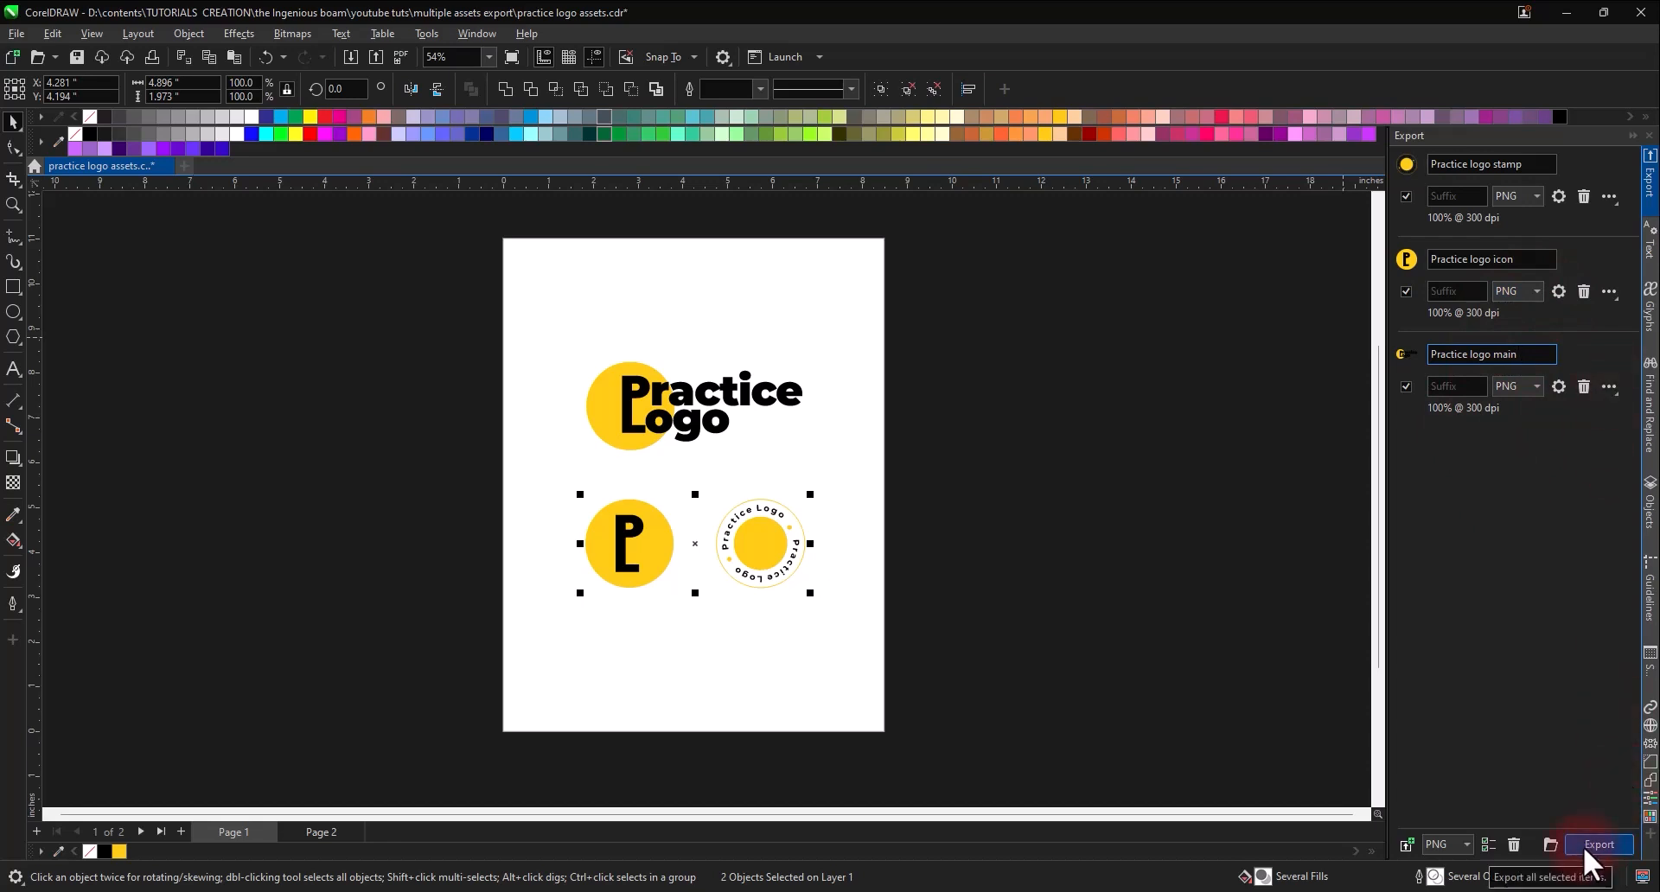
{"action": "left_click", "coordinate": [1548, 350]}
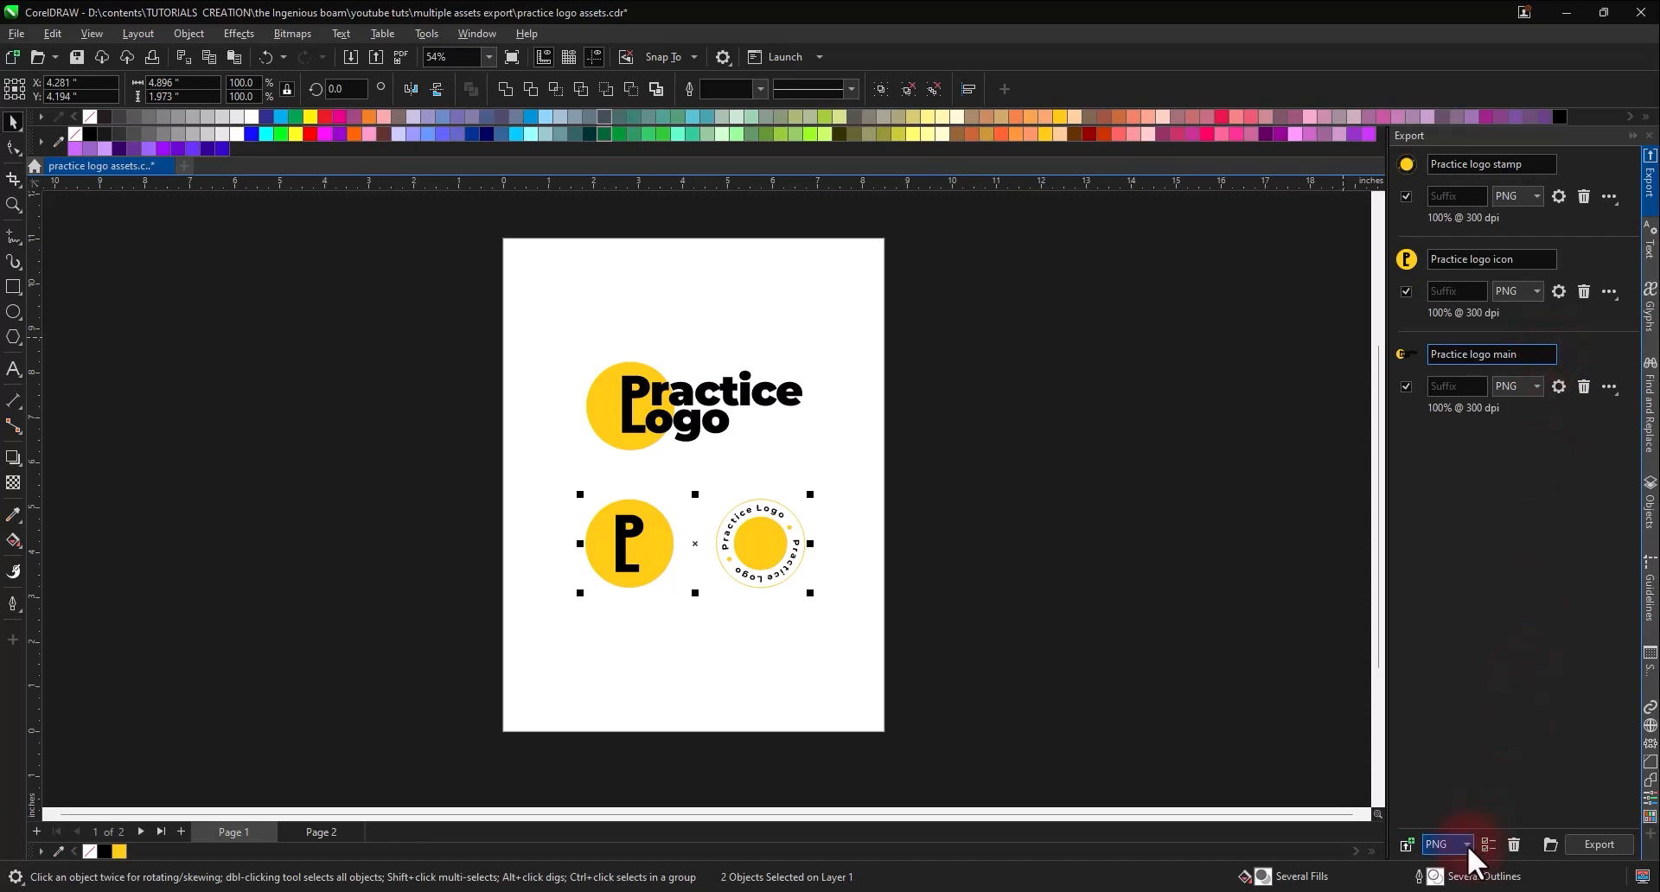
Step: Select the main logo, icon and stamp together and add an SVG export to all three assets
{"action": "left_click_drag", "start_coordinate": [542, 327], "coordinate": [859, 618]}
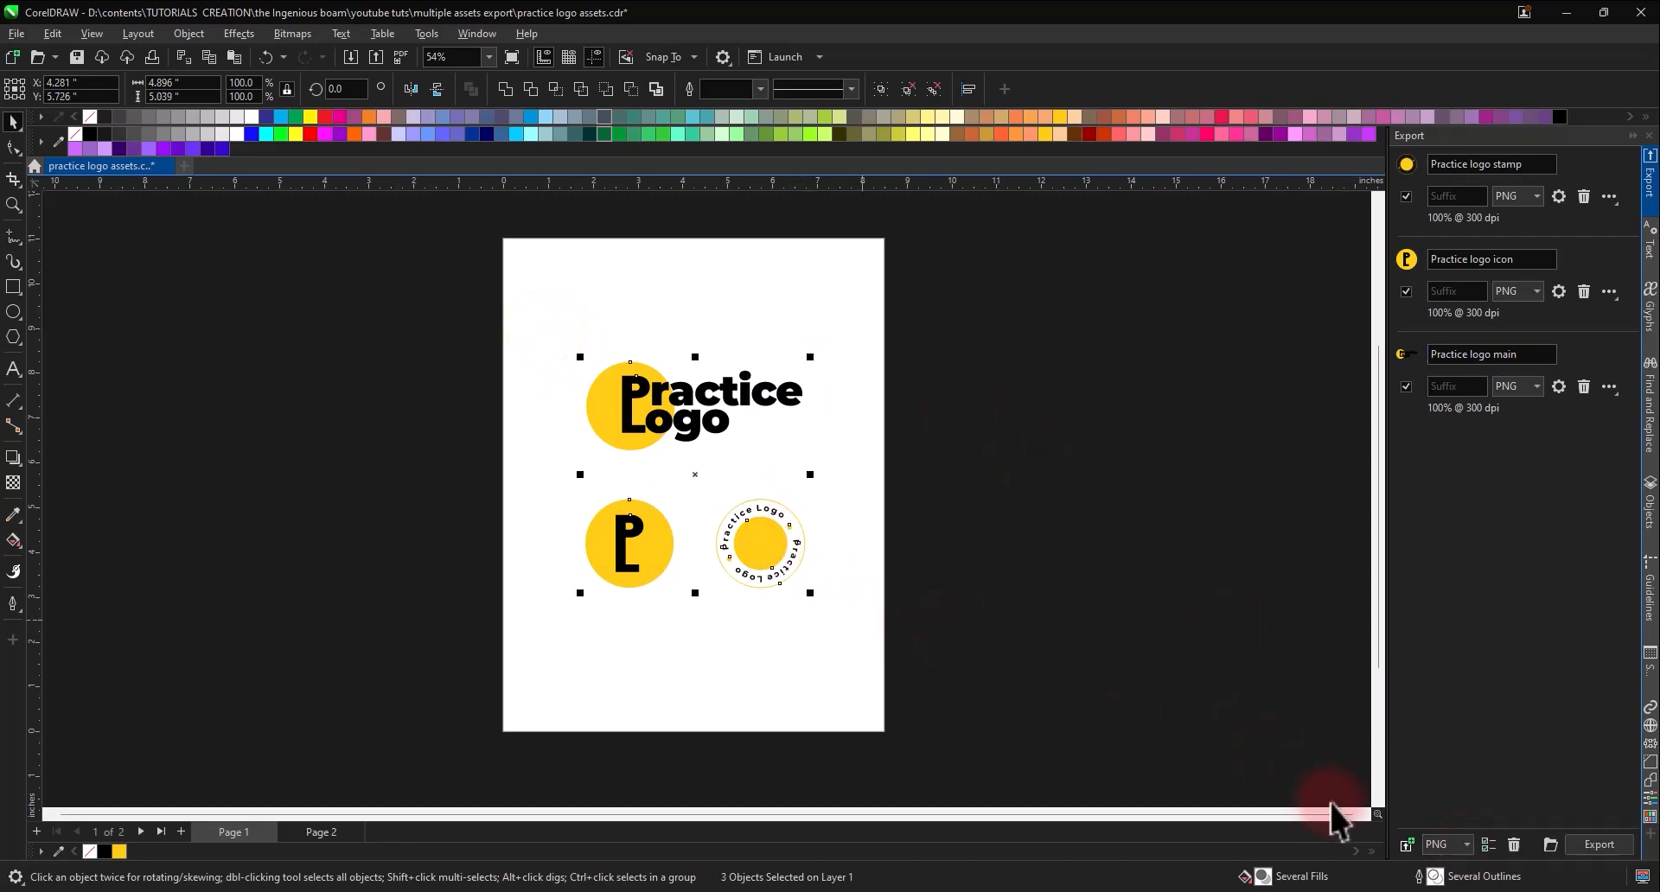
{"action": "left_click", "coordinate": [1468, 844]}
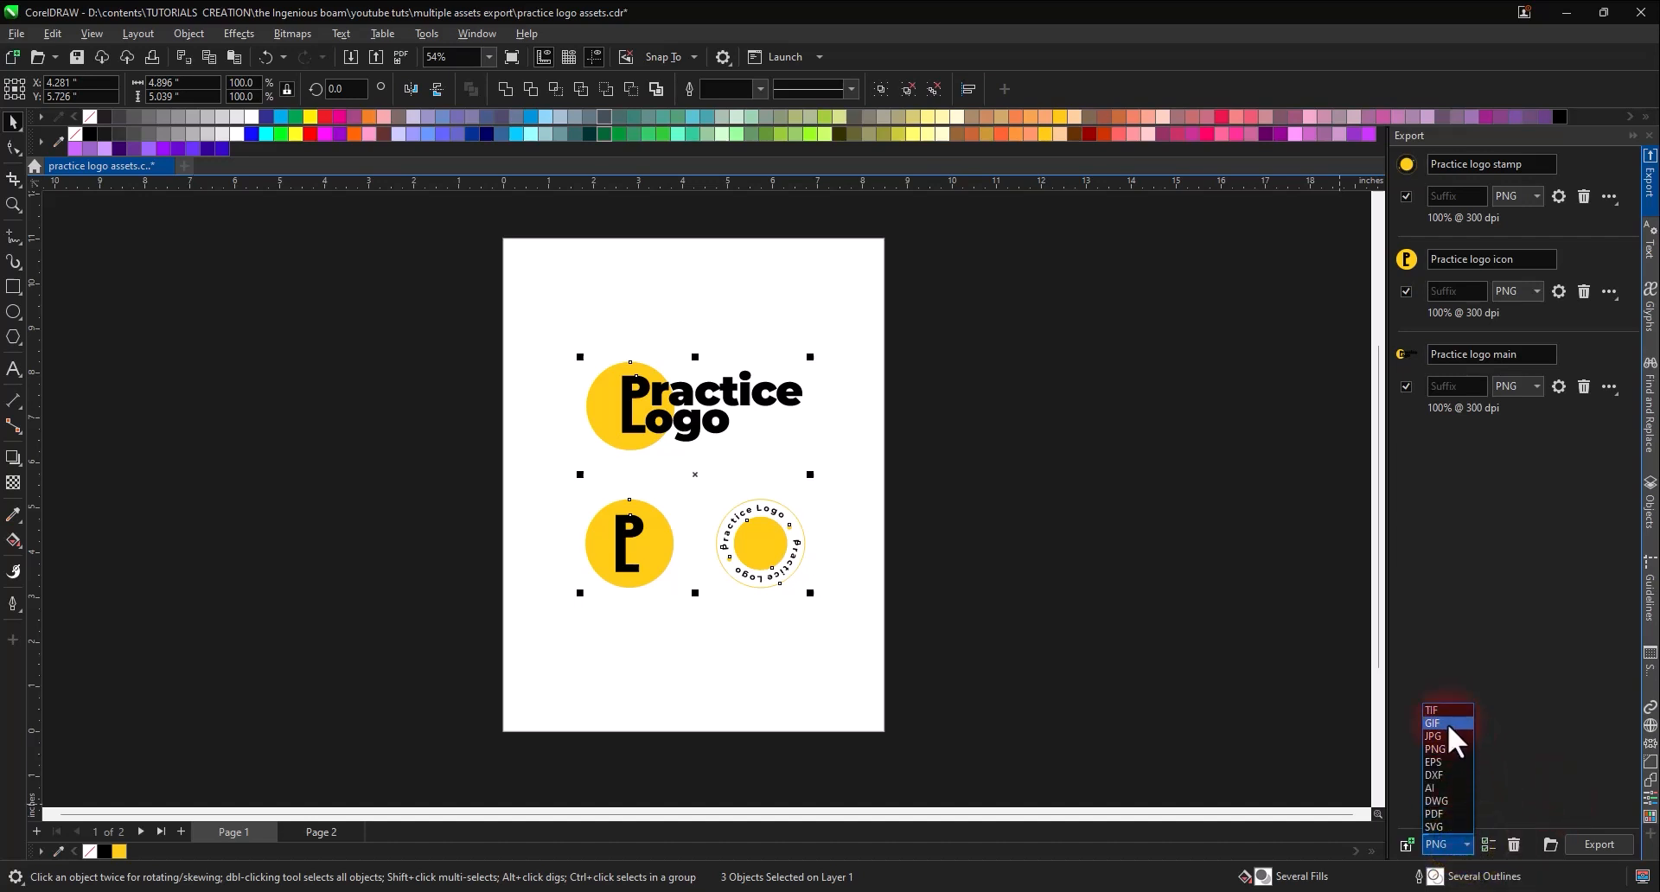
{"action": "left_click", "coordinate": [1445, 824]}
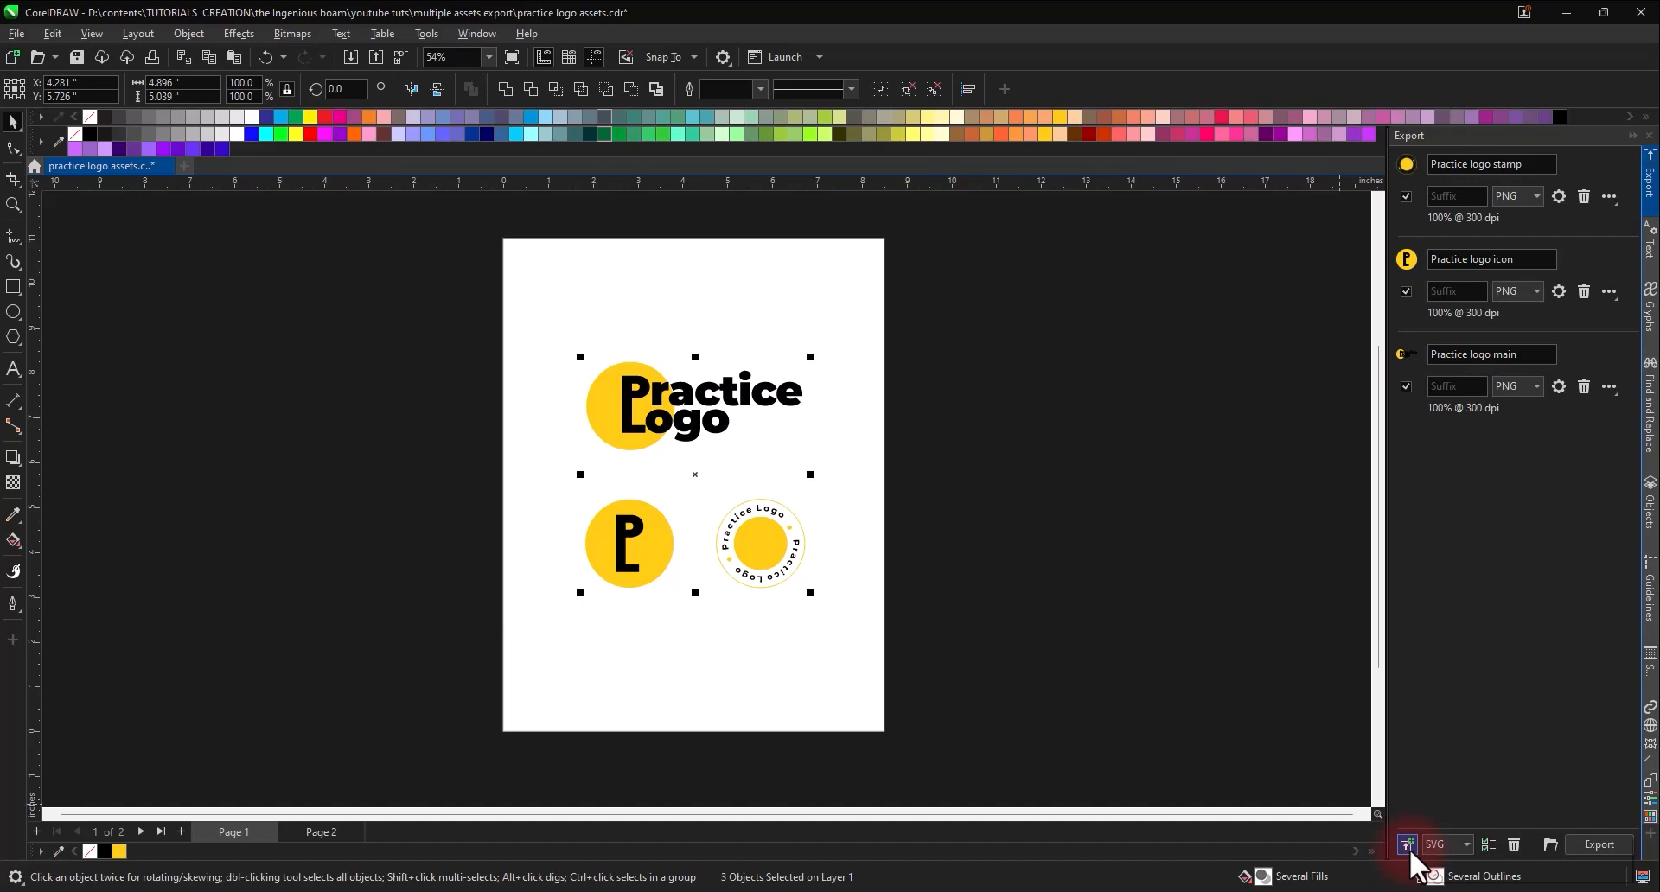
{"action": "left_click", "coordinate": [1409, 848]}
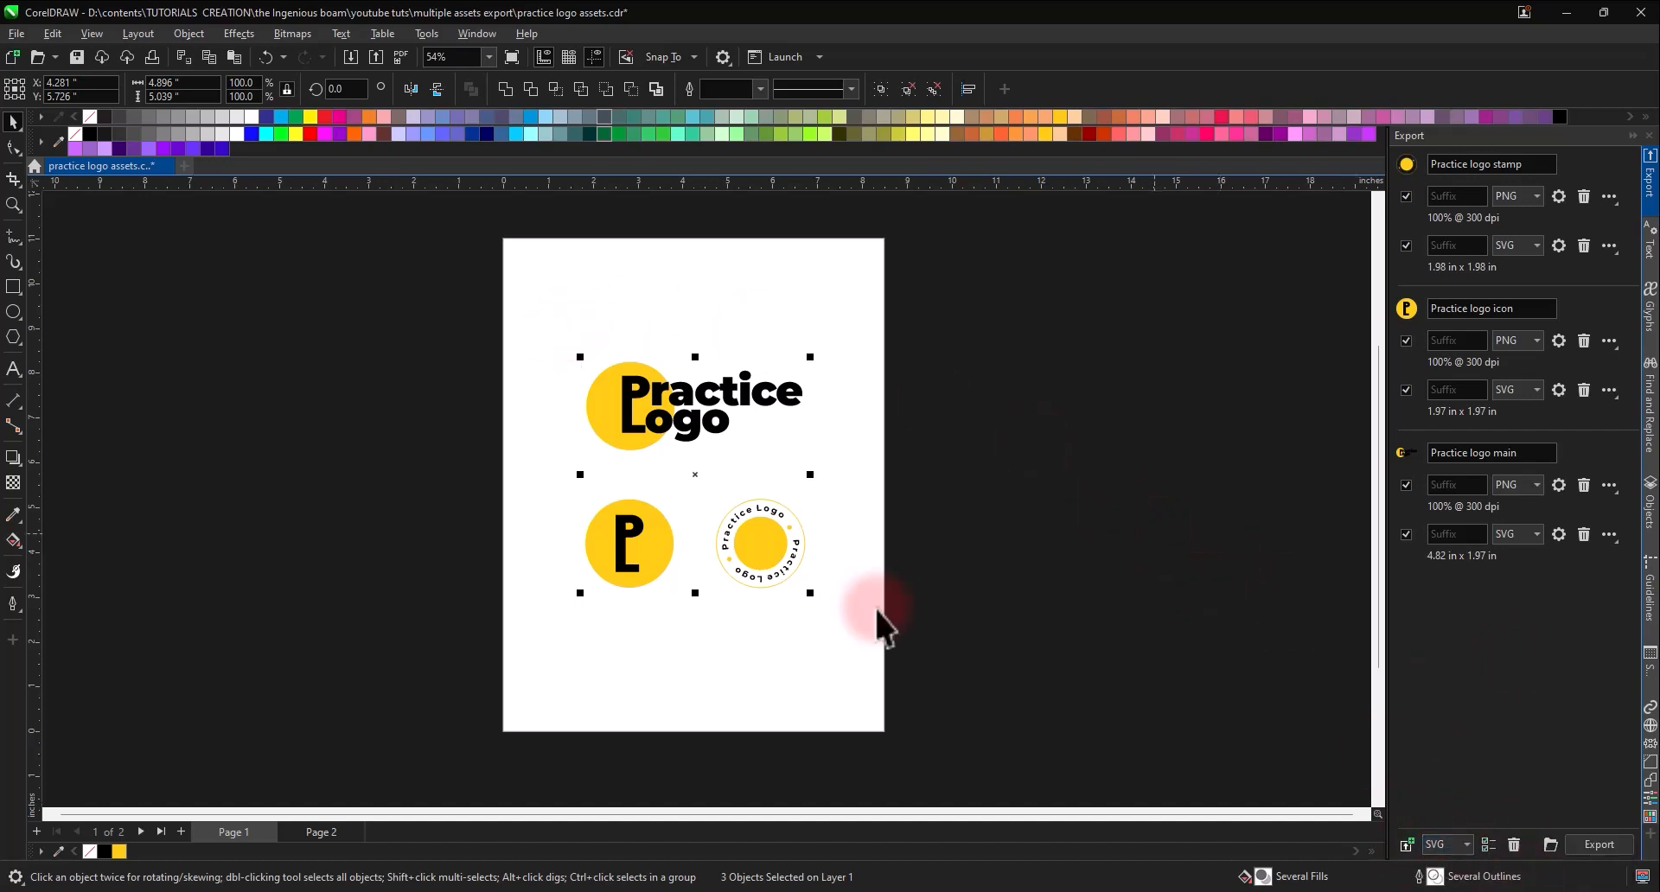
Step: Add a PDF export to each of the three selected logo assets
{"action": "left_click", "coordinate": [1464, 844]}
{"action": "left_click", "coordinate": [1455, 814]}
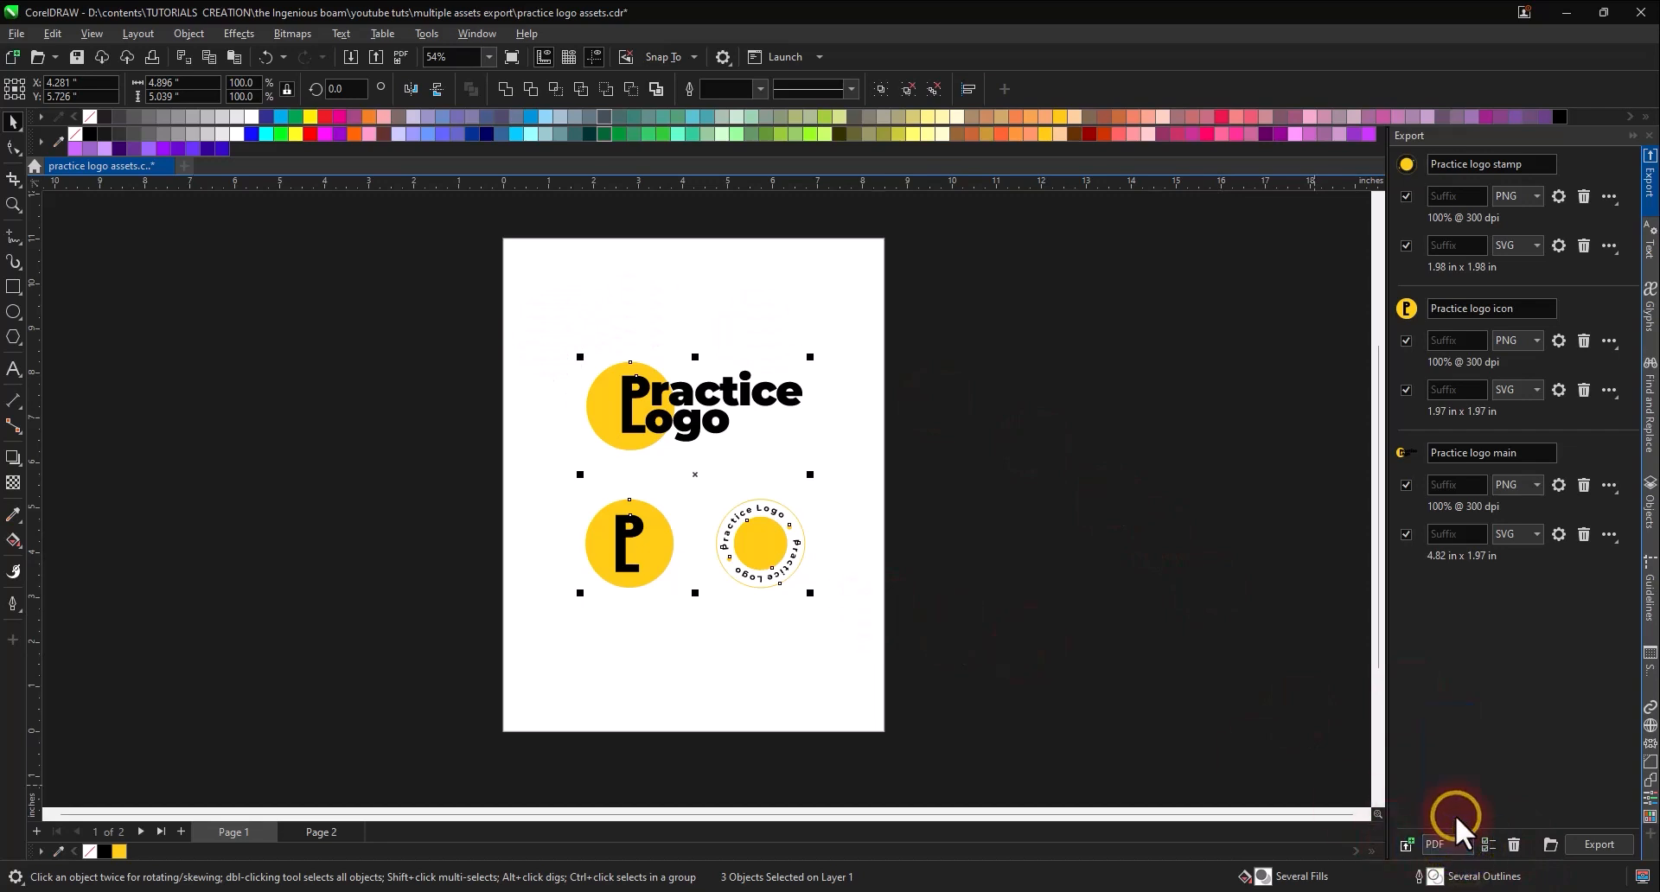
{"action": "left_click", "coordinate": [1406, 844]}
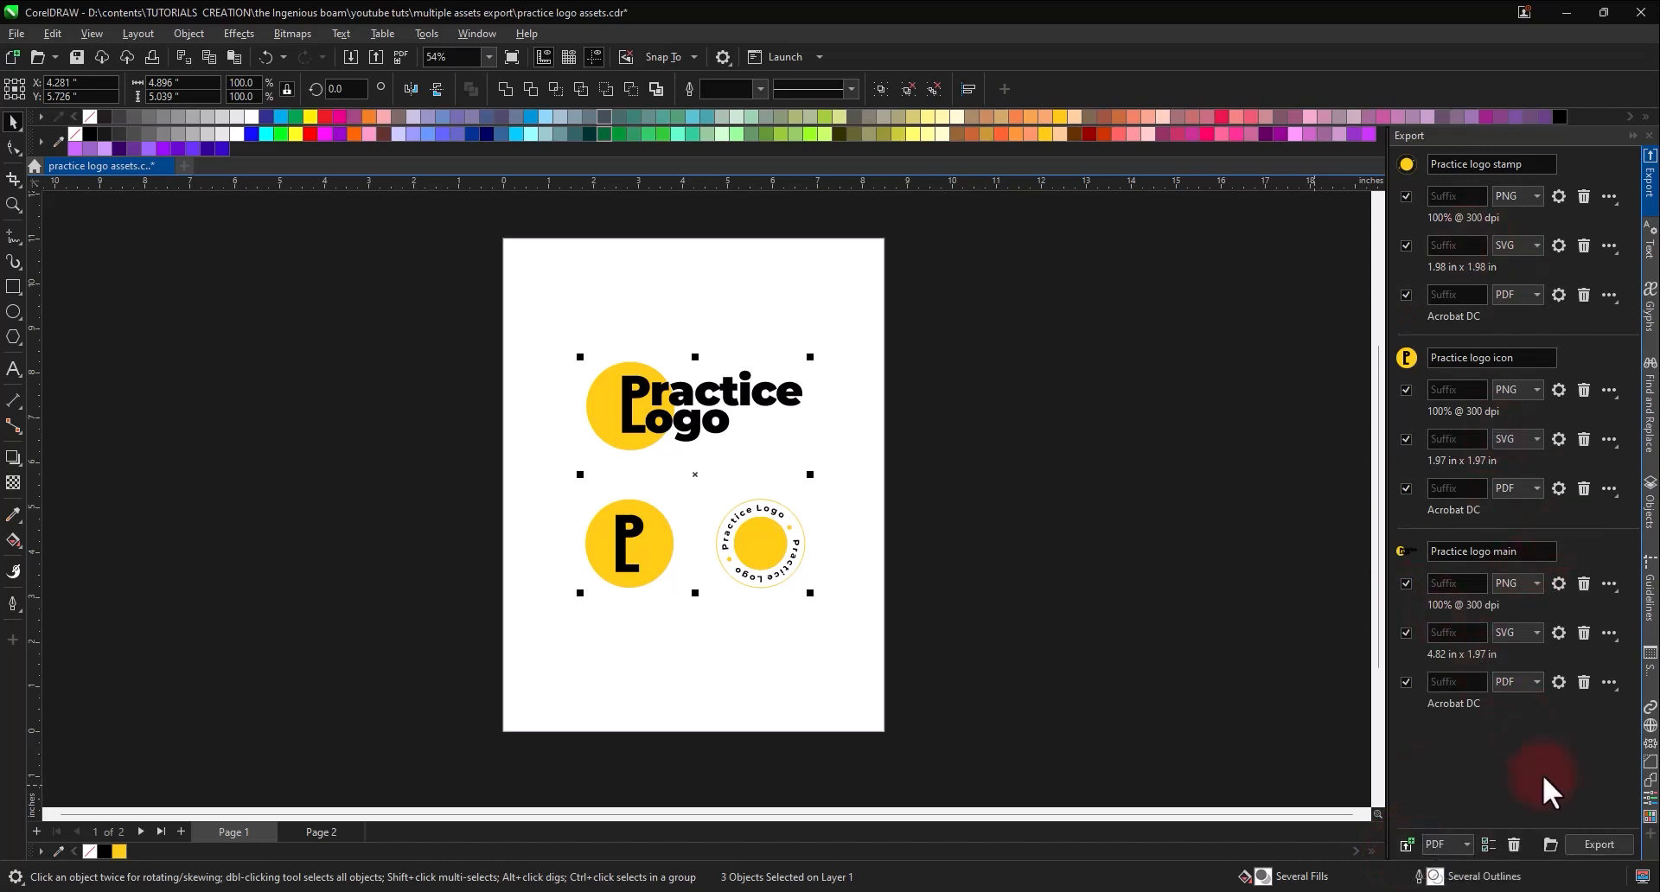
Step: Set the CDR assets folder inside exports as the destination and export all the listed assets
{"action": "left_click", "coordinate": [1549, 838]}
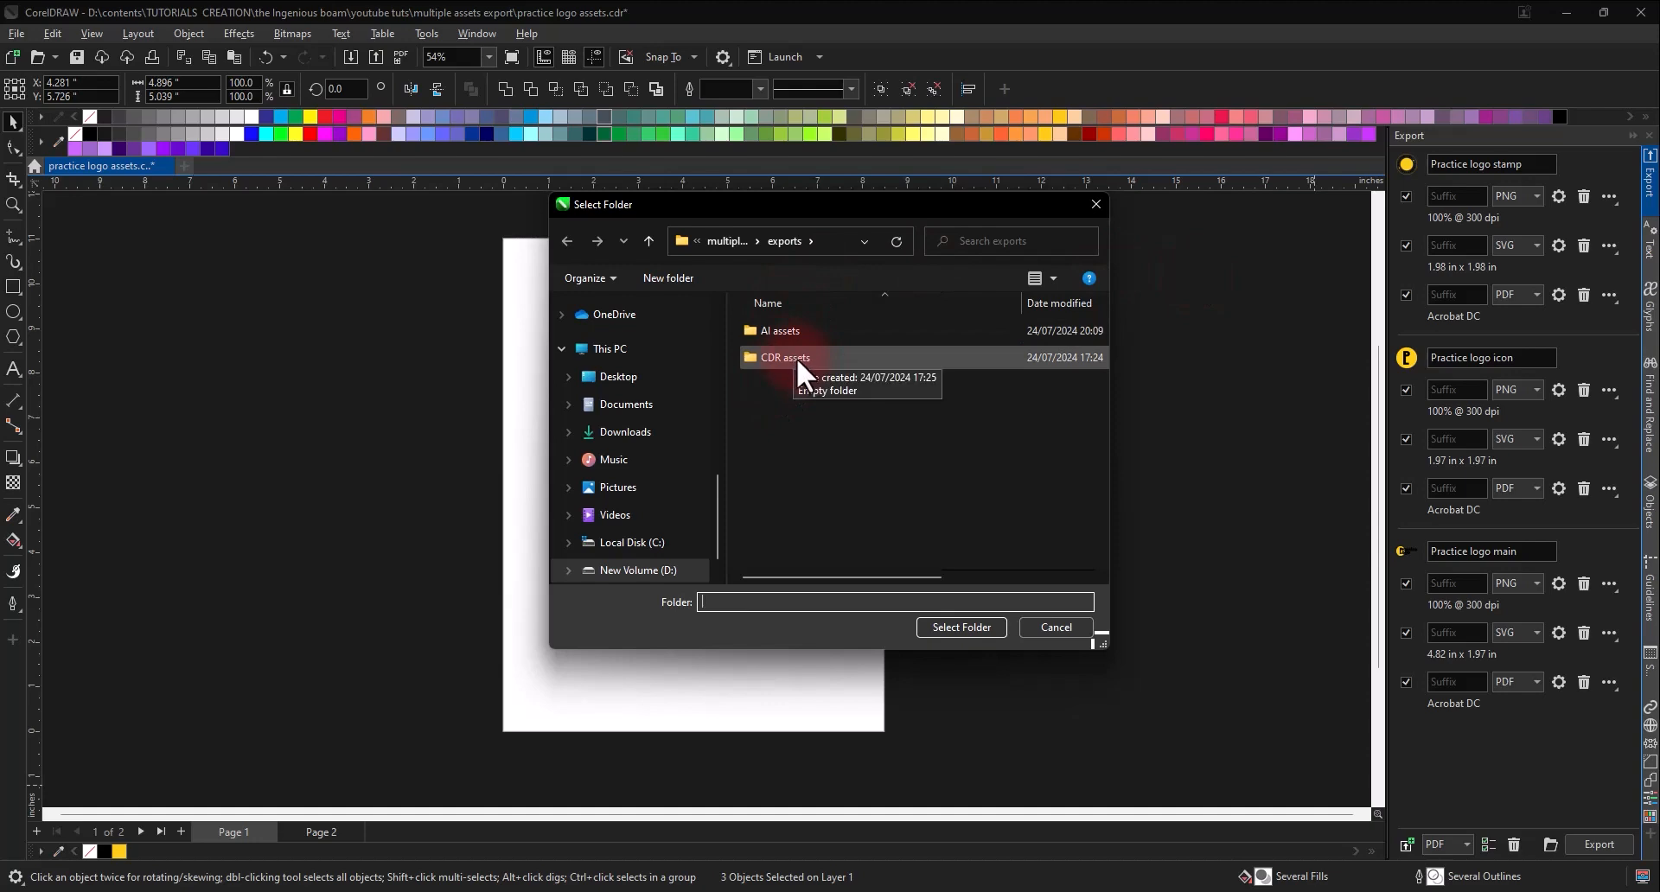
{"action": "double_click", "coordinate": [797, 356]}
{"action": "left_click", "coordinate": [926, 629]}
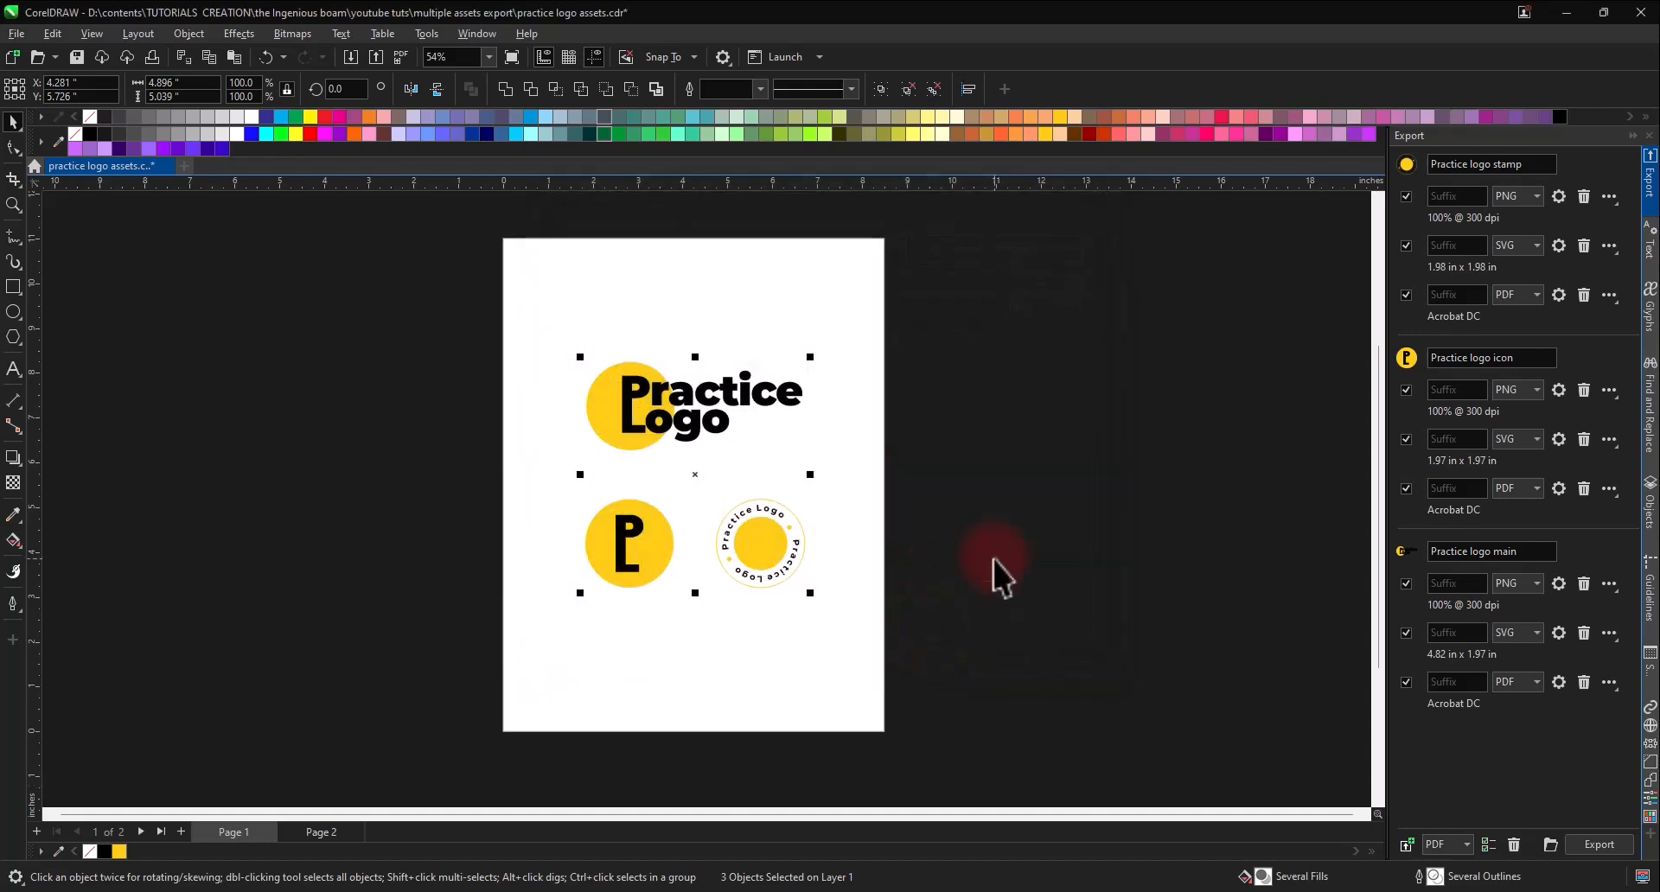
{"action": "left_click", "coordinate": [1613, 850]}
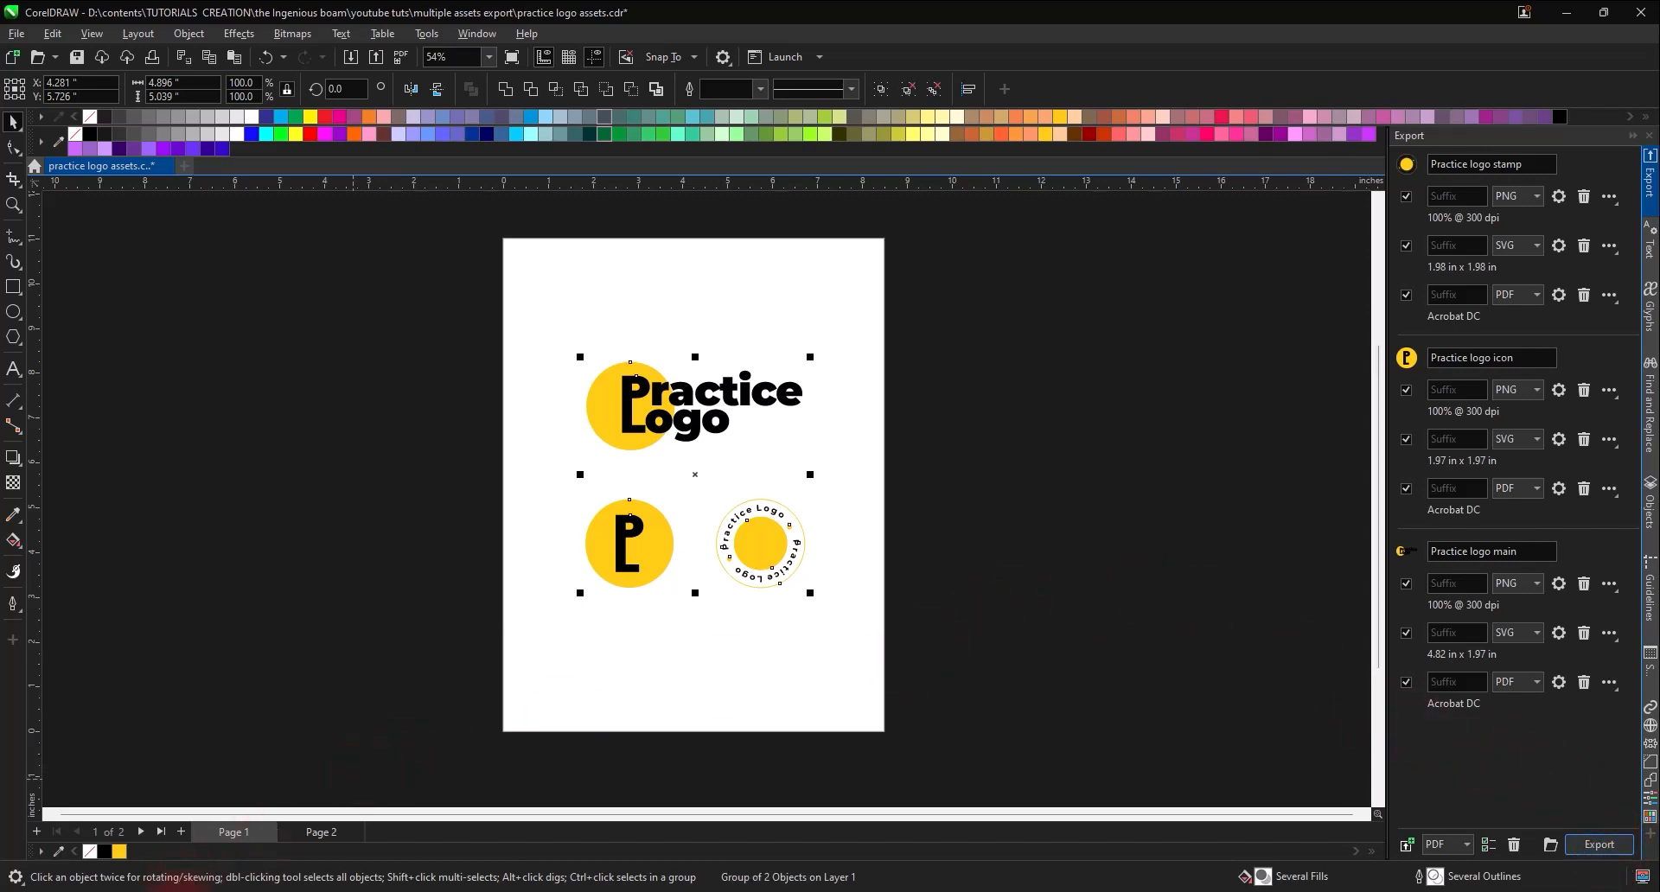
Step: Switch to File Explorer, open the CDR assets folder inside exports and enlarge its file thumbnails
{"action": "left_click", "coordinate": [413, 808]}
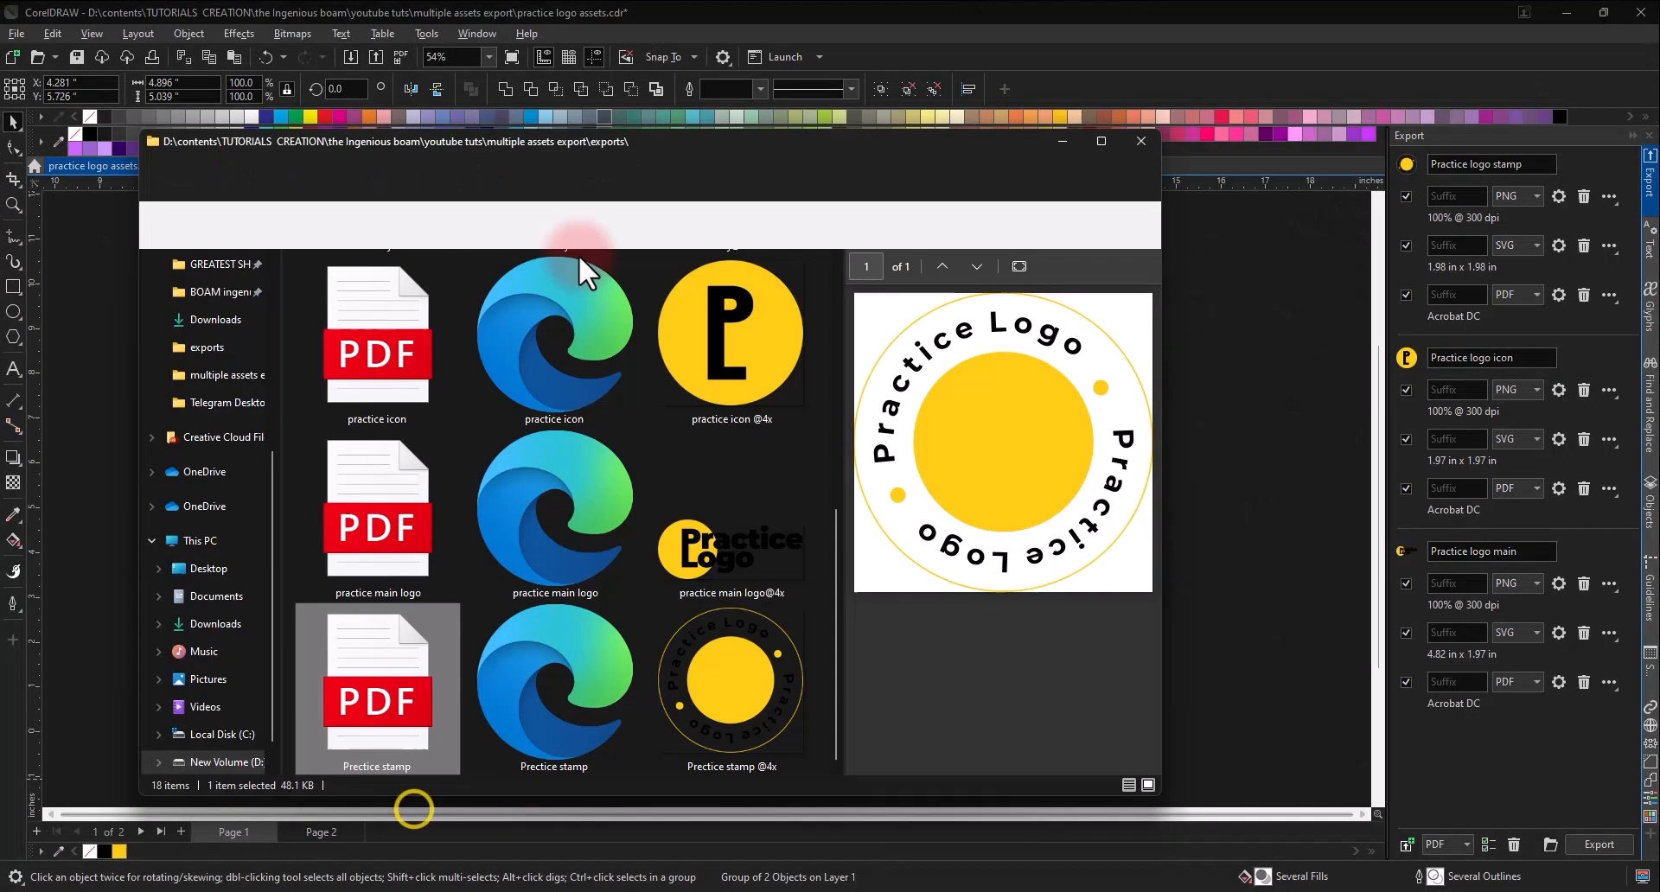
{"action": "left_click", "coordinate": [493, 225]}
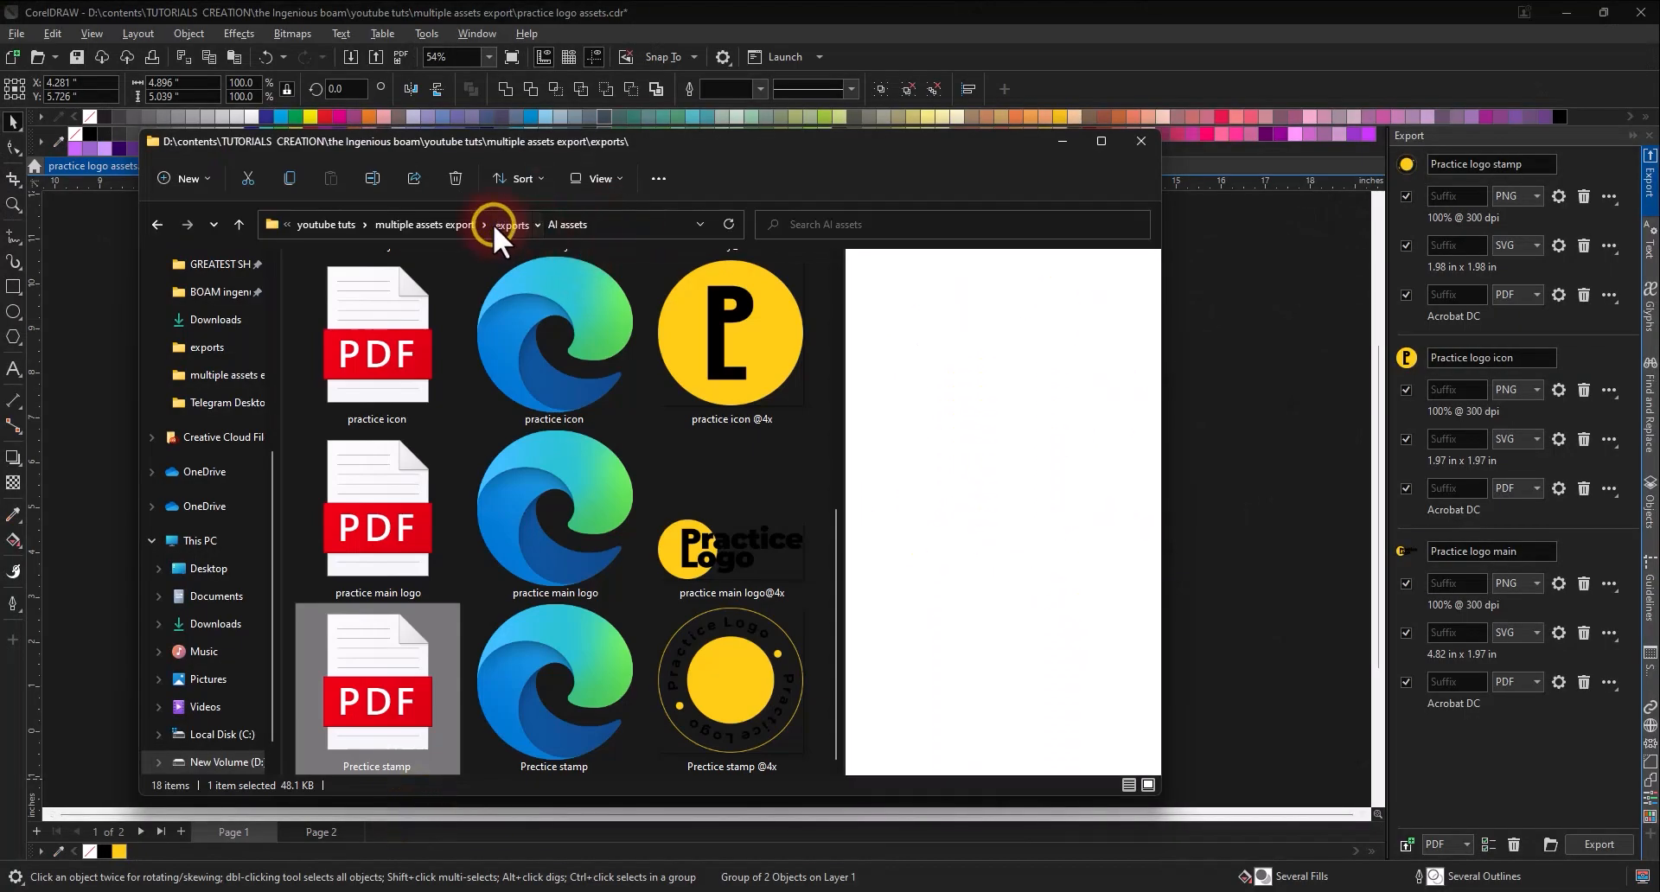
{"action": "double_click", "coordinate": [378, 313]}
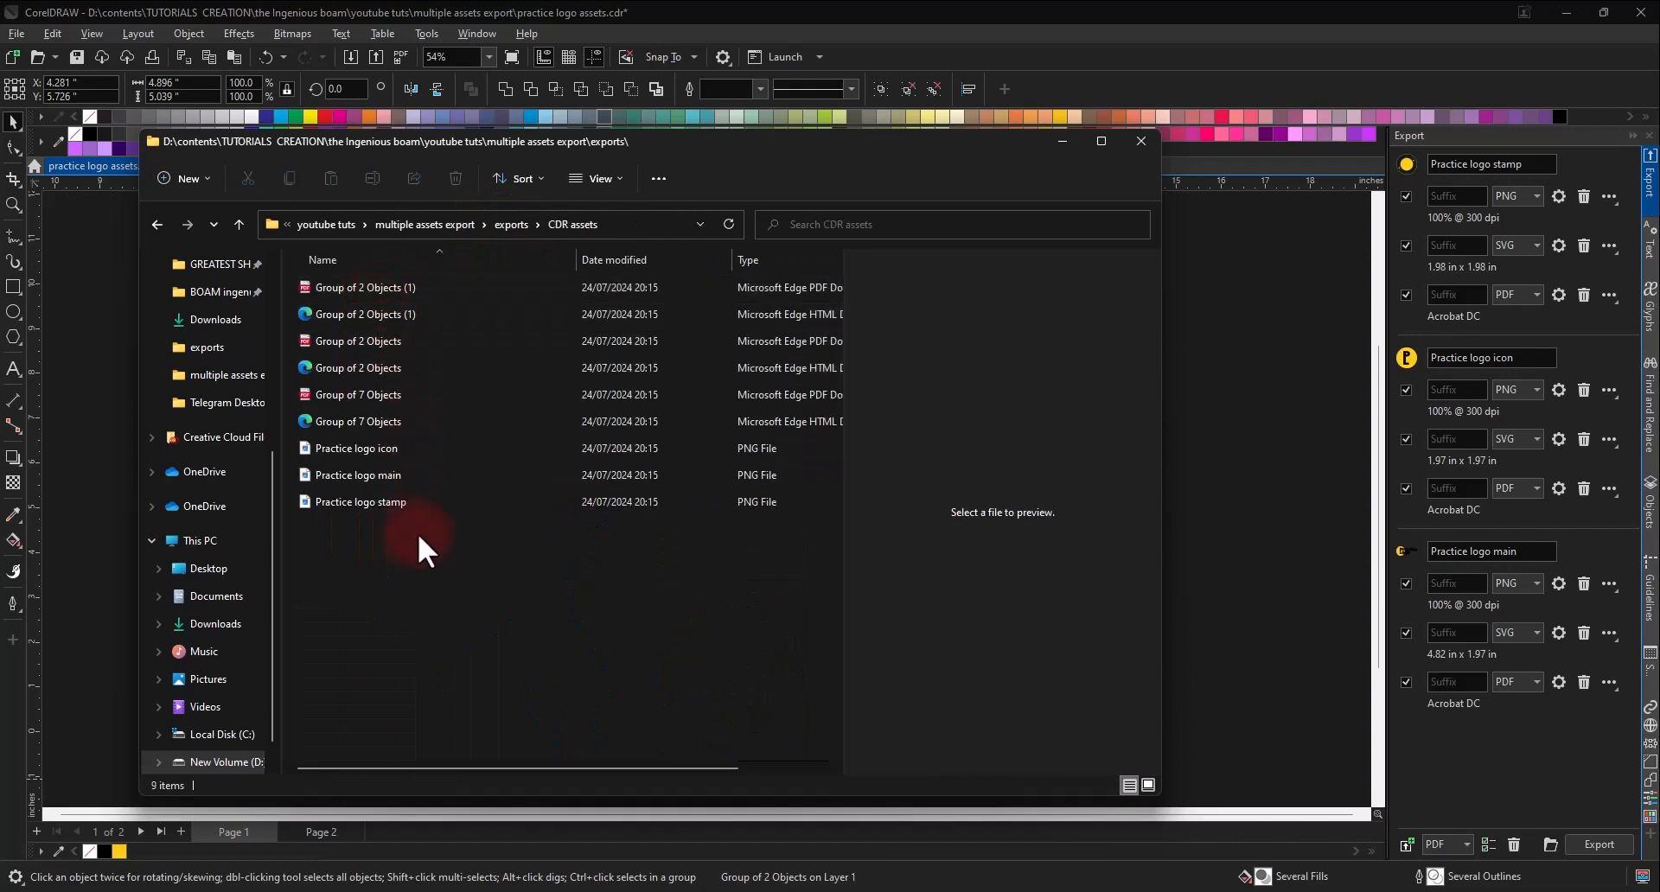
{"action": "scroll", "coordinate": [460, 541], "scroll_direction": "up", "scroll_amount": 4}
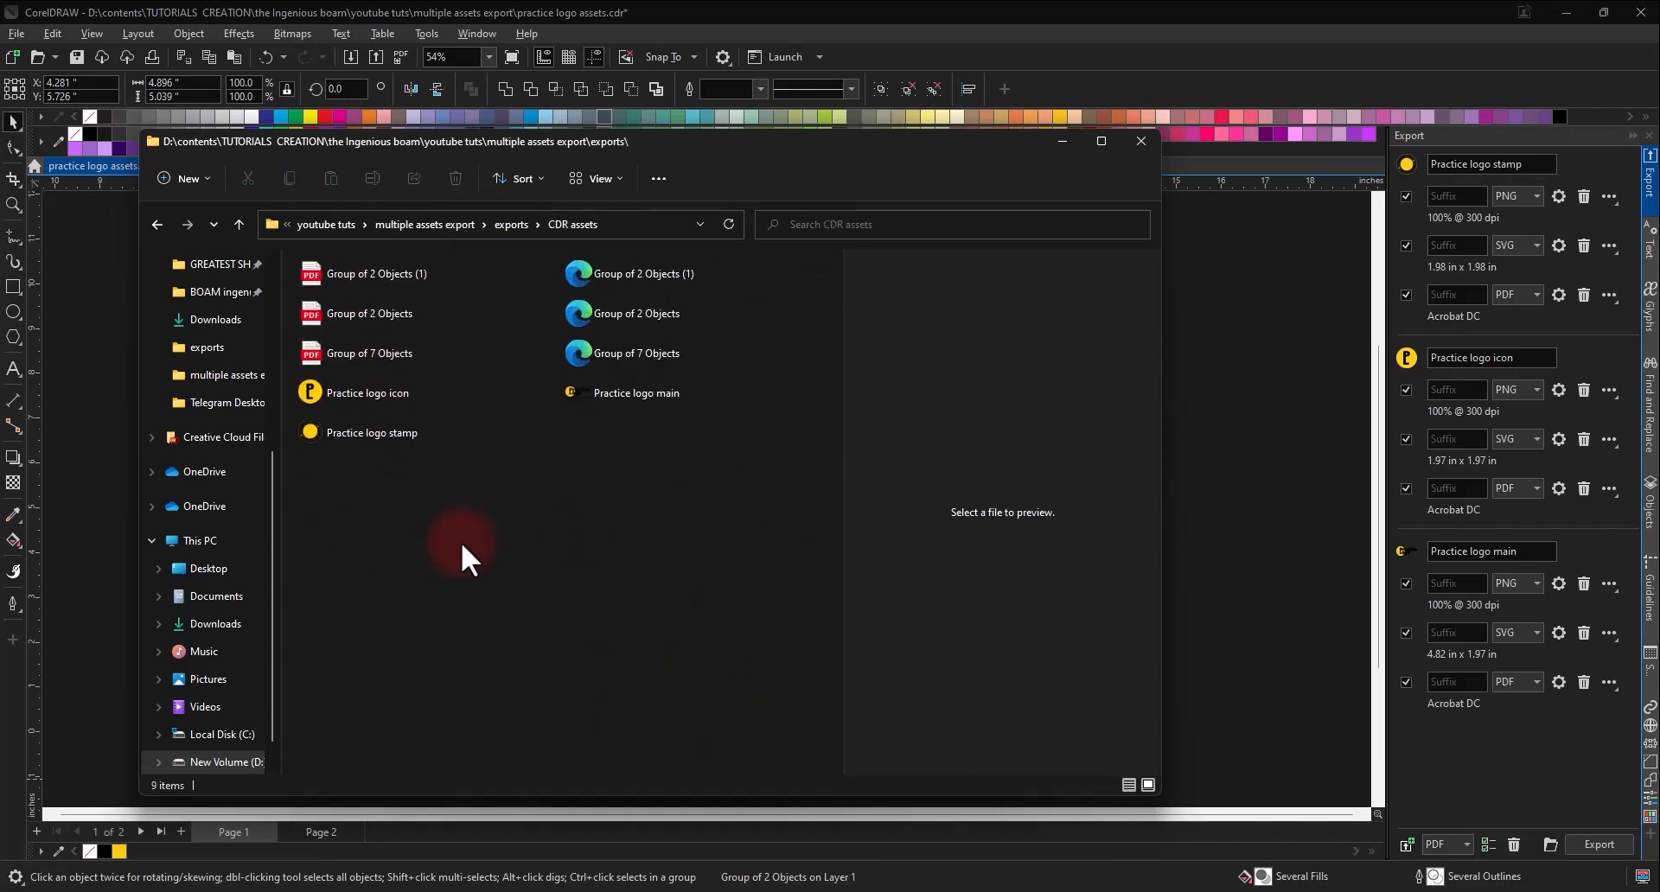
{"action": "scroll", "coordinate": [460, 541], "scroll_direction": "up", "scroll_amount": 4}
{"action": "scroll", "coordinate": [460, 541], "scroll_direction": "up", "scroll_amount": 2}
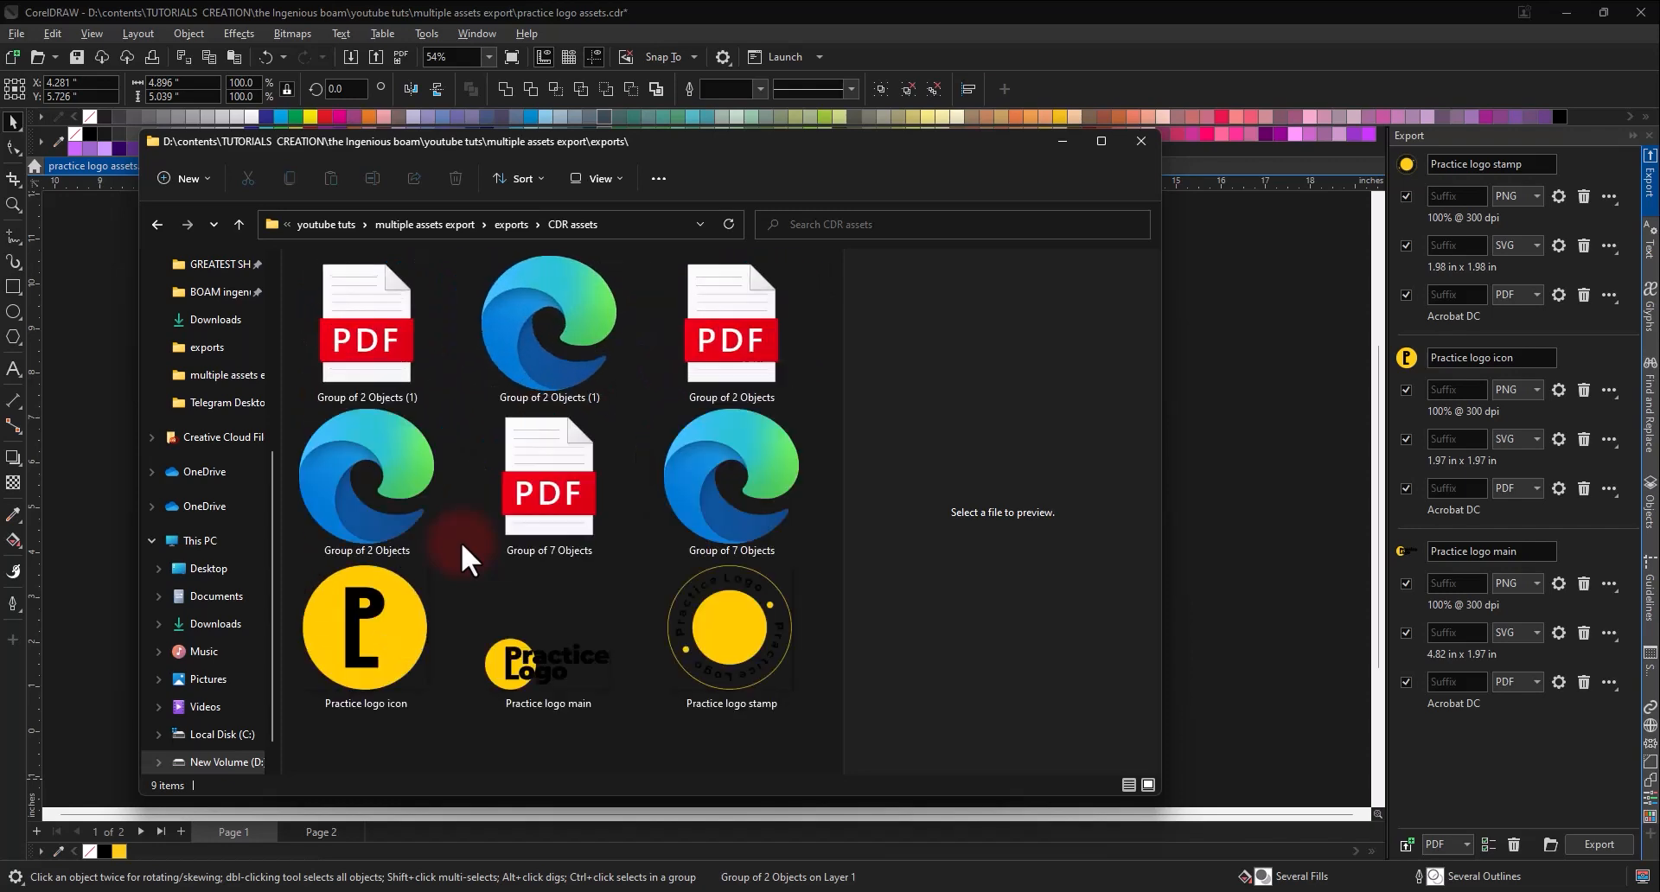
Step: Examine the names and formats of the exported logo files, and minimize File Explorer and CorelDRAW
{"action": "scroll", "coordinate": [460, 541], "scroll_direction": "down", "scroll_amount": 1}
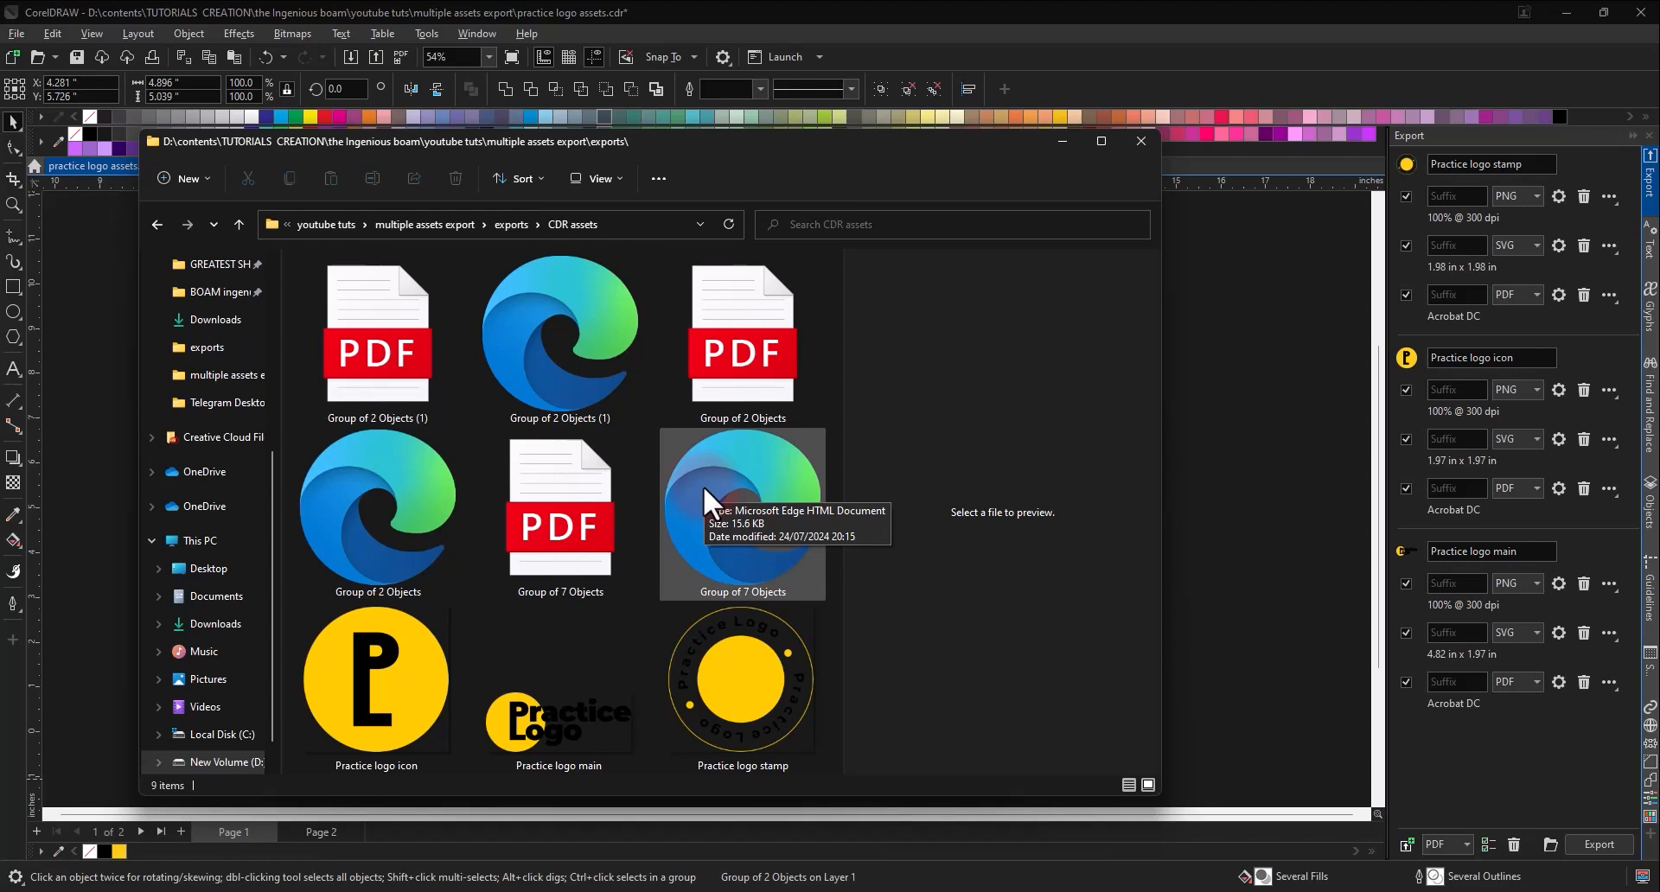
{"action": "left_click", "coordinate": [672, 581]}
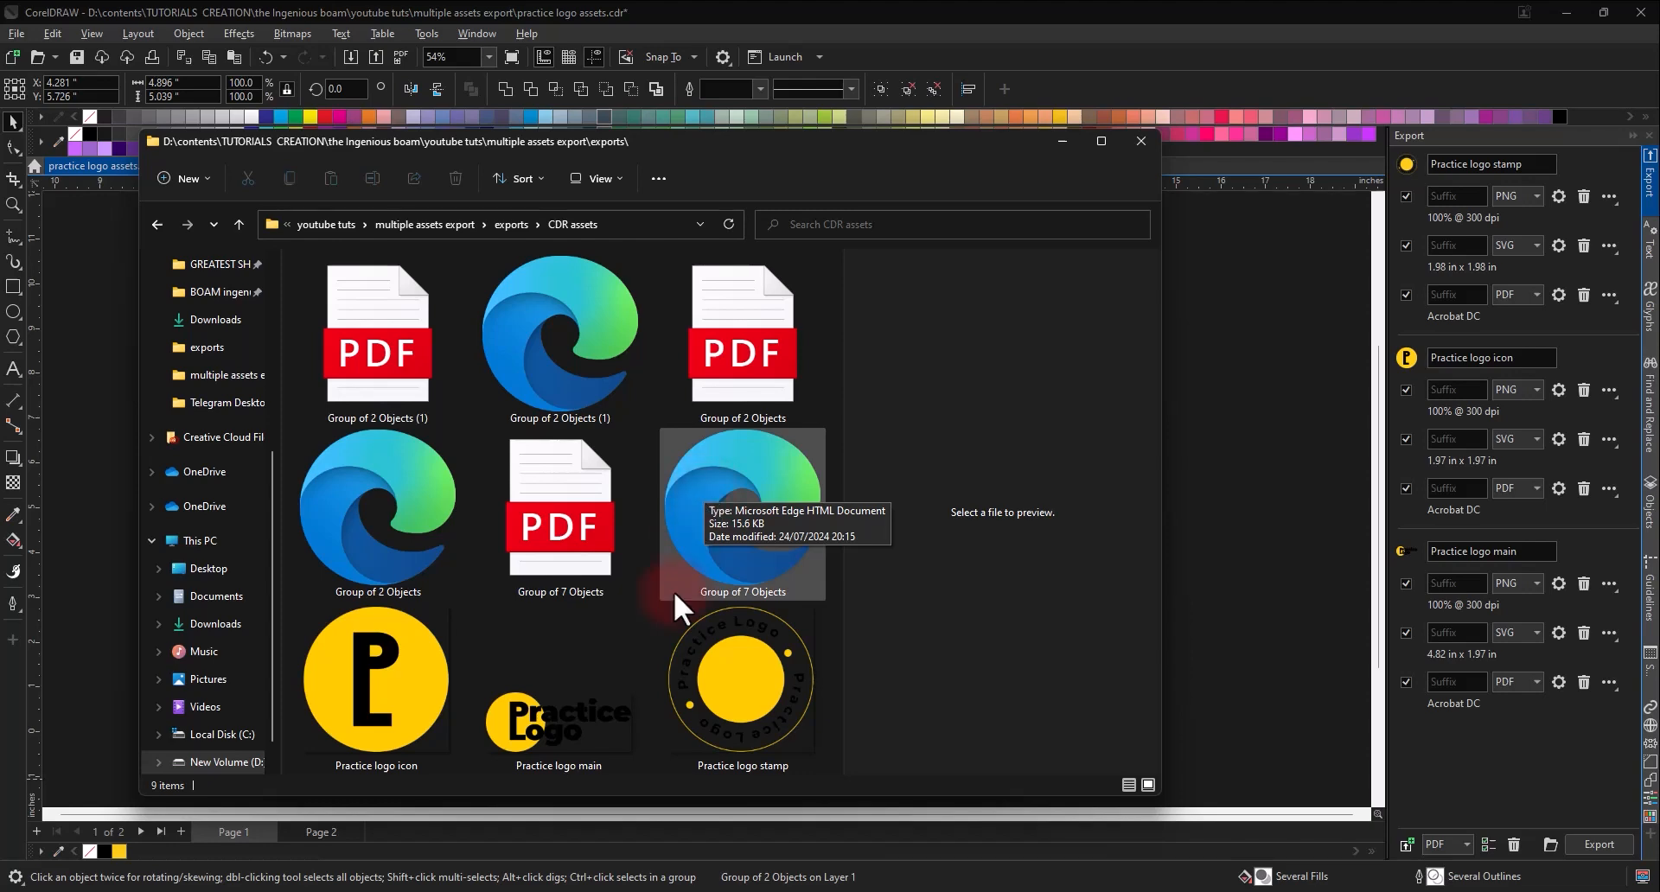
{"action": "scroll", "coordinate": [673, 599], "scroll_direction": "down", "scroll_amount": 2}
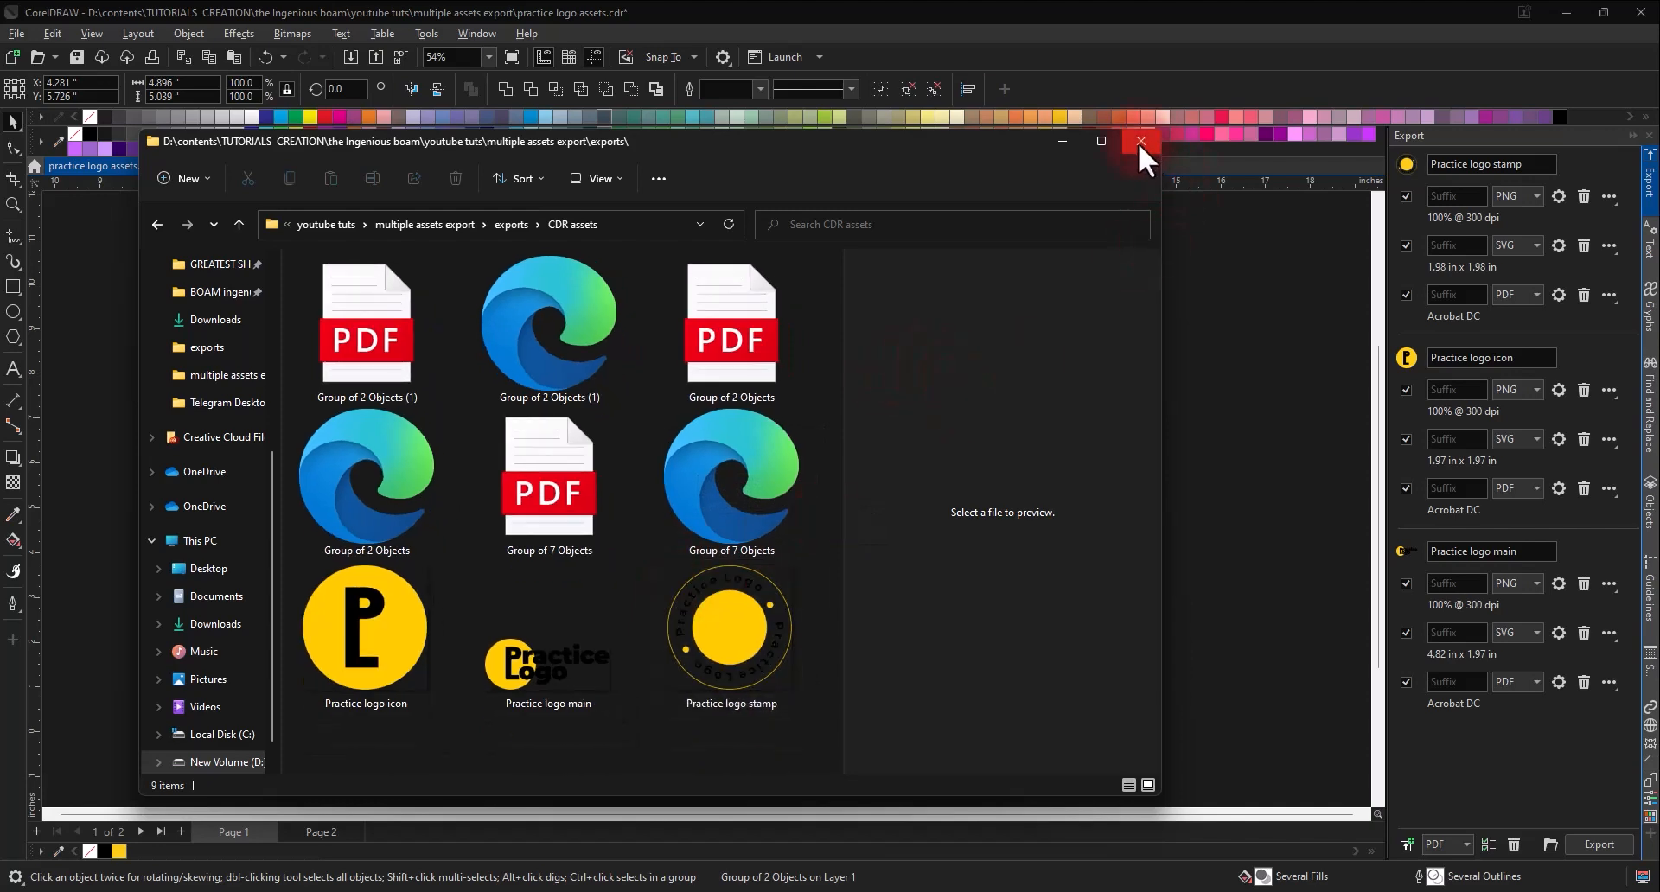
{"action": "left_click", "coordinate": [1058, 142]}
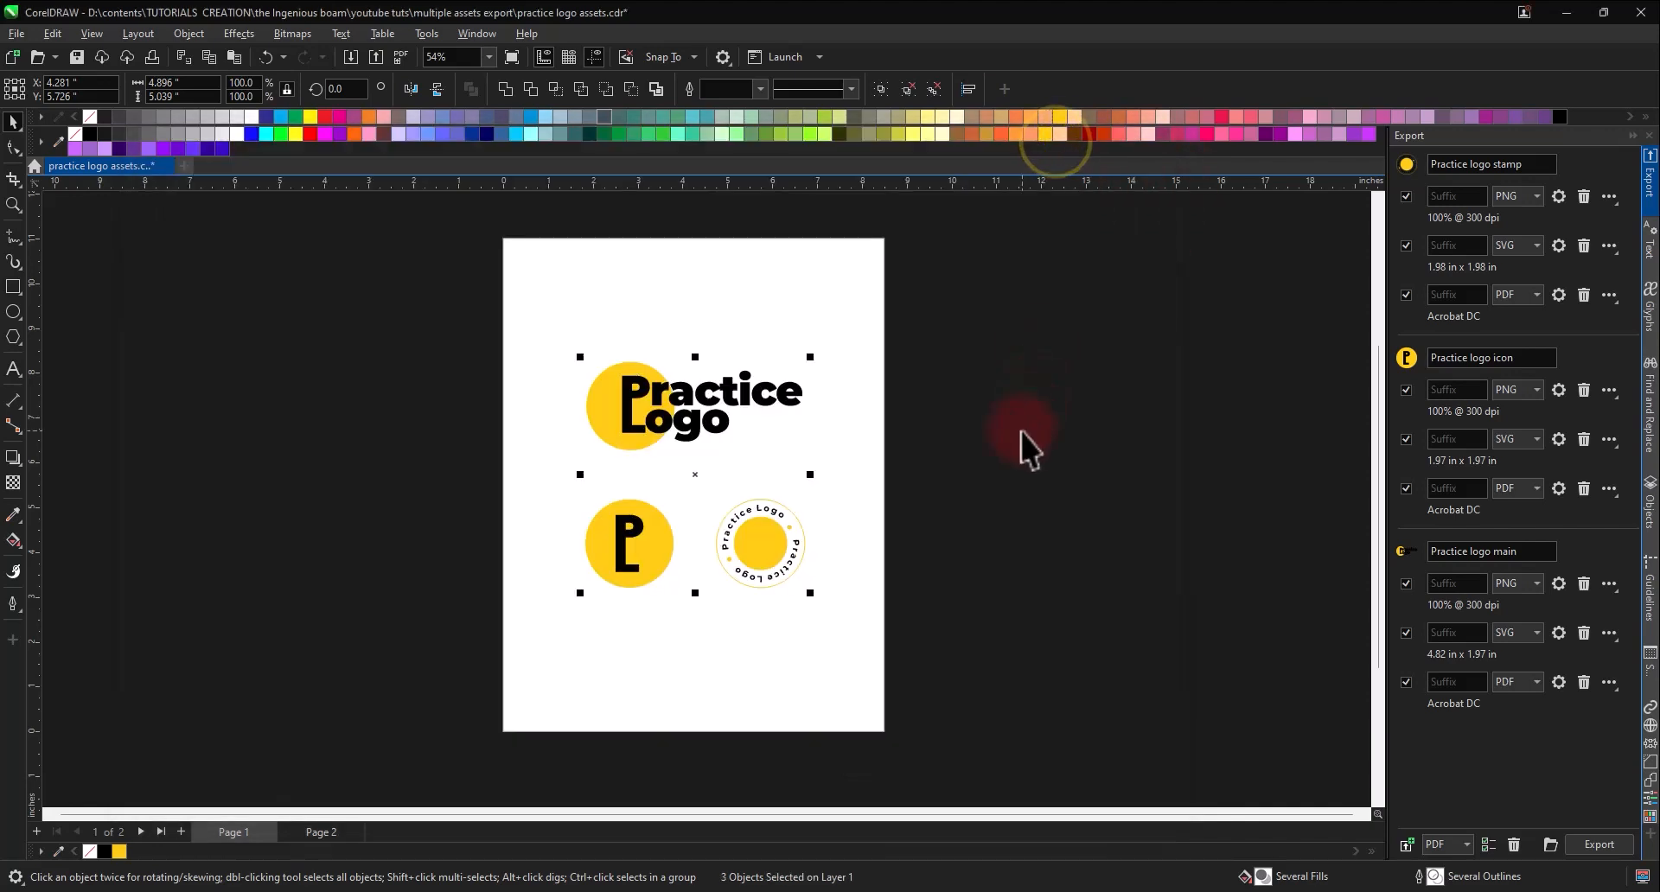
{"action": "left_click", "coordinate": [1570, 13]}
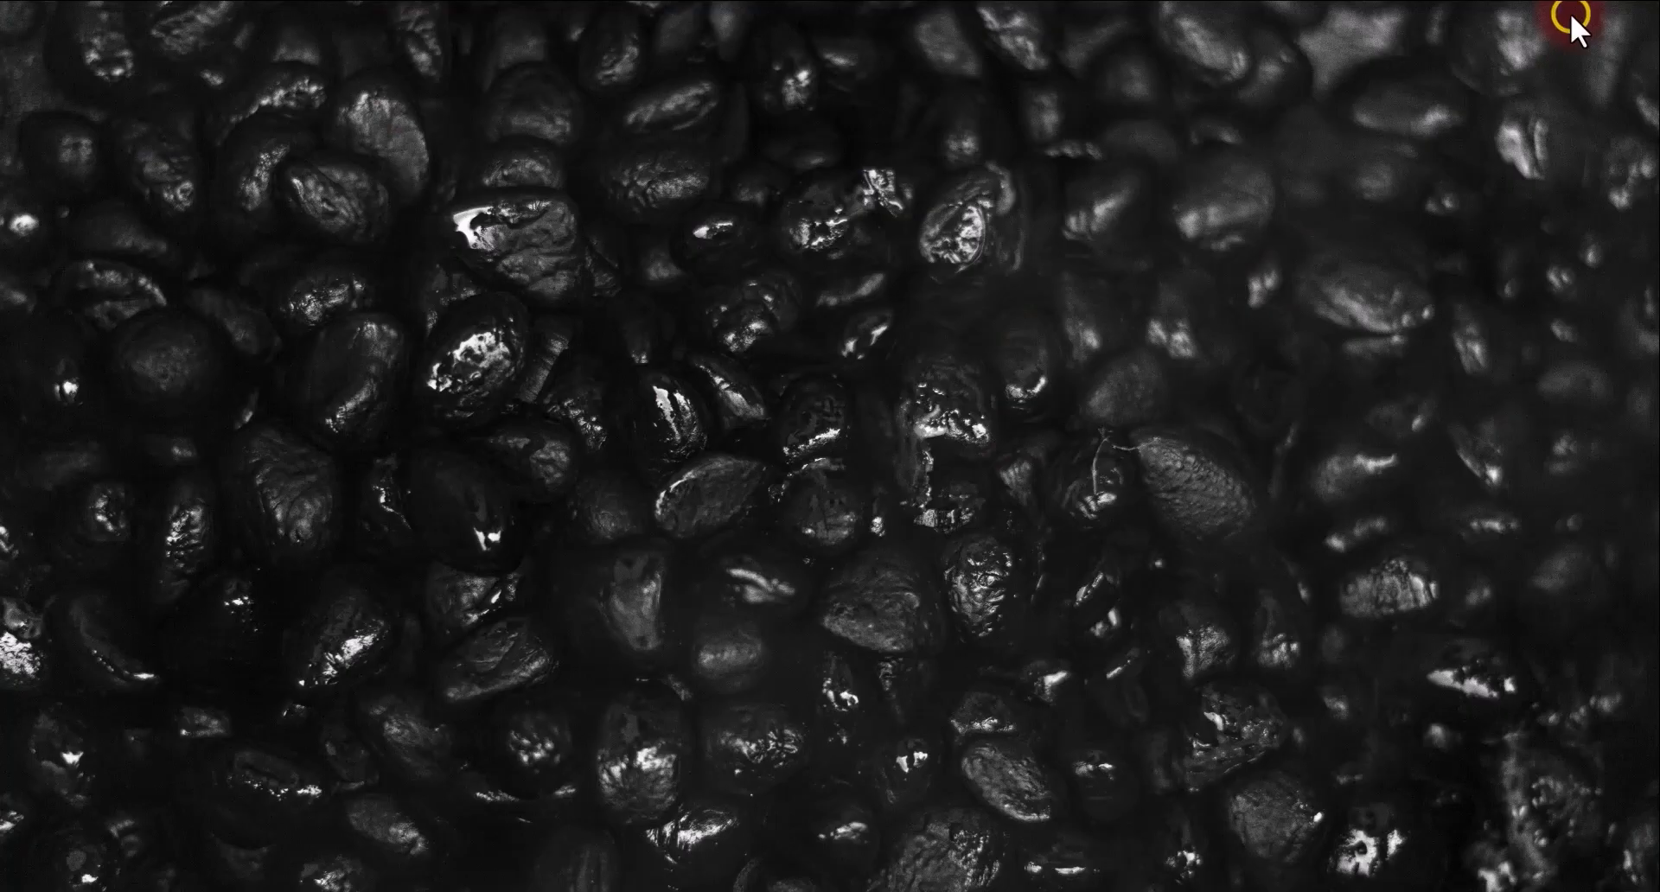